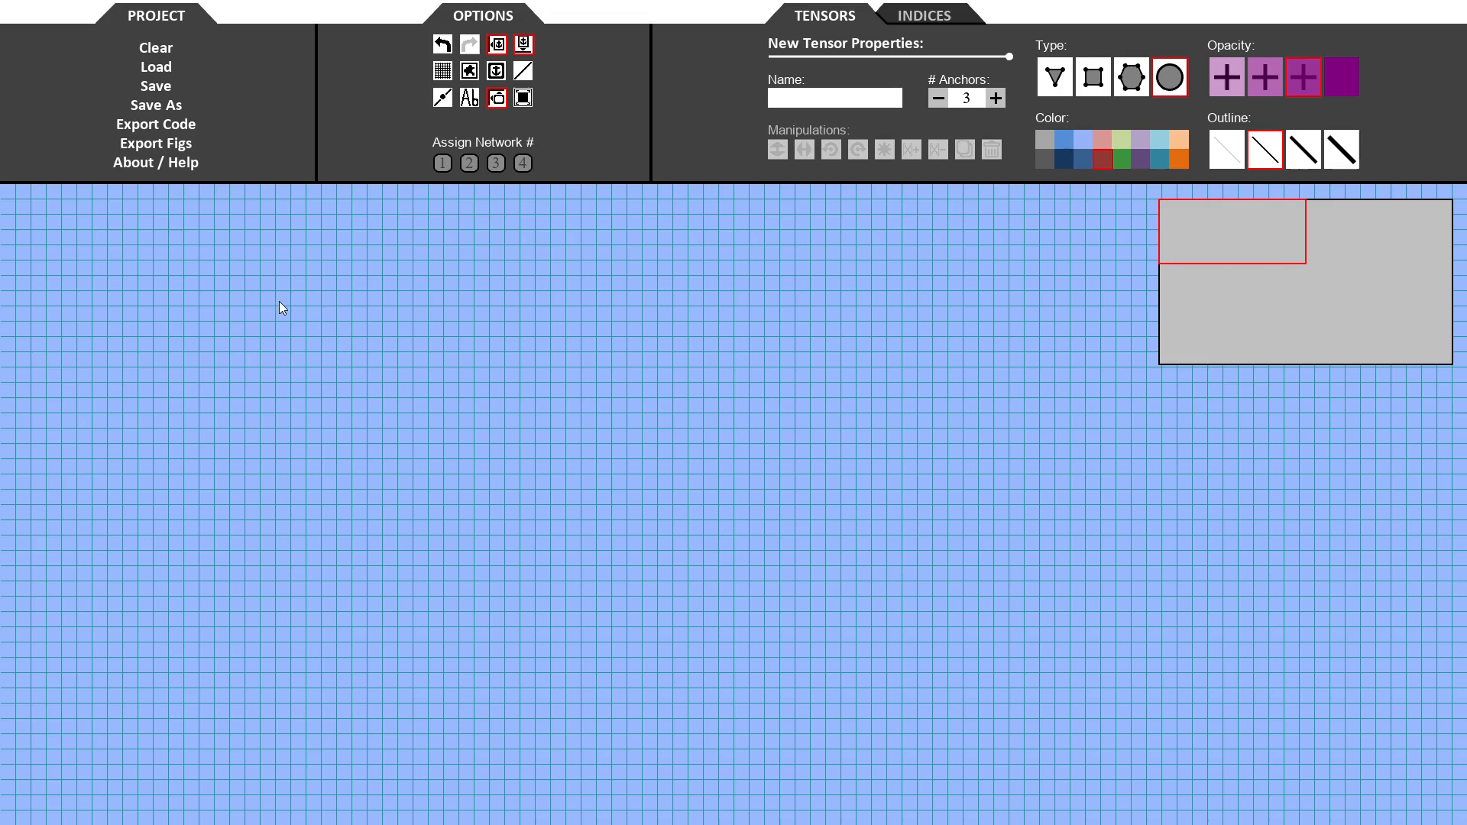
- Draw three circular tensors with three anchors each on the canvas
{"action": "left_click_drag", "start_coordinate": [274, 303], "coordinate": [383, 392]}
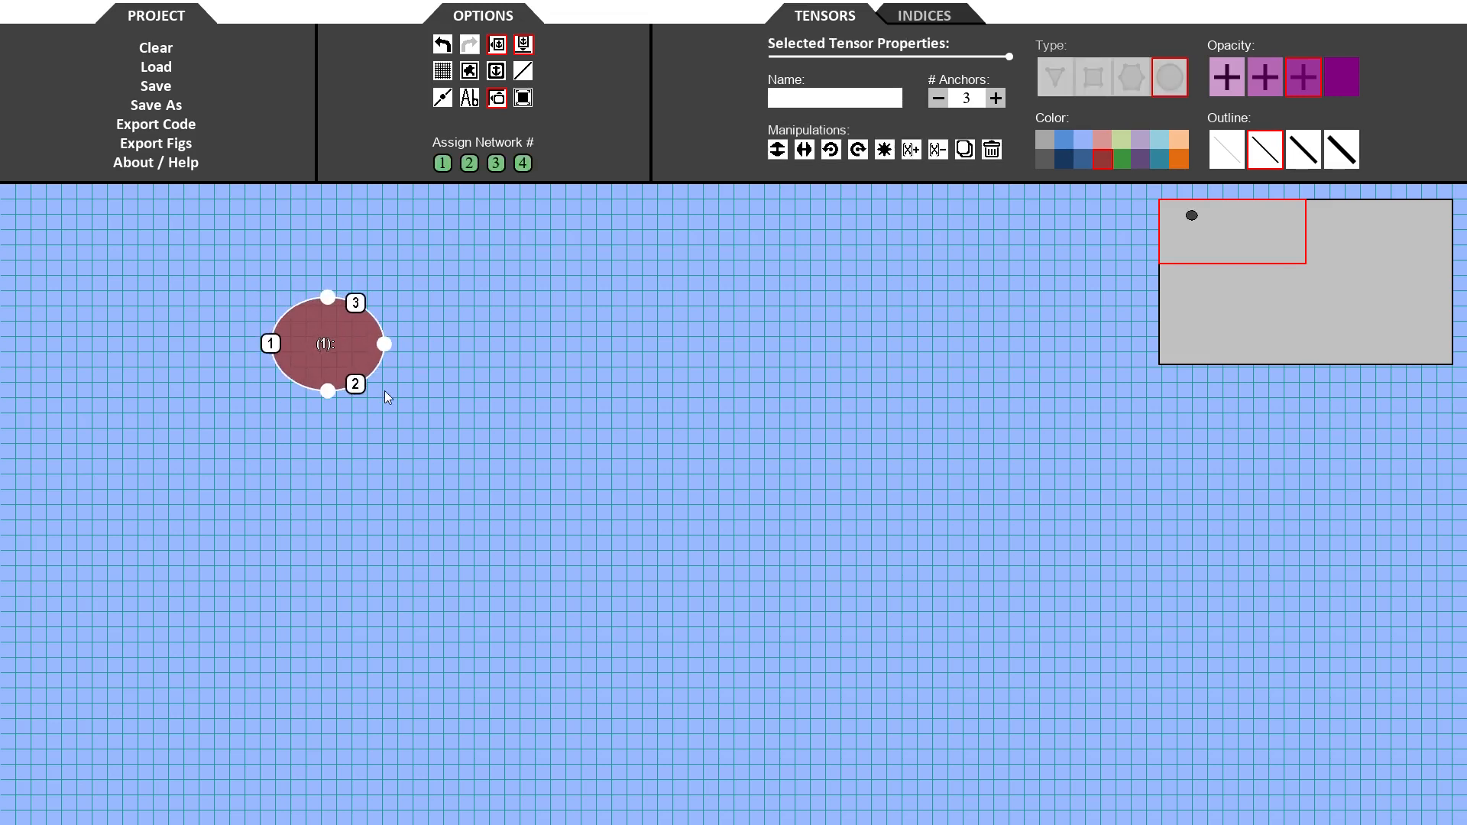
{"action": "left_click_drag", "start_coordinate": [483, 304], "coordinate": [589, 420]}
{"action": "left_click_drag", "start_coordinate": [354, 453], "coordinate": [474, 565]}
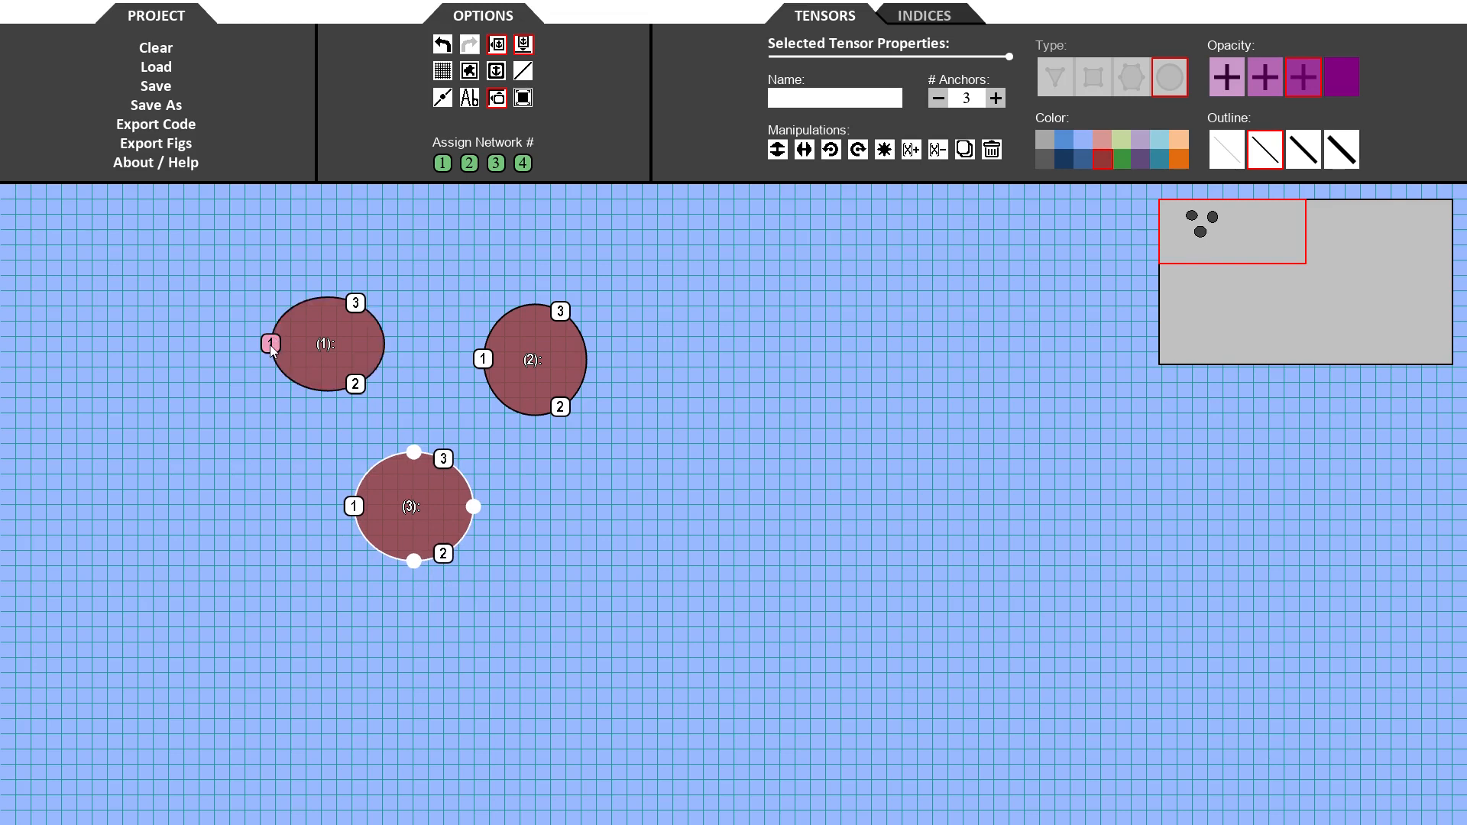
- Connect the three tensors to each other with indices and attach three open indices to them
{"action": "left_click", "coordinate": [149, 329]}
{"action": "left_click_drag", "start_coordinate": [269, 345], "coordinate": [186, 349]}
{"action": "left_click_drag", "start_coordinate": [355, 303], "coordinate": [483, 359]}
{"action": "left_click_drag", "start_coordinate": [560, 311], "coordinate": [704, 269]}
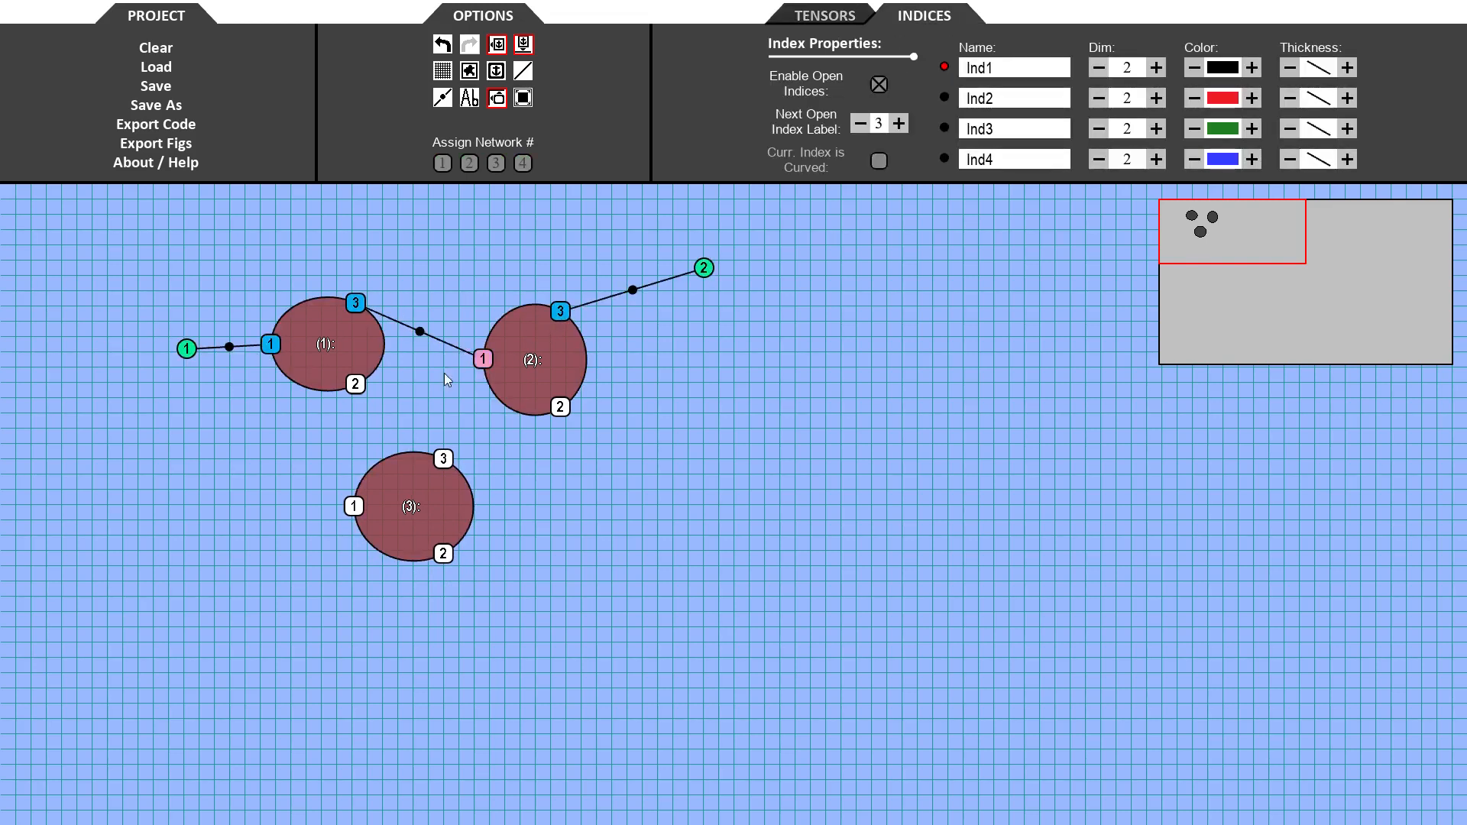
{"action": "left_click_drag", "start_coordinate": [356, 384], "coordinate": [363, 509]}
{"action": "mouse_move", "coordinate": [443, 459]}
{"action": "left_mouse_down"}
{"action": "mouse_move", "coordinate": [491, 455]}
{"action": "mouse_move", "coordinate": [561, 406]}
{"action": "left_mouse_up"}
{"action": "left_click_drag", "start_coordinate": [445, 552], "coordinate": [499, 699]}
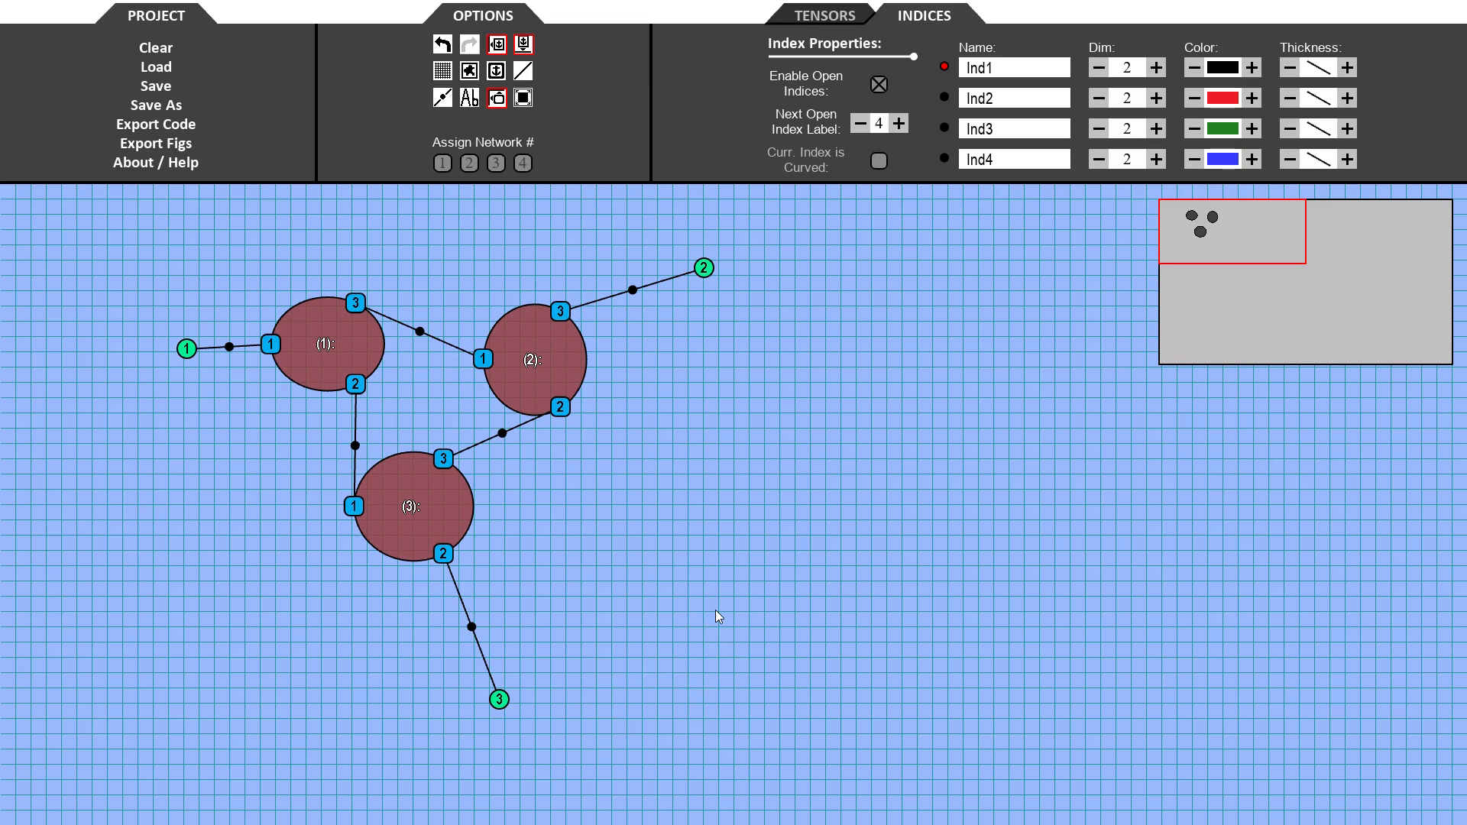
- Compile the network with Export Code and close the results dialog
{"action": "left_click", "coordinate": [141, 124]}
{"action": "left_click", "coordinate": [615, 337]}
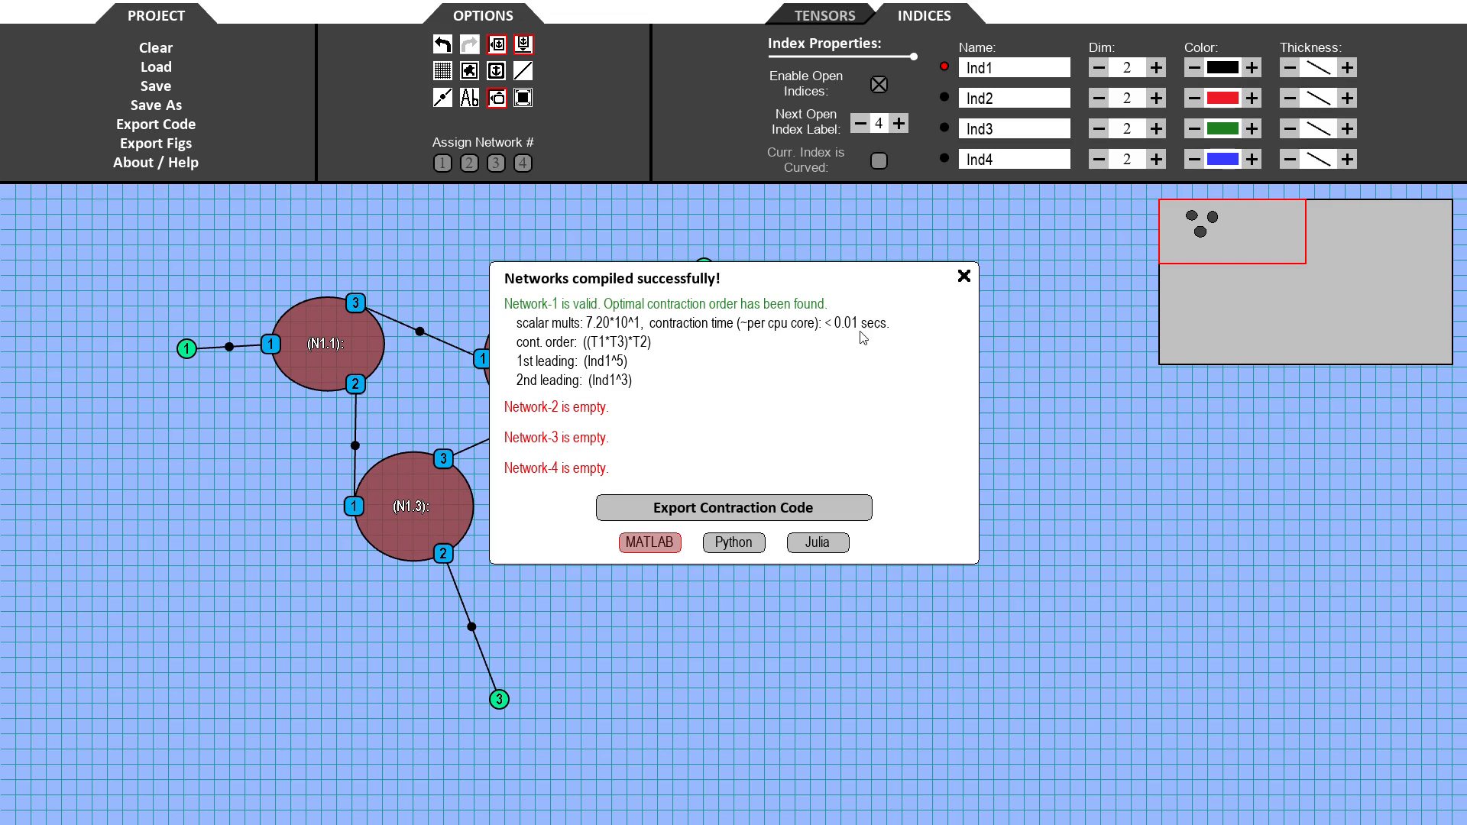
{"action": "left_click", "coordinate": [964, 276]}
- Select the whole network and delete it
{"action": "left_click_drag", "start_coordinate": [103, 216], "coordinate": [878, 774]}
{"action": "key", "text": "Delete"}
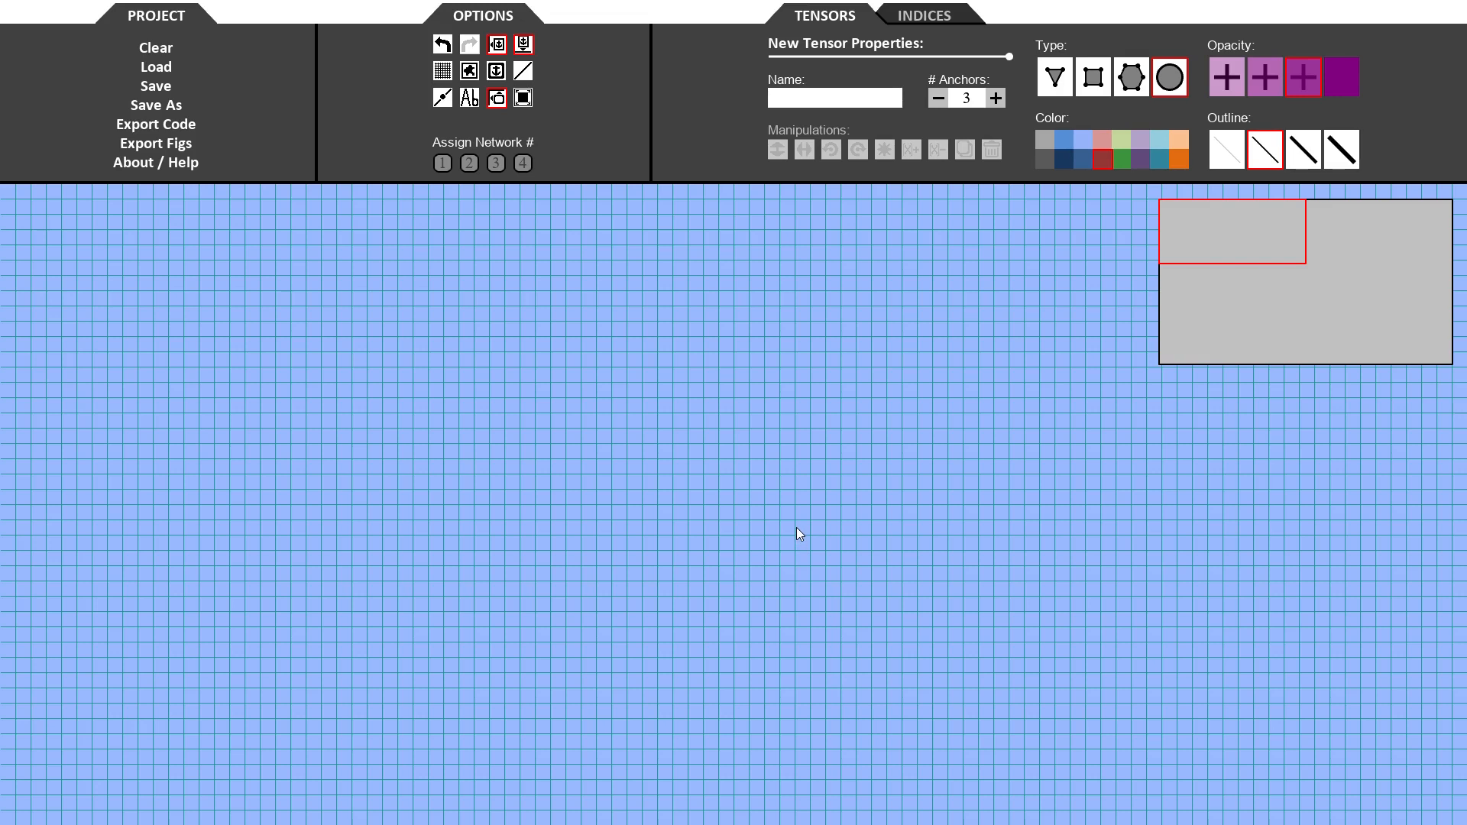
- Draw a circular three-anchor tensor and move its anchors 2 and 3 to its bottom and right edges
{"action": "left_click_drag", "start_coordinate": [316, 319], "coordinate": [450, 437]}
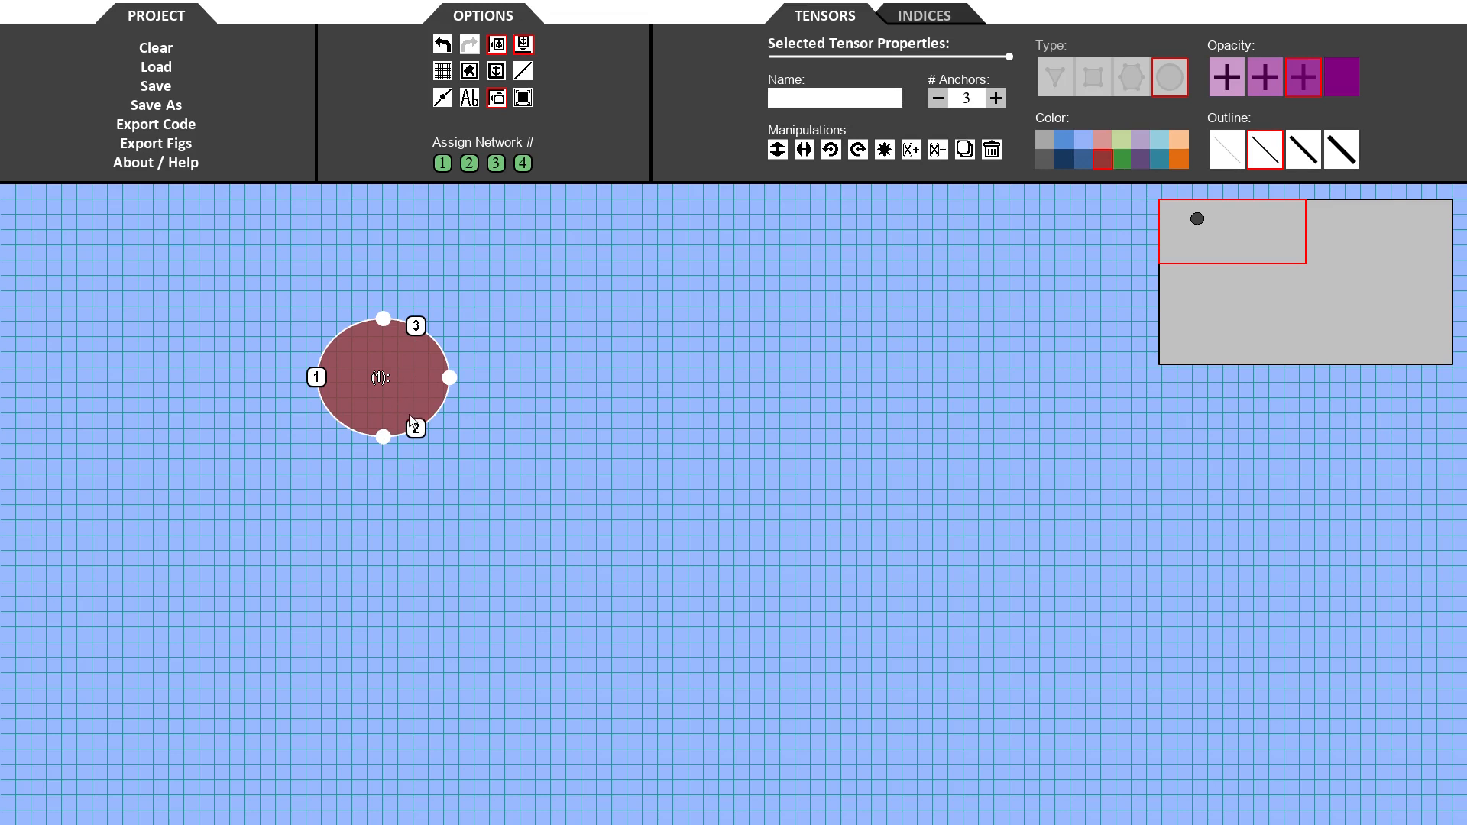
{"action": "left_click_drag", "start_coordinate": [409, 424], "coordinate": [369, 451]}
{"action": "left_click_drag", "start_coordinate": [419, 332], "coordinate": [466, 381]}
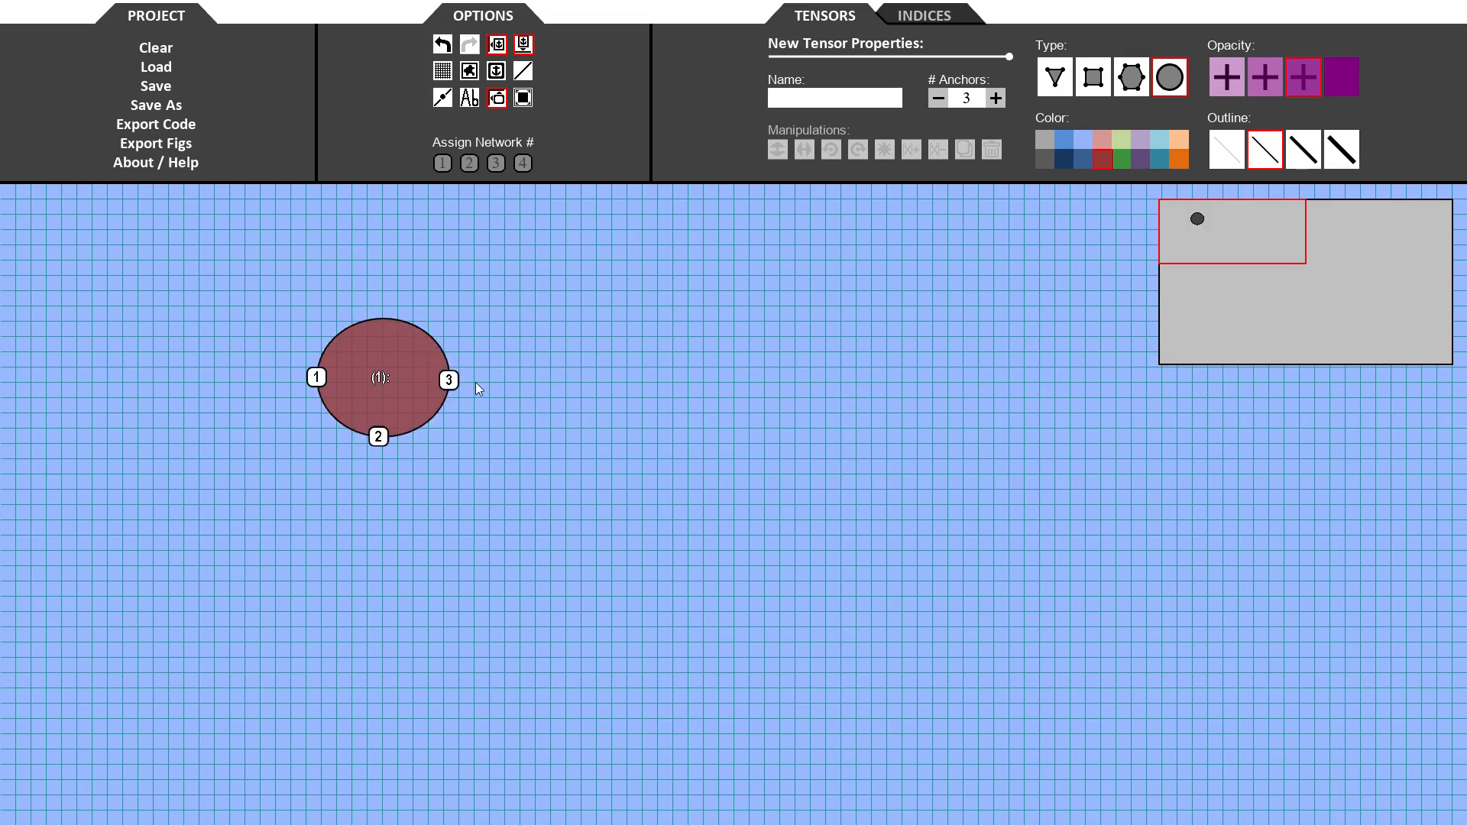
- Name the tensor A and give it a green color, a thick outline and the second opacity level
{"action": "left_click", "coordinate": [395, 386]}
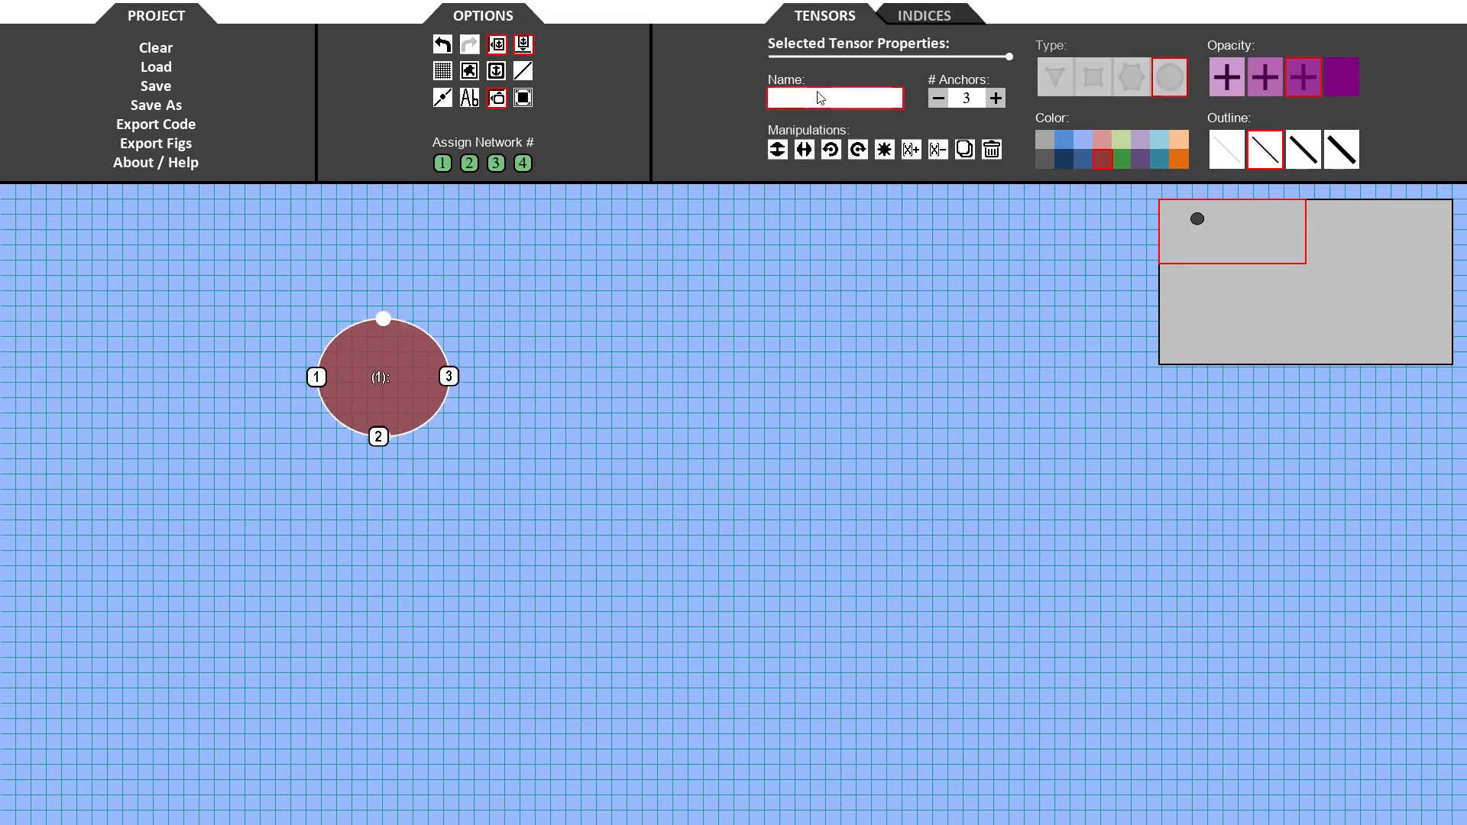
{"action": "type", "text": "A"}
{"action": "key", "text": "Return"}
{"action": "left_click", "coordinate": [1116, 159]}
{"action": "left_click", "coordinate": [1303, 157]}
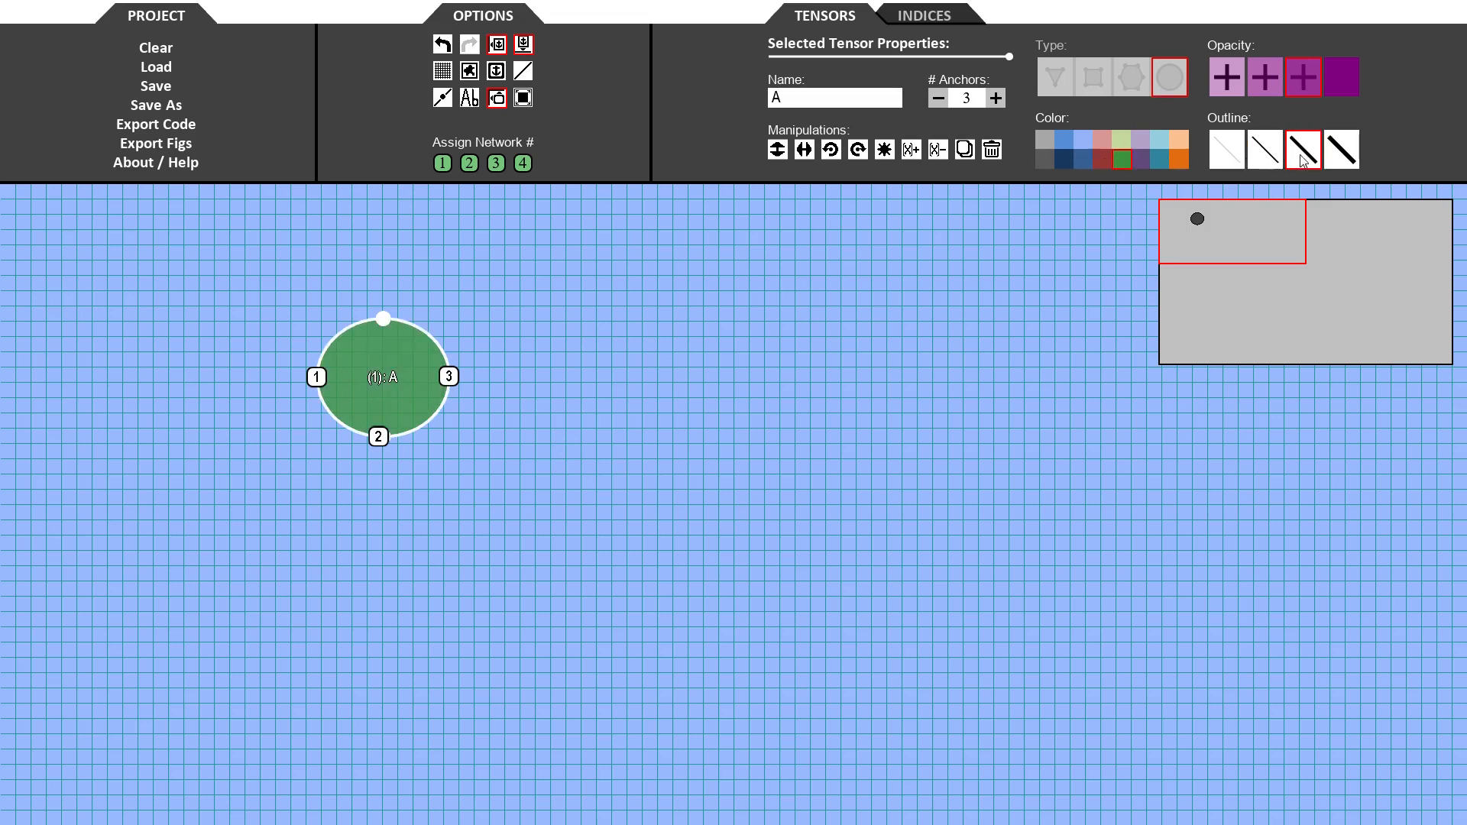
{"action": "left_click", "coordinate": [1265, 80]}
{"action": "left_click", "coordinate": [750, 400]}
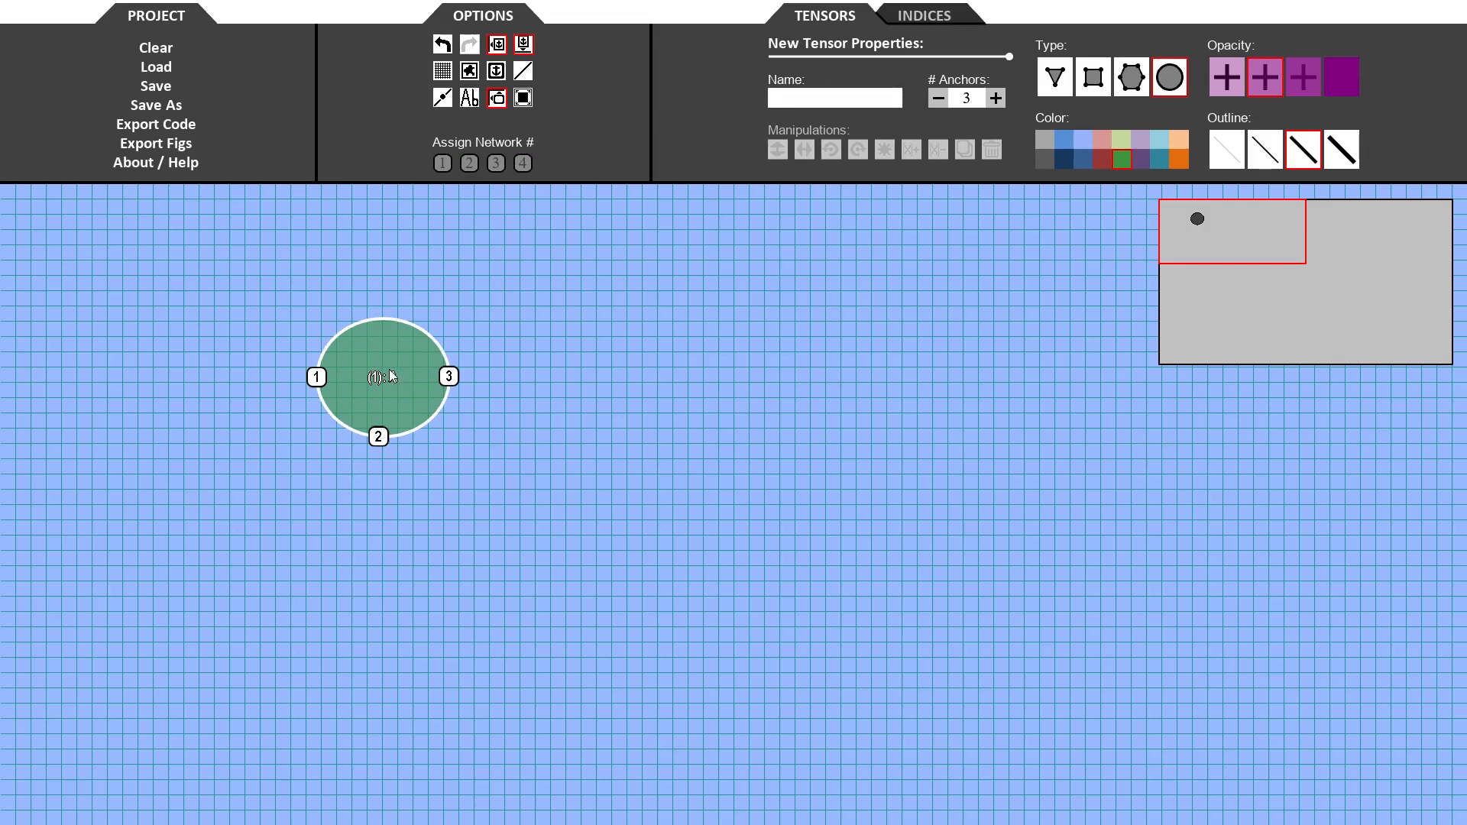
- Duplicate tensor A and place the copy to its right
{"action": "left_click_drag", "start_coordinate": [391, 372], "coordinate": [564, 380]}
{"action": "left_click", "coordinate": [671, 329]}
{"action": "left_click", "coordinate": [540, 382]}
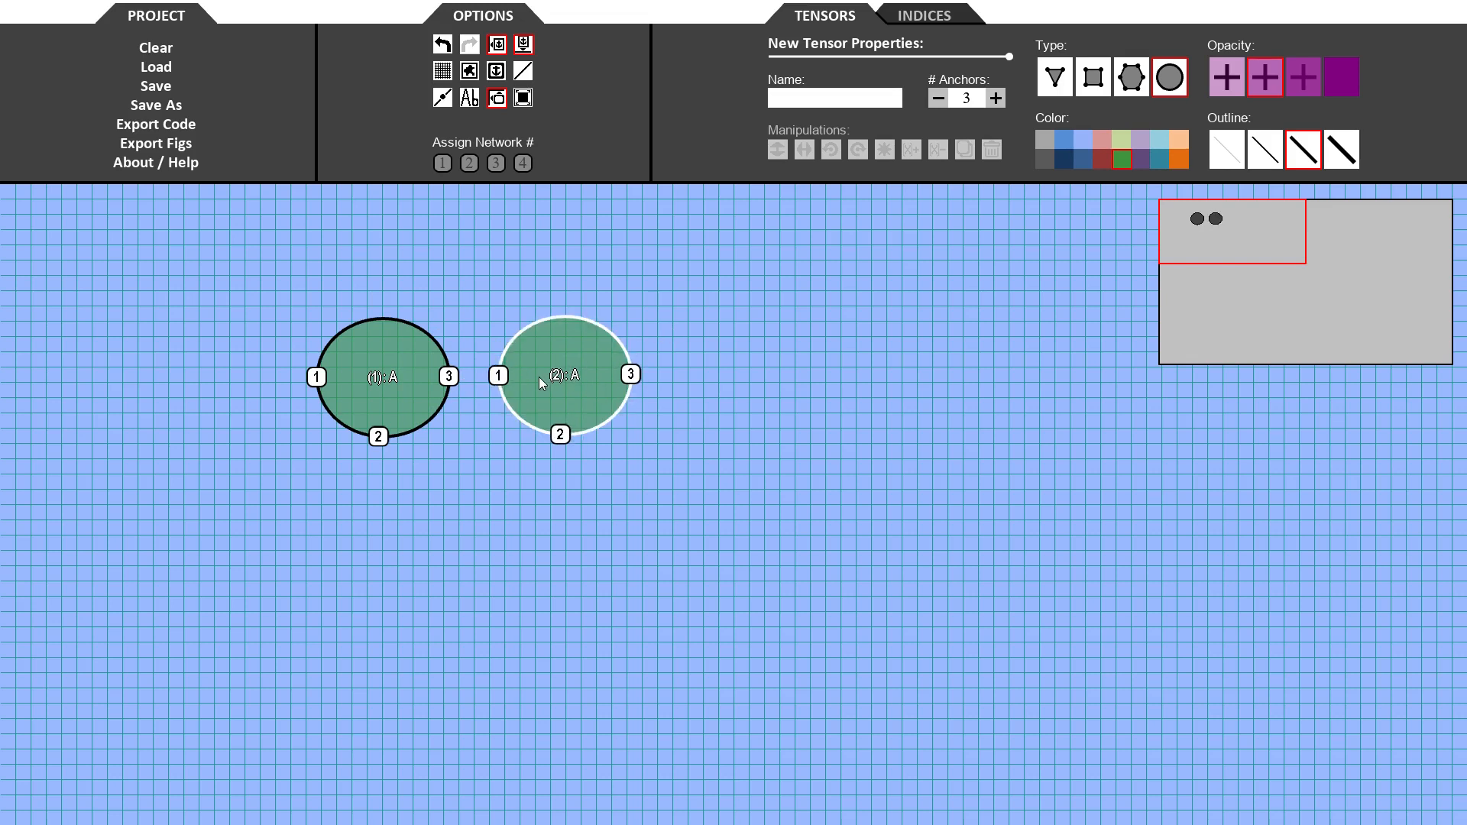
- Rename the copy B and color it dark red
{"action": "left_click", "coordinate": [833, 100]}
{"action": "key", "text": "BackSpace"}
{"action": "type", "text": "B"}
{"action": "key", "text": "Return"}
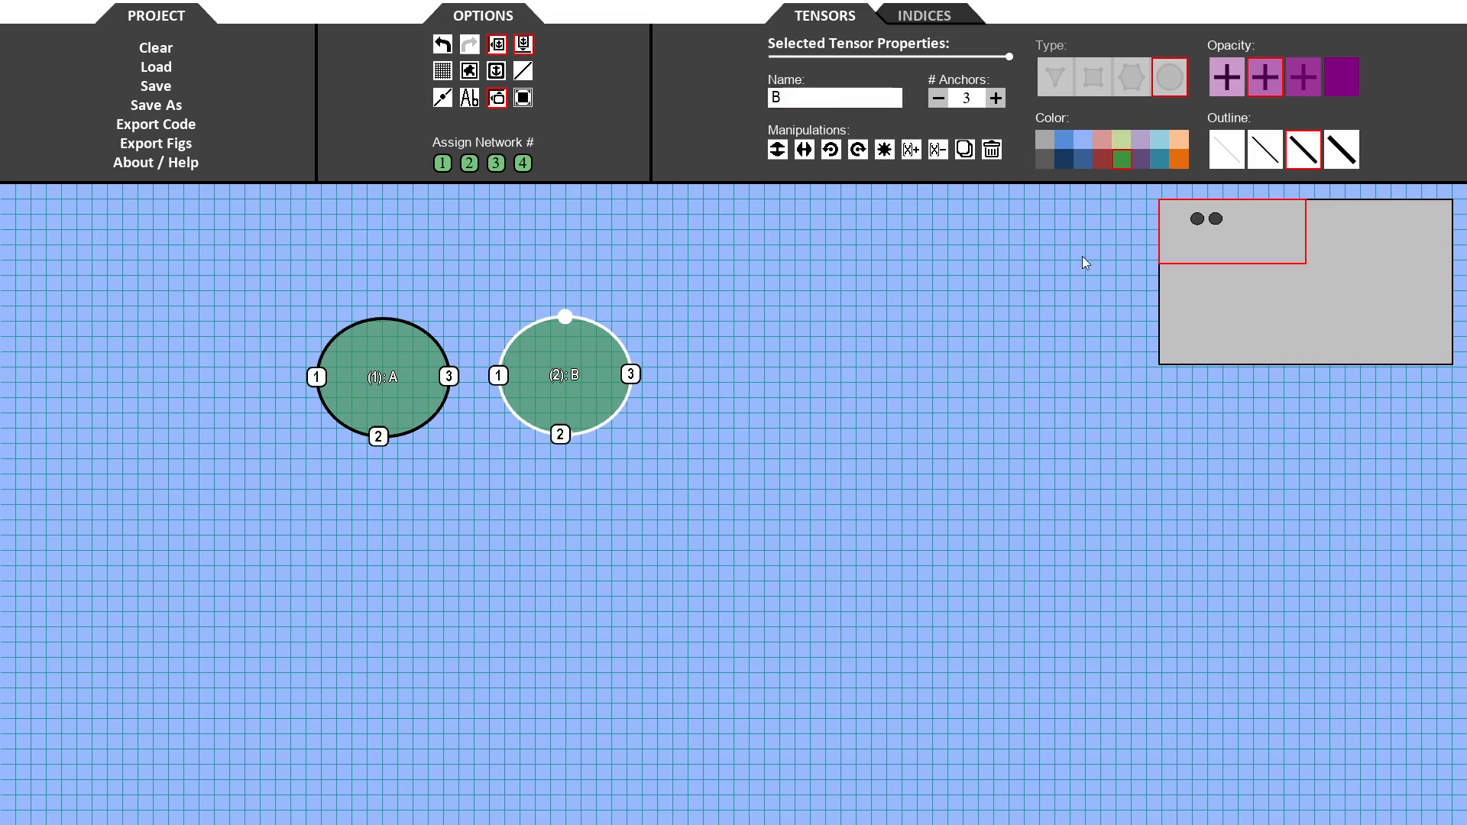
{"action": "left_click", "coordinate": [1100, 163]}
{"action": "left_click", "coordinate": [905, 444]}
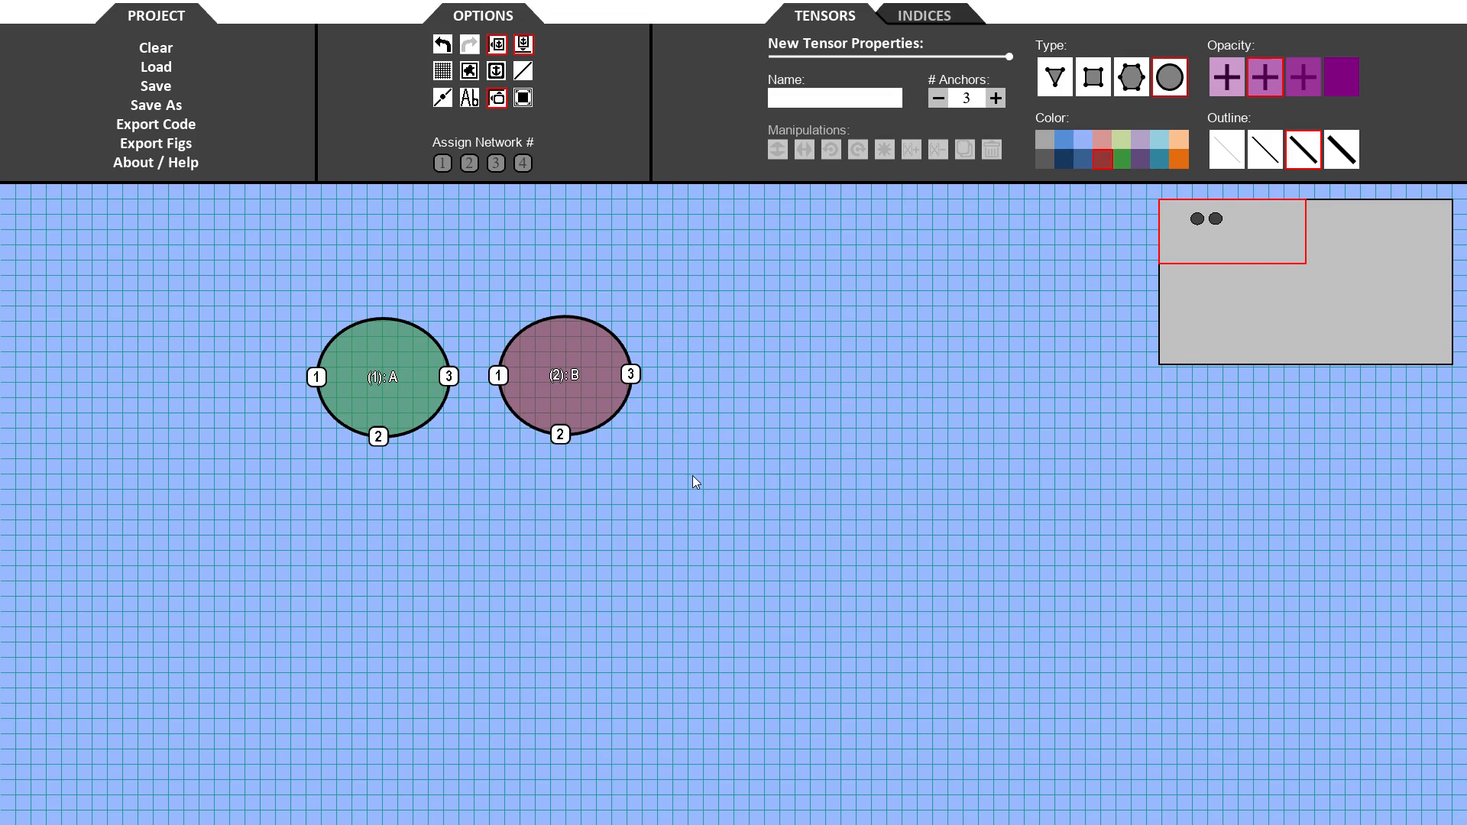
- Select tensors A and B and duplicate them directly below
{"action": "left_click_drag", "start_coordinate": [266, 278], "coordinate": [651, 474]}
{"action": "left_click_drag", "start_coordinate": [581, 367], "coordinate": [581, 527], "text": "ctrl"}
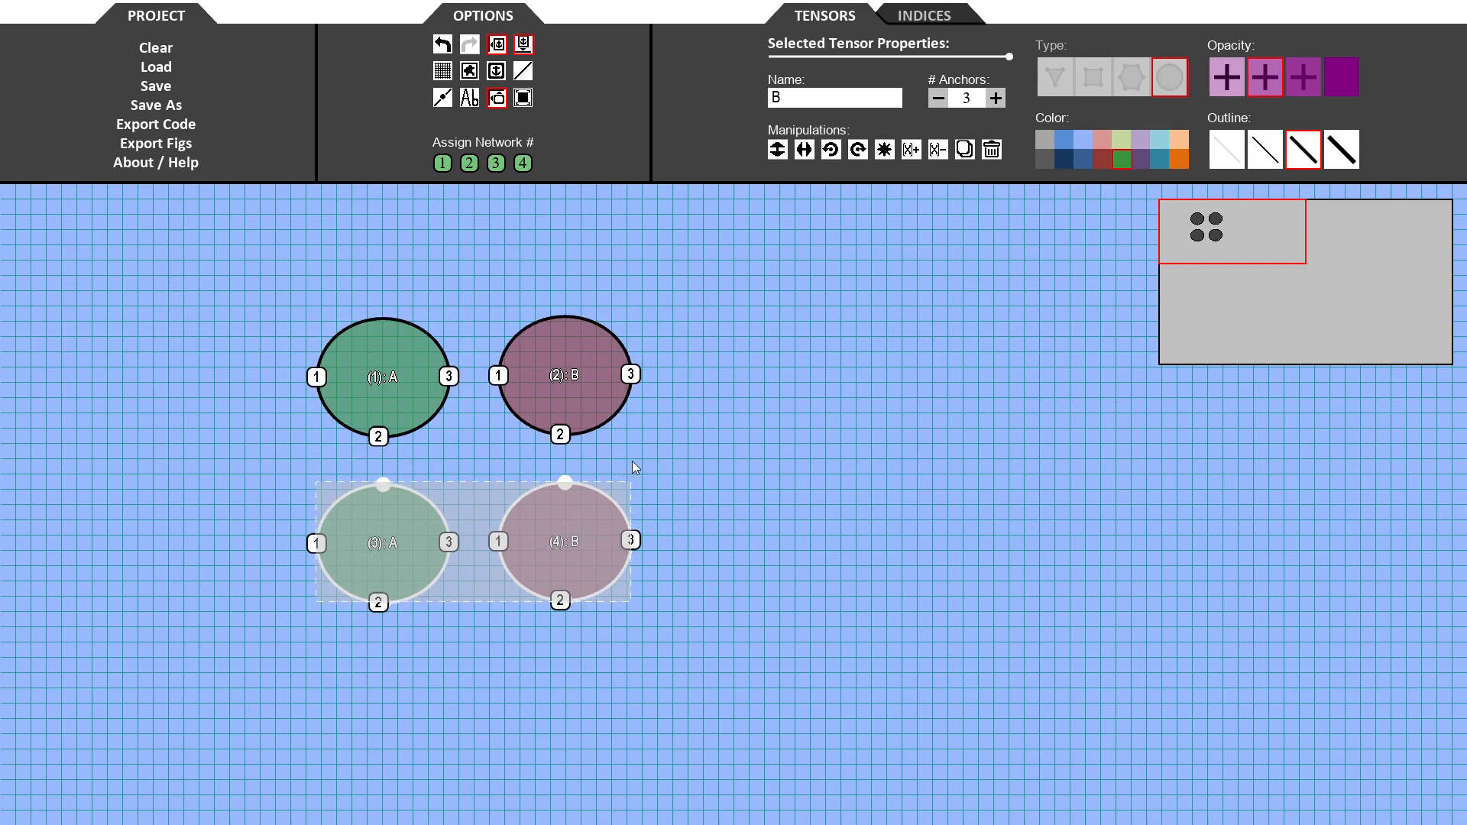
- Flip the two copies vertically and make them conjugates A* and B*
{"action": "left_click", "coordinate": [777, 155]}
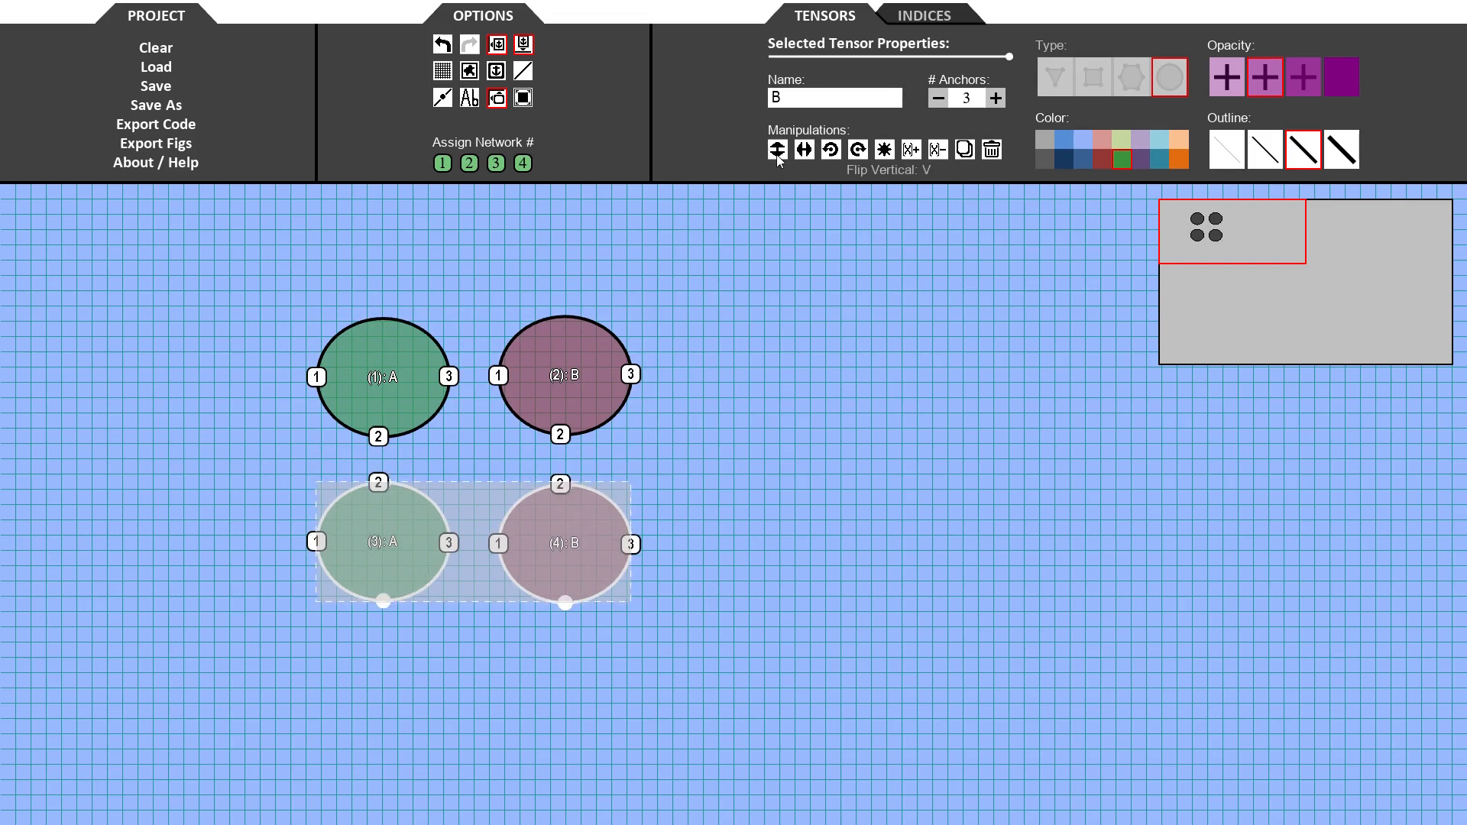
{"action": "left_click", "coordinate": [896, 159]}
{"action": "left_click_drag", "start_coordinate": [571, 574], "coordinate": [572, 576]}
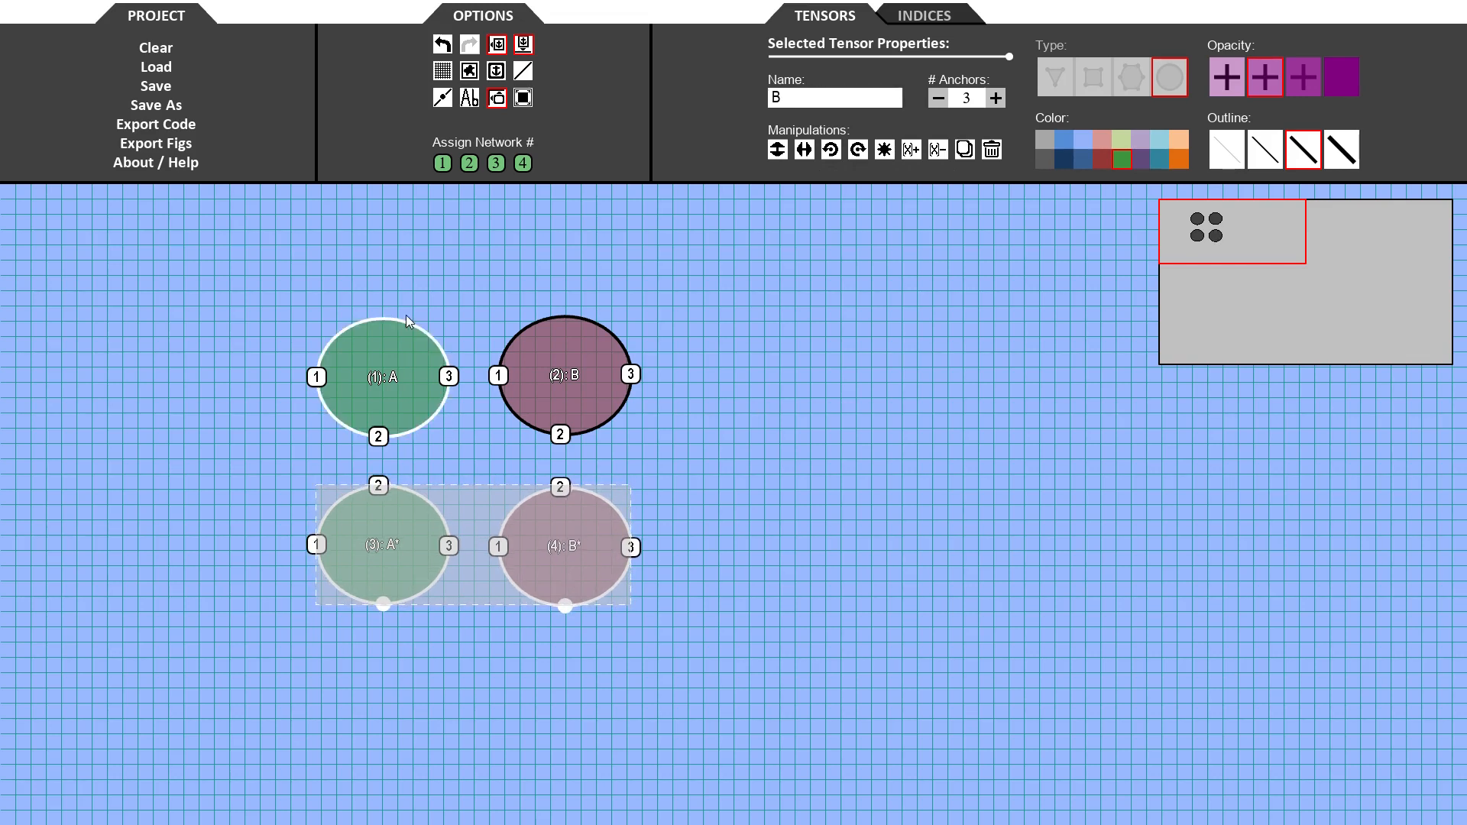
{"action": "left_click", "coordinate": [828, 508]}
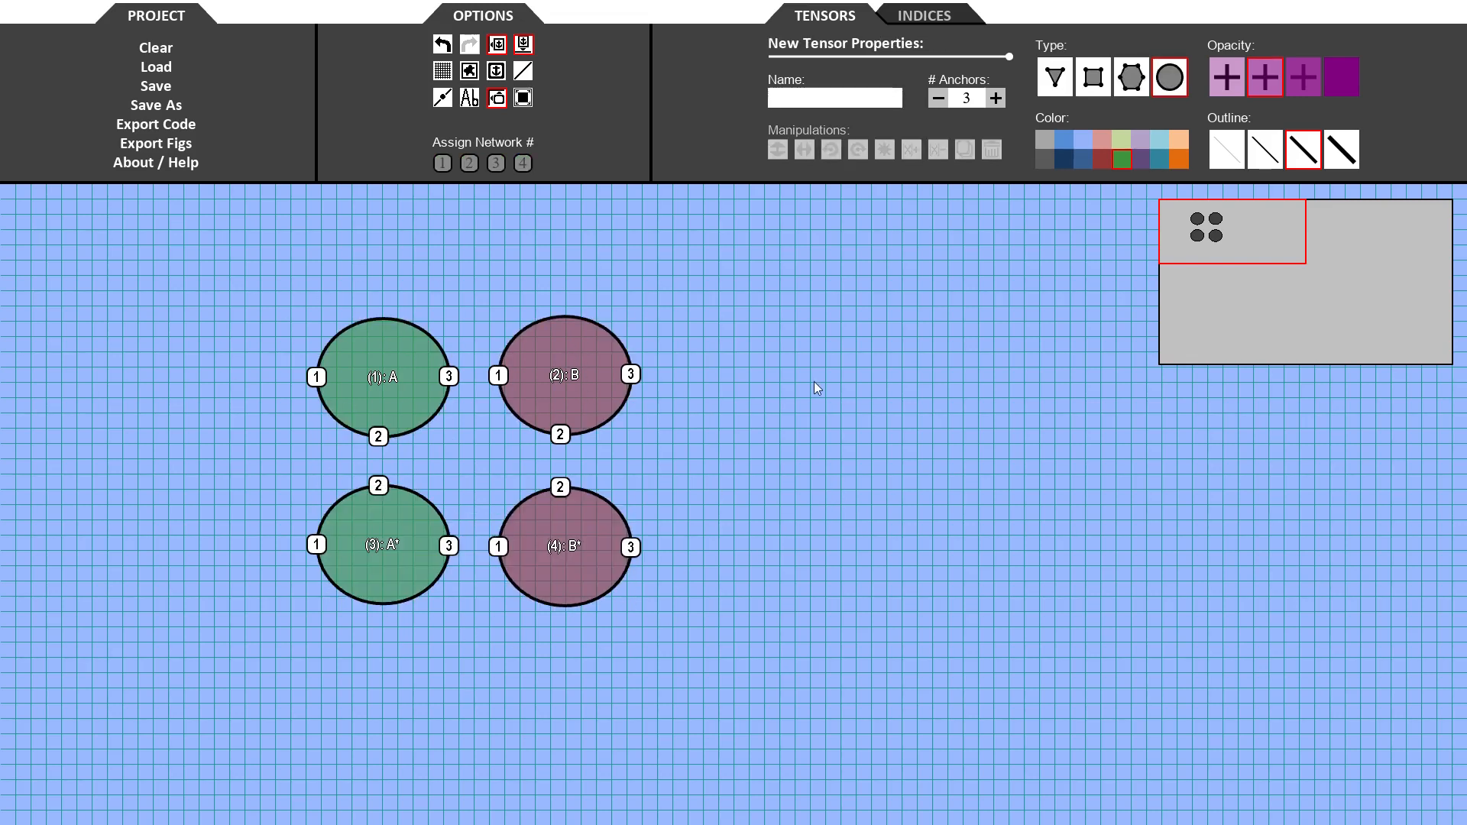
- Select all four tensors and duplicate the group to the right
{"action": "left_click_drag", "start_coordinate": [235, 283], "coordinate": [692, 707]}
{"action": "left_click_drag", "start_coordinate": [373, 374], "coordinate": [937, 368]}
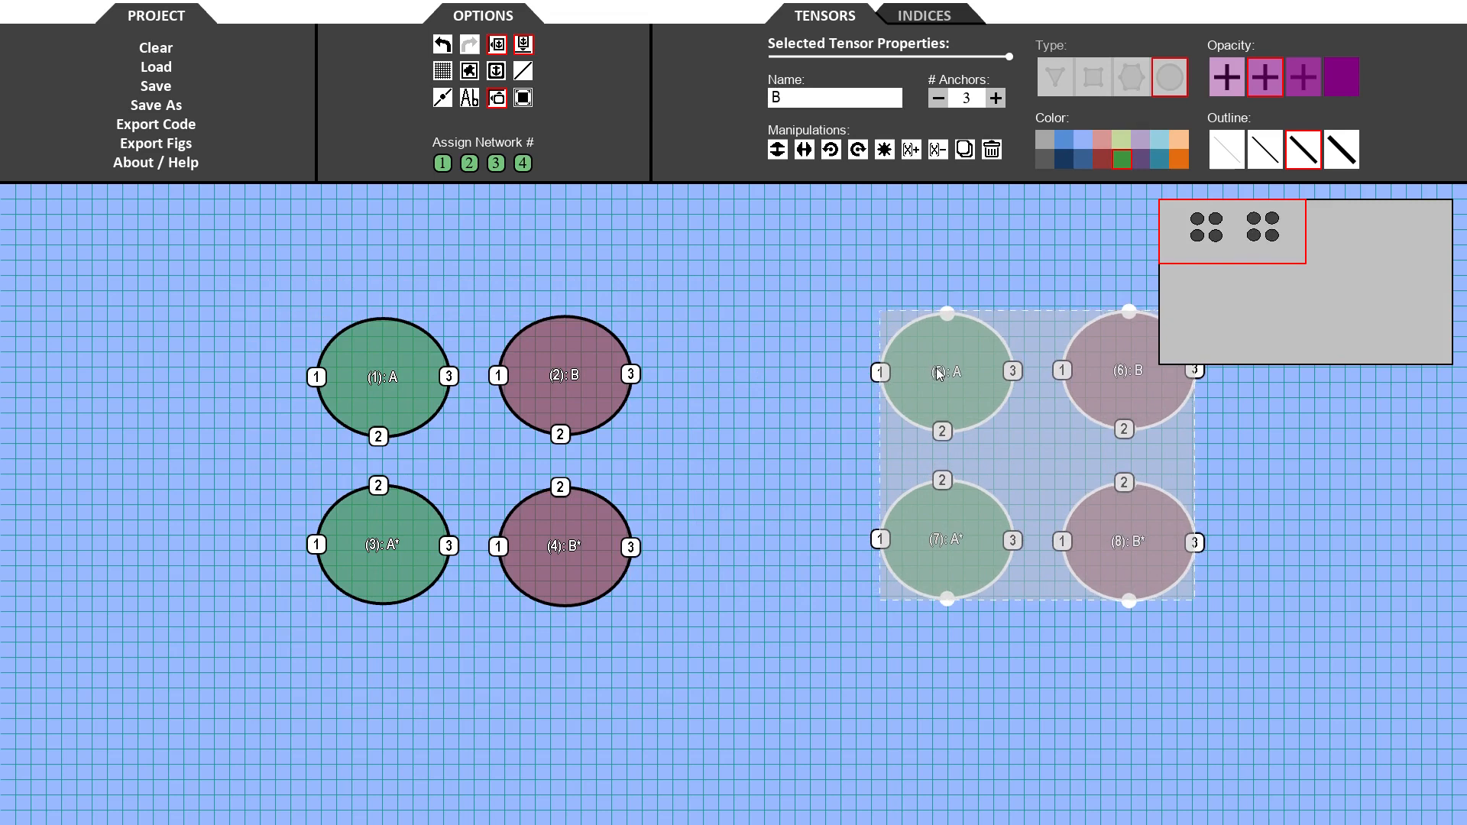
{"action": "left_click", "coordinate": [817, 221]}
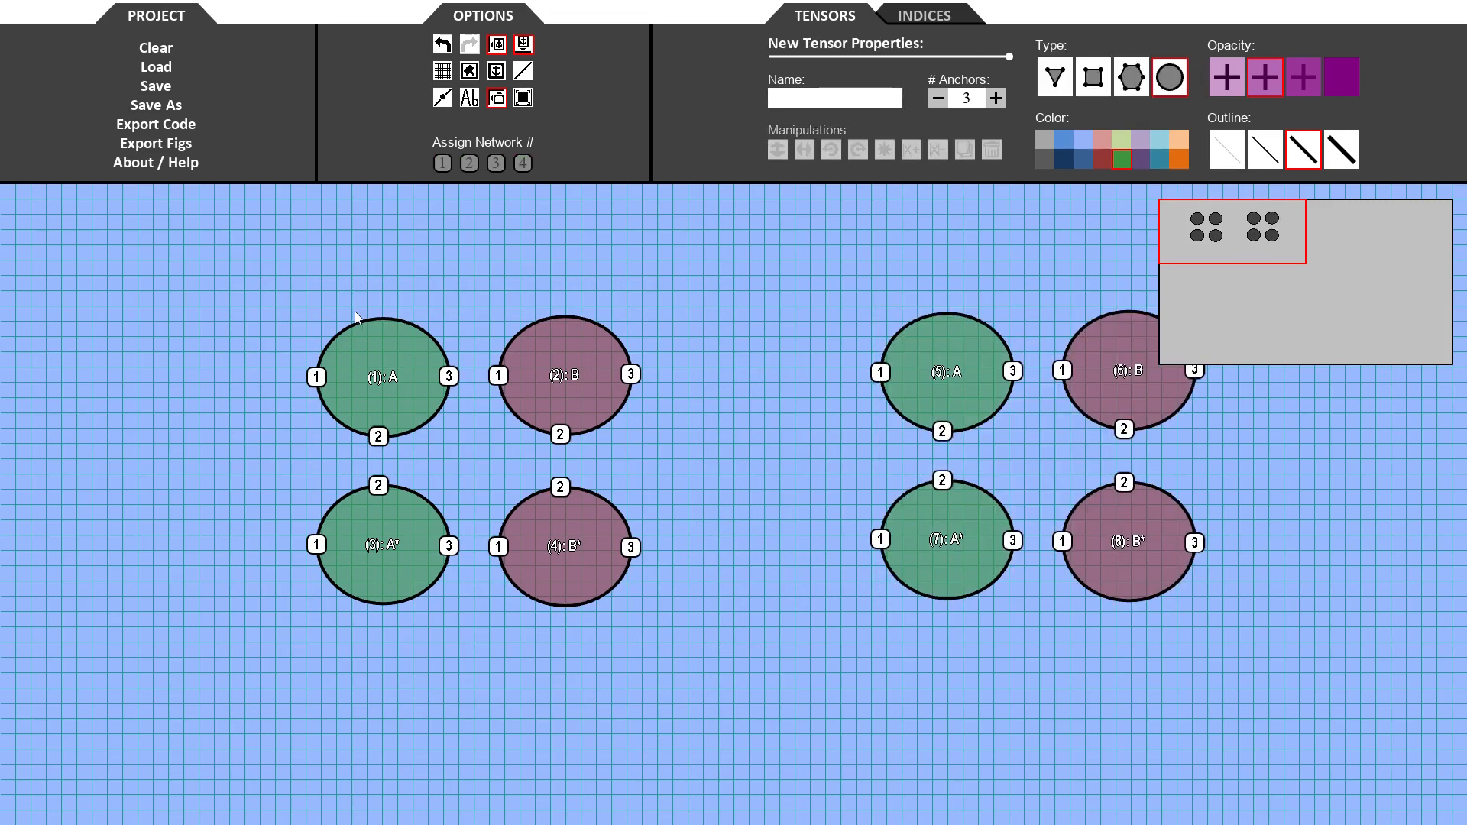
- Draw a tall elliptical tensor left of A and A* and name it rhoL
{"action": "left_click_drag", "start_coordinate": [191, 364], "coordinate": [262, 566]}
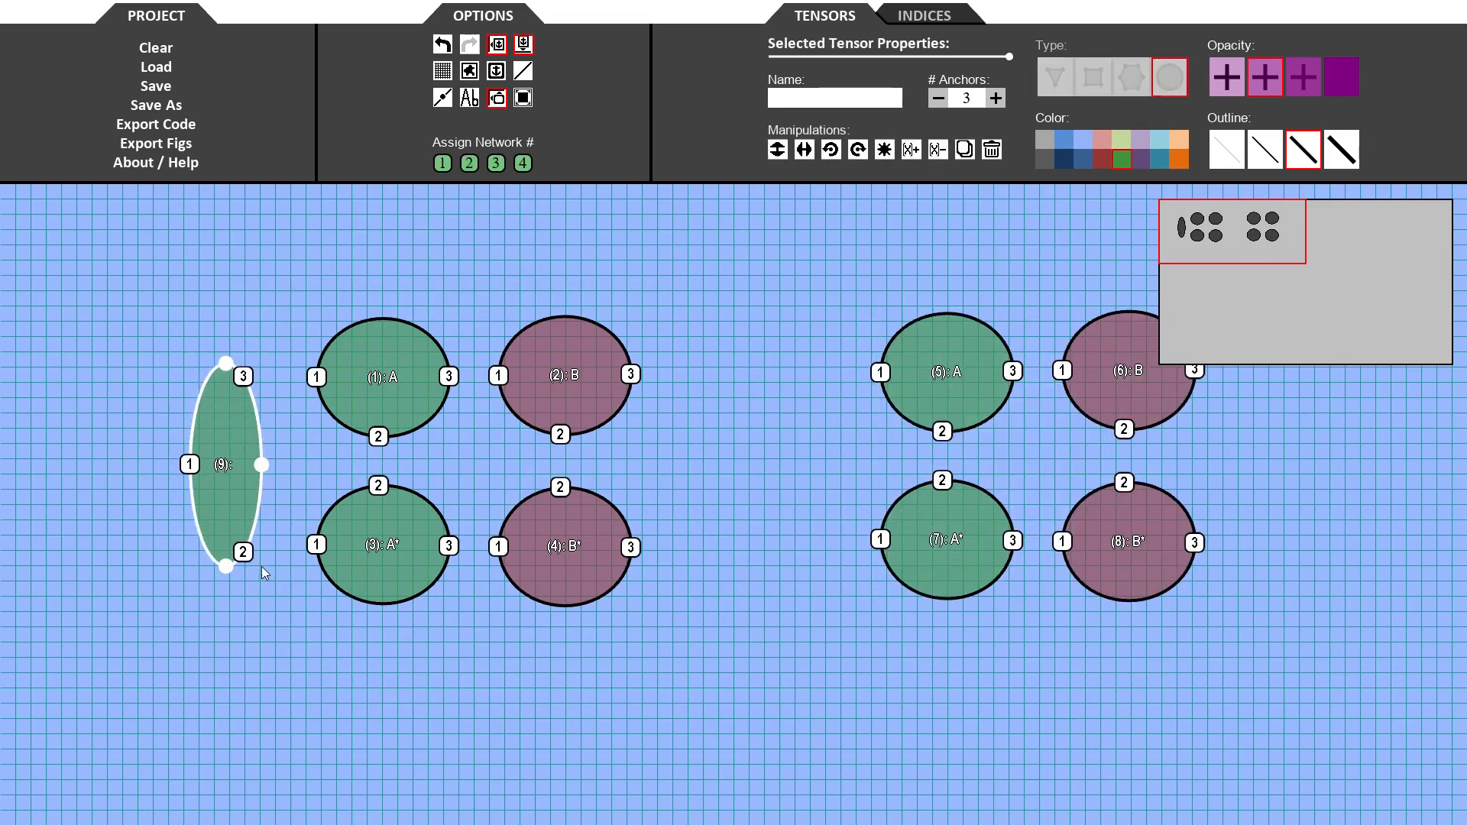
{"action": "left_click", "coordinate": [844, 102]}
{"action": "type", "text": "rhoL"}
{"action": "key", "text": "Return"}
- Reduce rhoL to two anchors placed on its right side and color it blue
{"action": "left_click", "coordinate": [940, 101]}
{"action": "left_click_drag", "start_coordinate": [193, 466], "coordinate": [250, 384]}
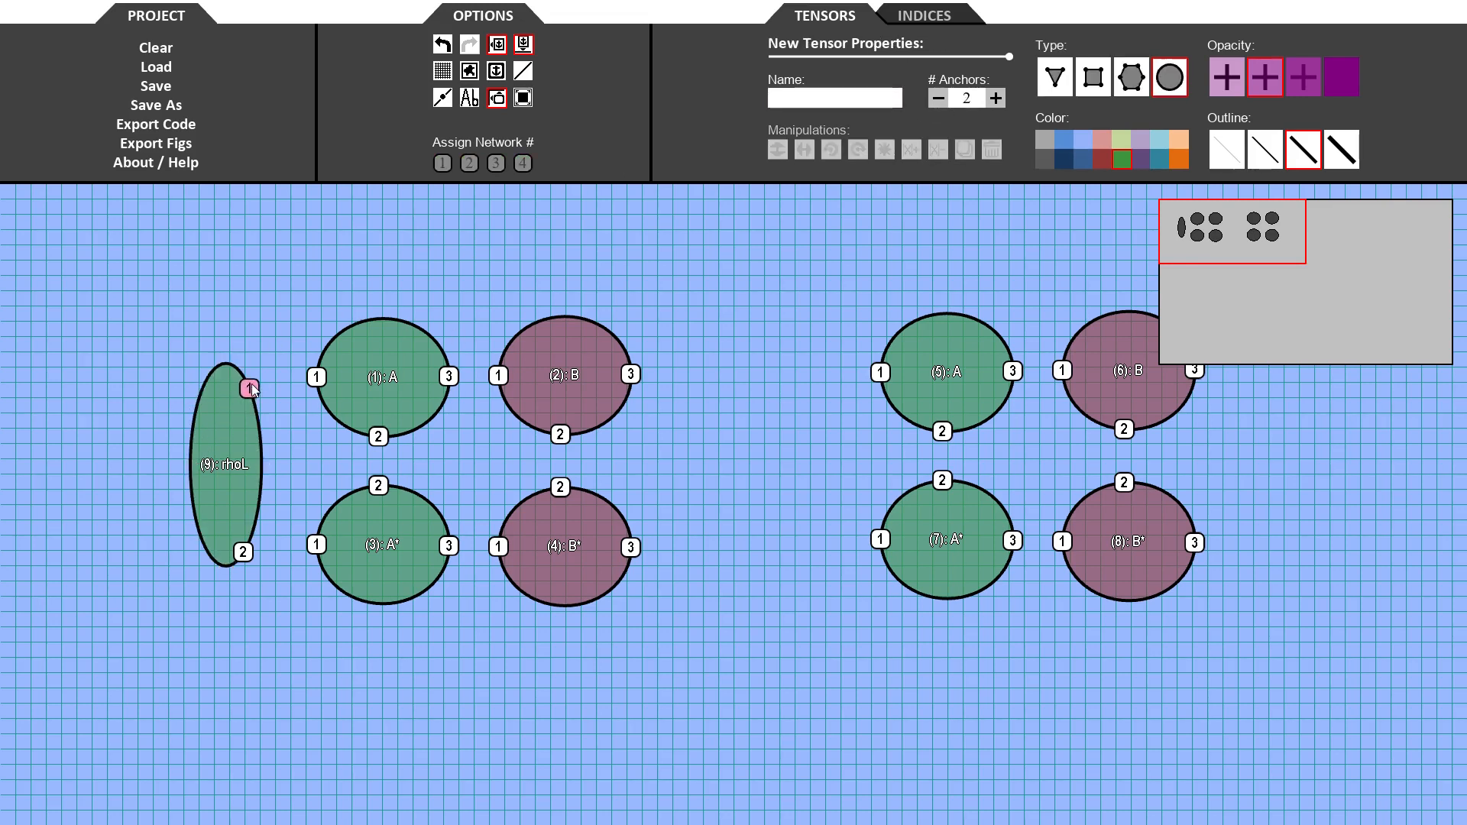
{"action": "left_click_drag", "start_coordinate": [246, 555], "coordinate": [260, 547]}
{"action": "left_click", "coordinate": [242, 467]}
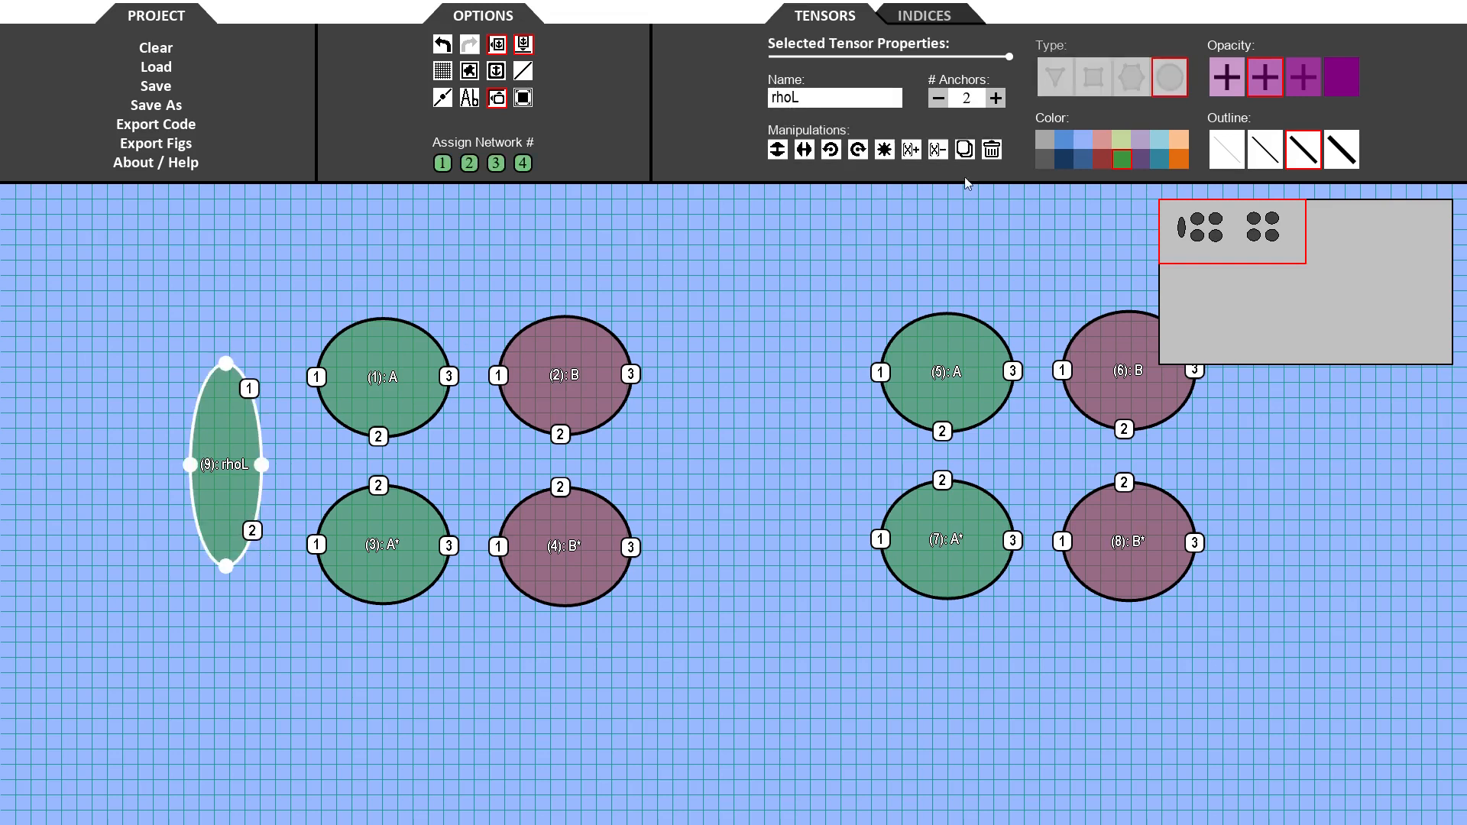
{"action": "left_click", "coordinate": [1160, 162]}
- Duplicate rhoL to the far right and move its two anchors to its left side
{"action": "left_click_drag", "start_coordinate": [224, 502], "coordinate": [1310, 477]}
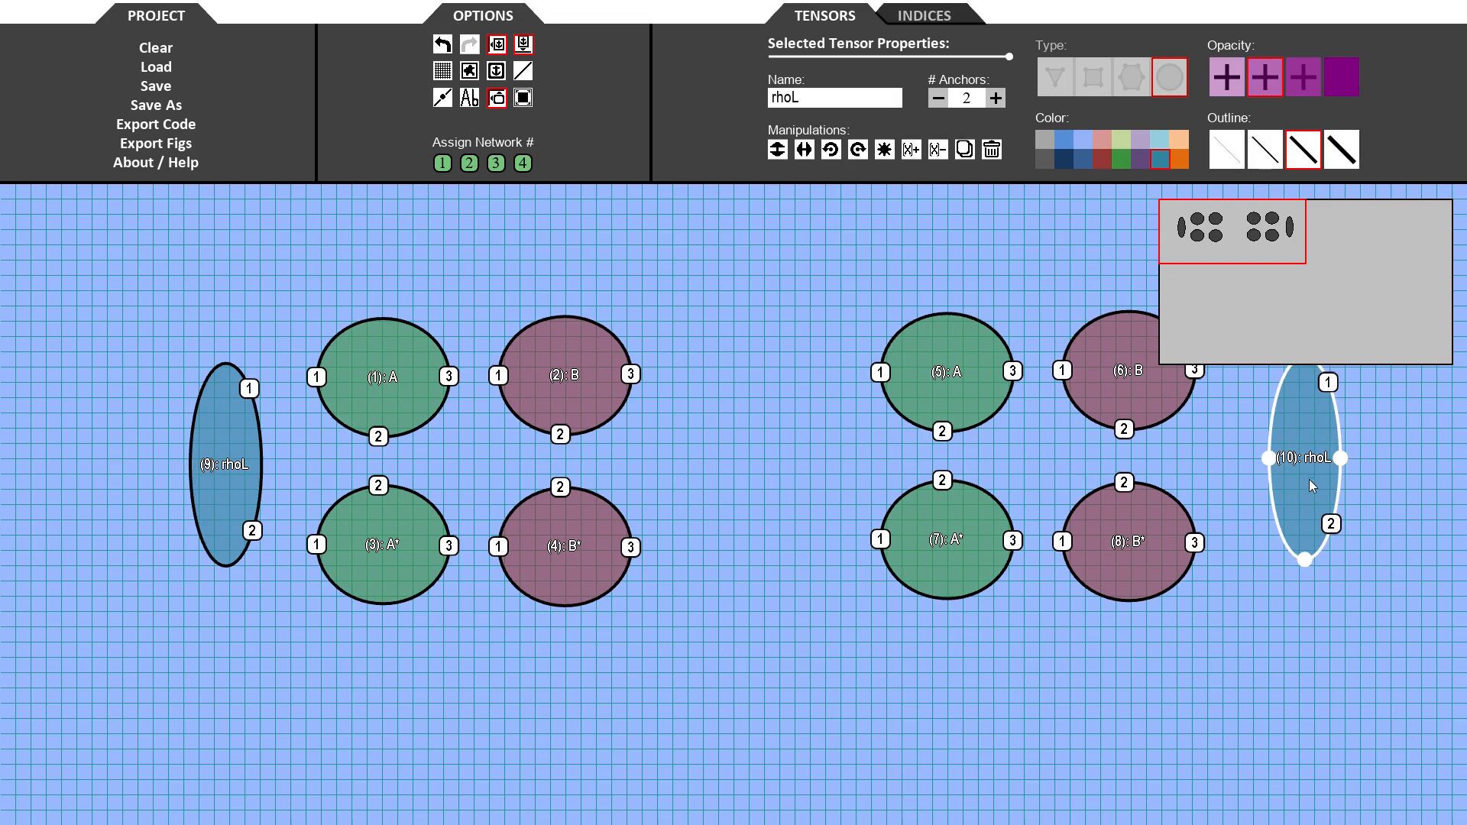
{"action": "left_click_drag", "start_coordinate": [1330, 382], "coordinate": [1281, 374]}
{"action": "left_click_drag", "start_coordinate": [1328, 529], "coordinate": [1276, 535]}
- Rename the right ellipse rhoR
{"action": "left_click", "coordinate": [1310, 466]}
{"action": "left_click", "coordinate": [804, 100]}
{"action": "key", "text": "BackSpace"}
{"action": "type", "text": "R"}
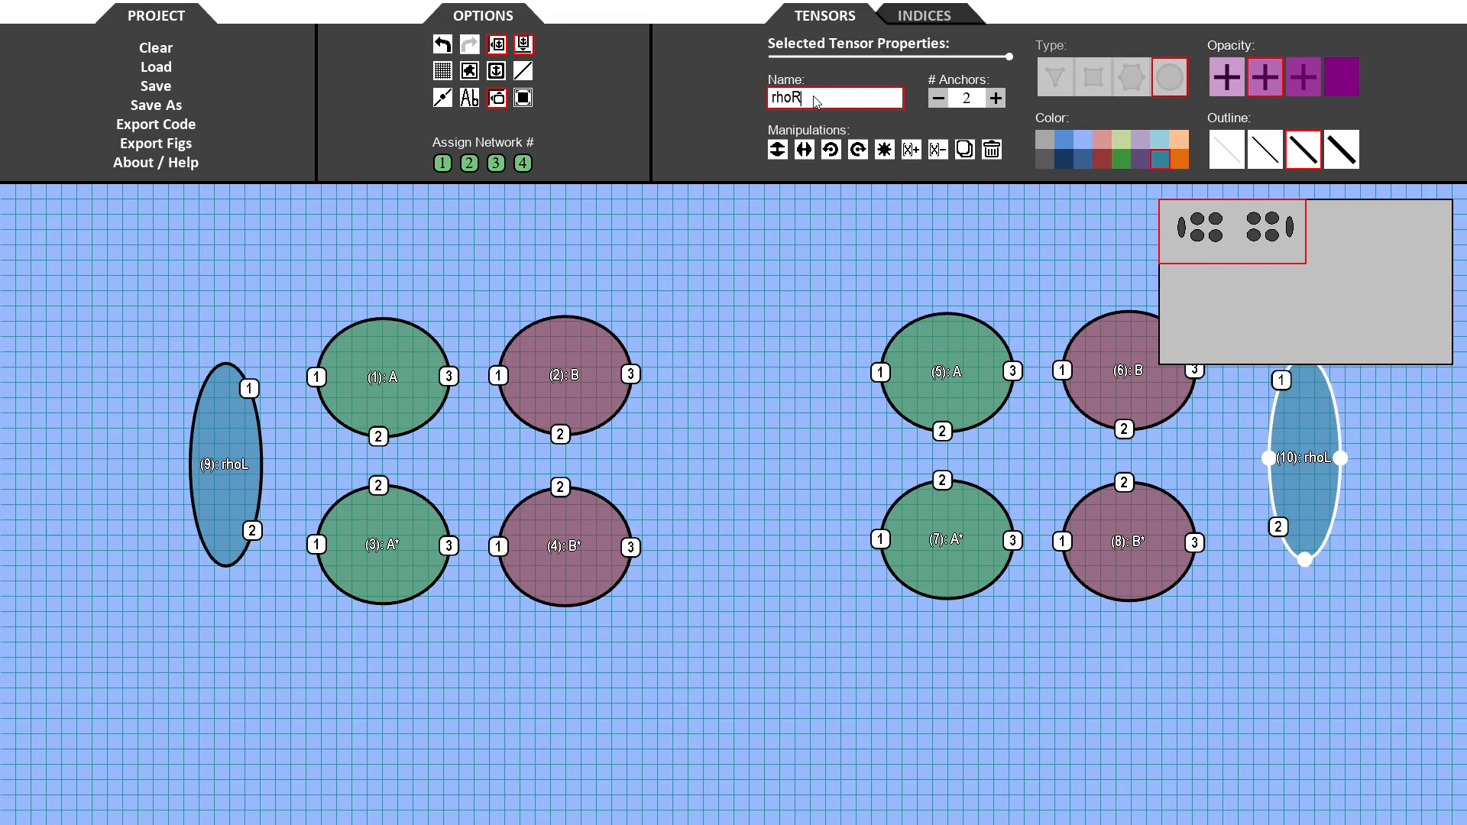
{"action": "key", "text": "Return"}
{"action": "left_click", "coordinate": [835, 304]}
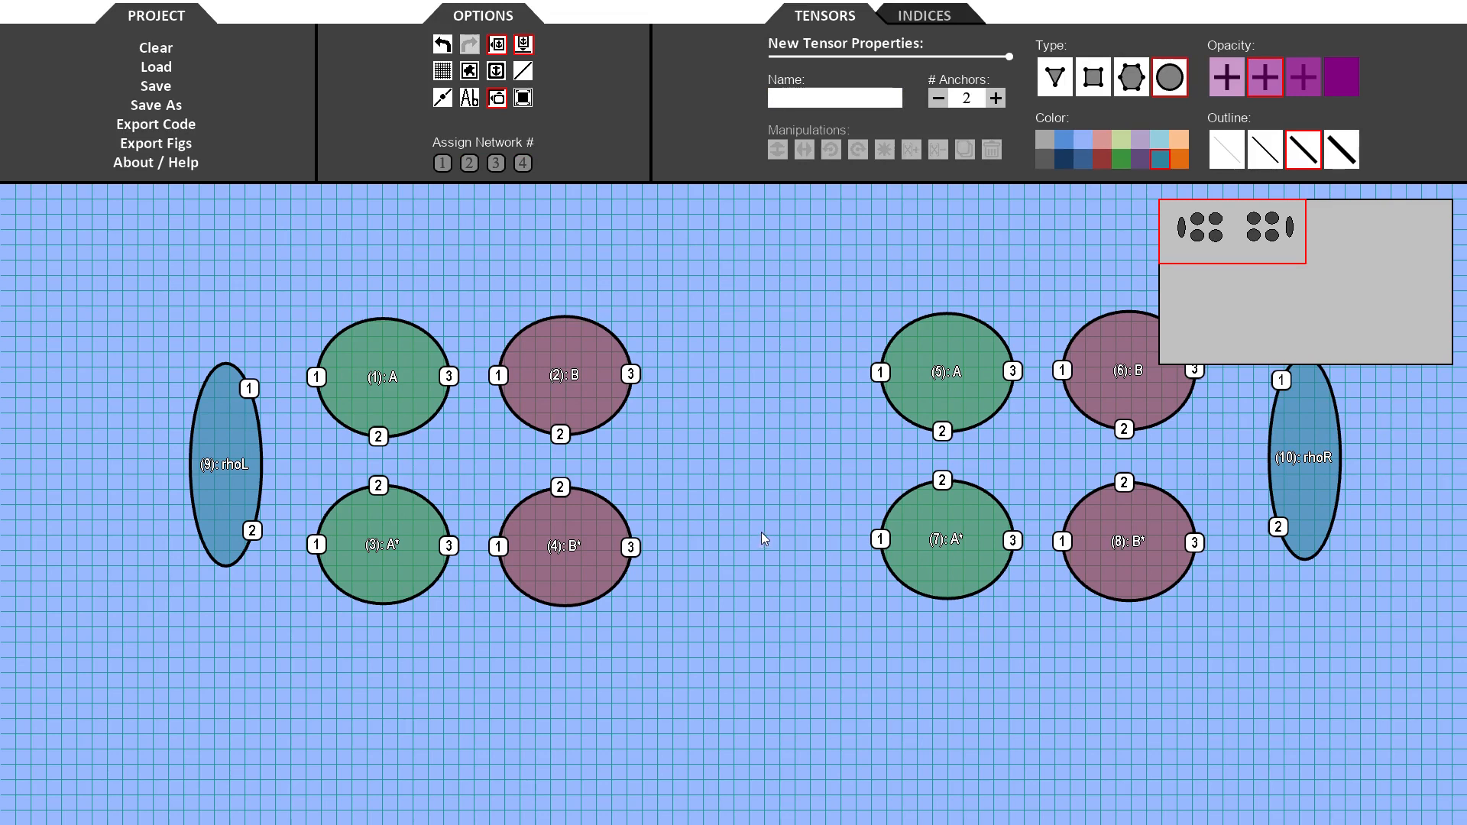
- Rename the first two index types chi and d, and make chi the active index type
{"action": "left_click", "coordinate": [919, 17]}
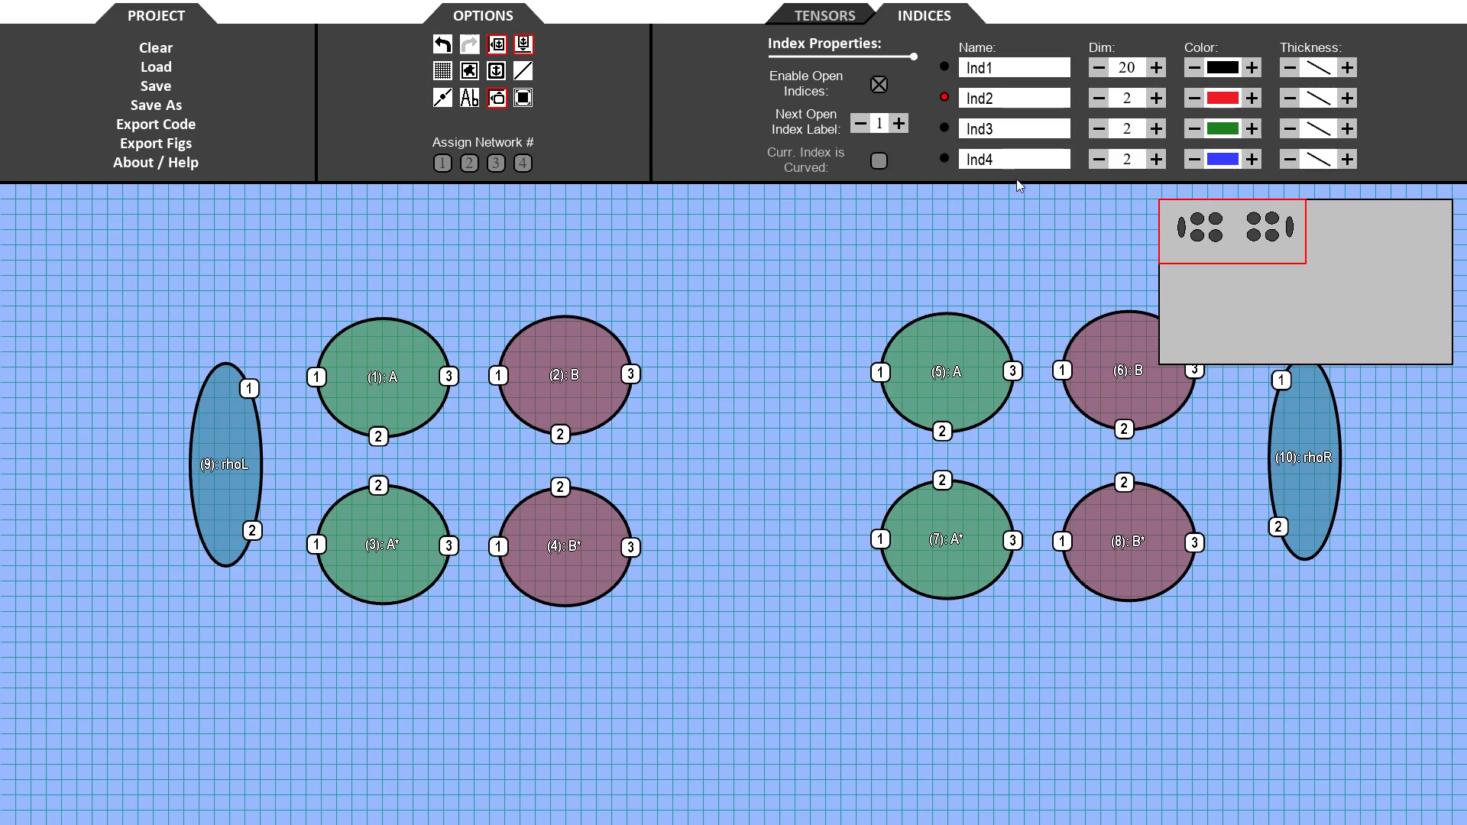
{"action": "left_click", "coordinate": [1044, 75]}
{"action": "key", "text": "BackSpace"}
{"action": "key", "text": "BackSpace"}
{"action": "key", "text": "BackSpace"}
{"action": "key", "text": "BackSpace"}
{"action": "type", "text": "chi"}
{"action": "left_click", "coordinate": [1041, 105]}
{"action": "key", "text": "BackSpace"}
{"action": "key", "text": "BackSpace"}
{"action": "key", "text": "BackSpace"}
{"action": "key", "text": "BackSpace"}
{"action": "type", "text": "d"}
{"action": "left_click", "coordinate": [947, 65]}
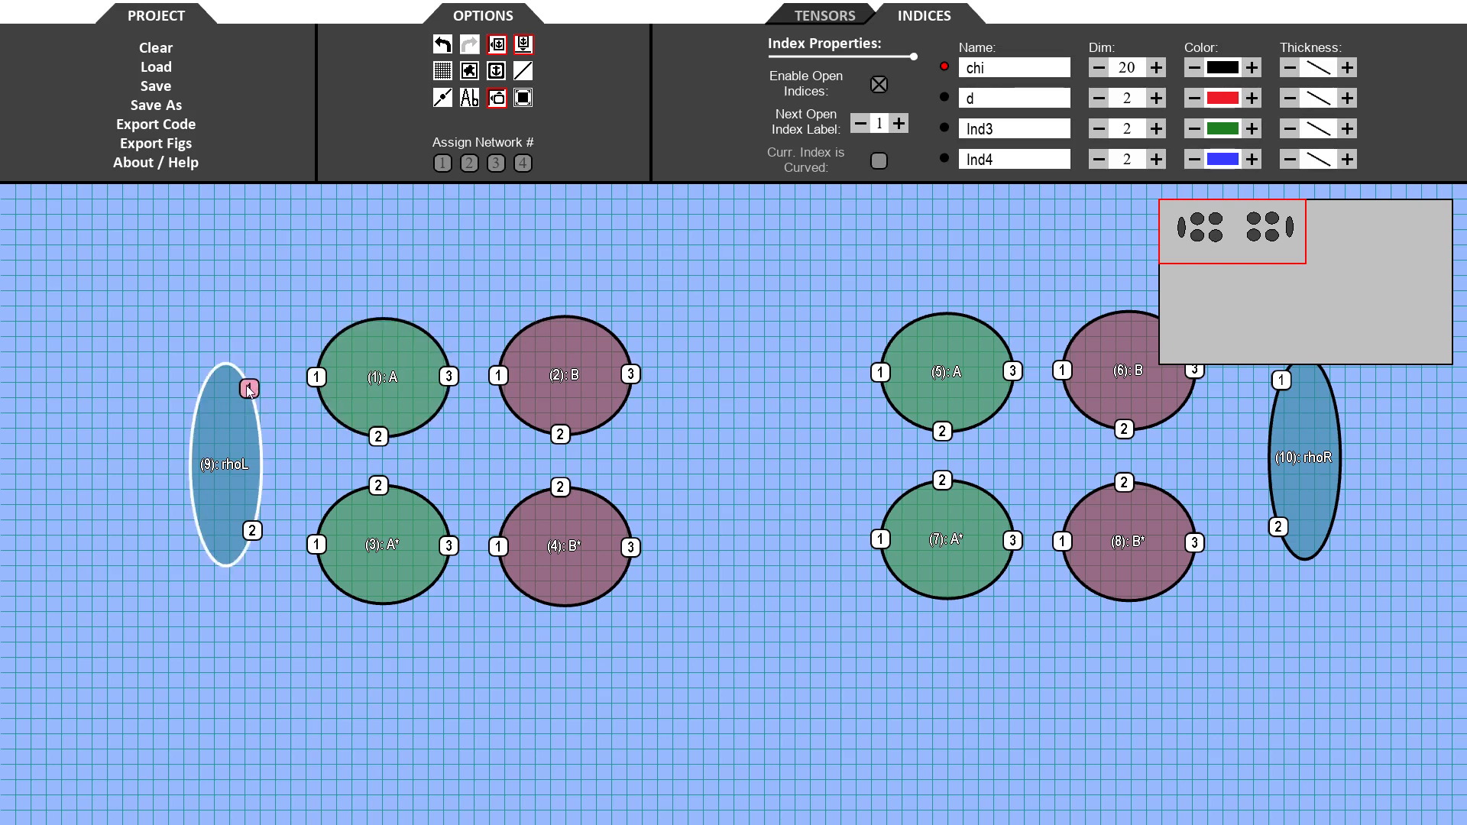
- Join rhoL–A–B and rhoL–A*–B* with chi indices, ending each chain with an open index
{"action": "left_click_drag", "start_coordinate": [251, 391], "coordinate": [317, 382]}
{"action": "left_click_drag", "start_coordinate": [253, 531], "coordinate": [317, 545]}
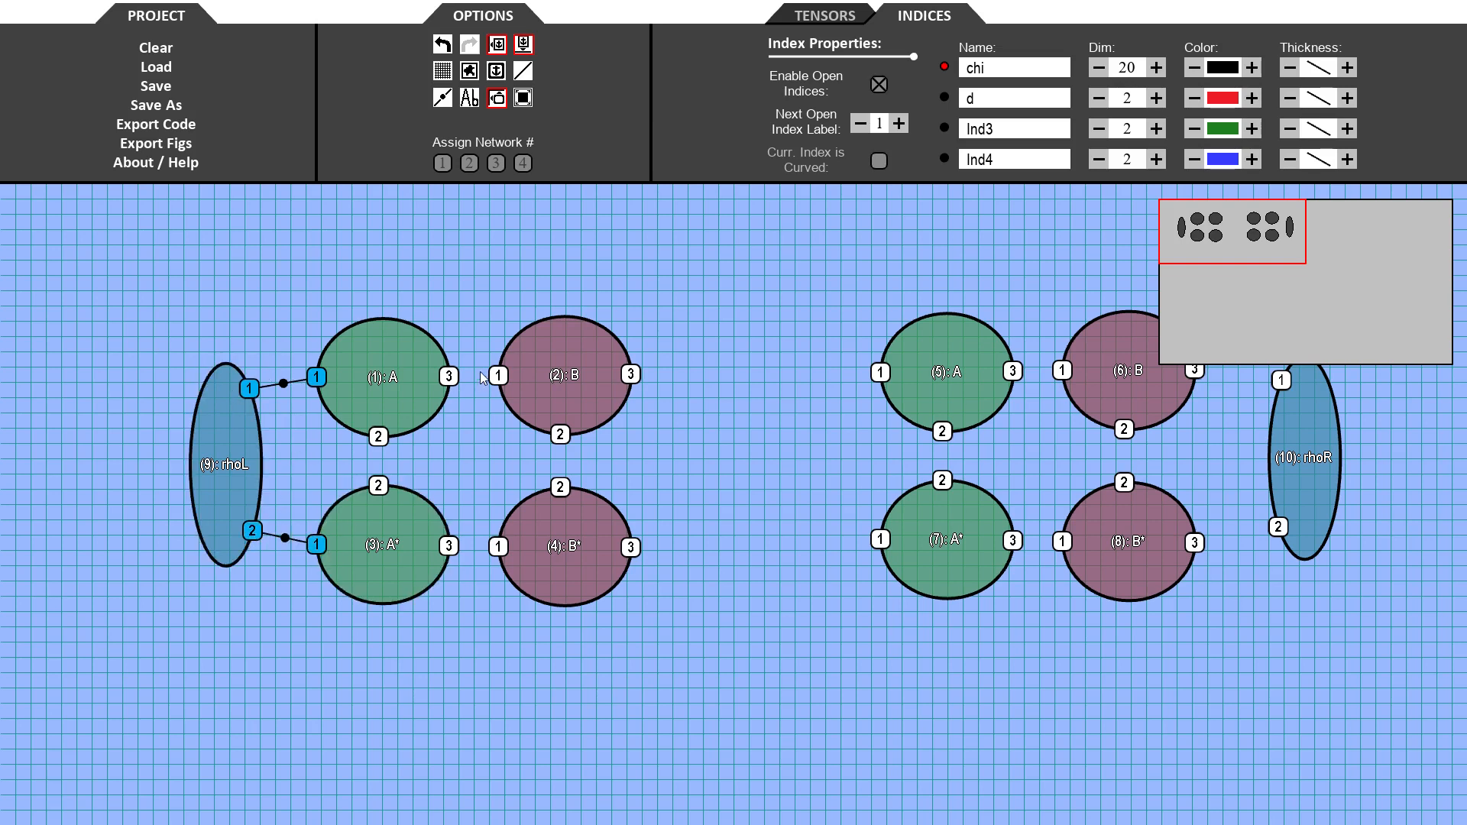
{"action": "left_click_drag", "start_coordinate": [487, 378], "coordinate": [494, 377]}
{"action": "left_click_drag", "start_coordinate": [448, 546], "coordinate": [470, 547]}
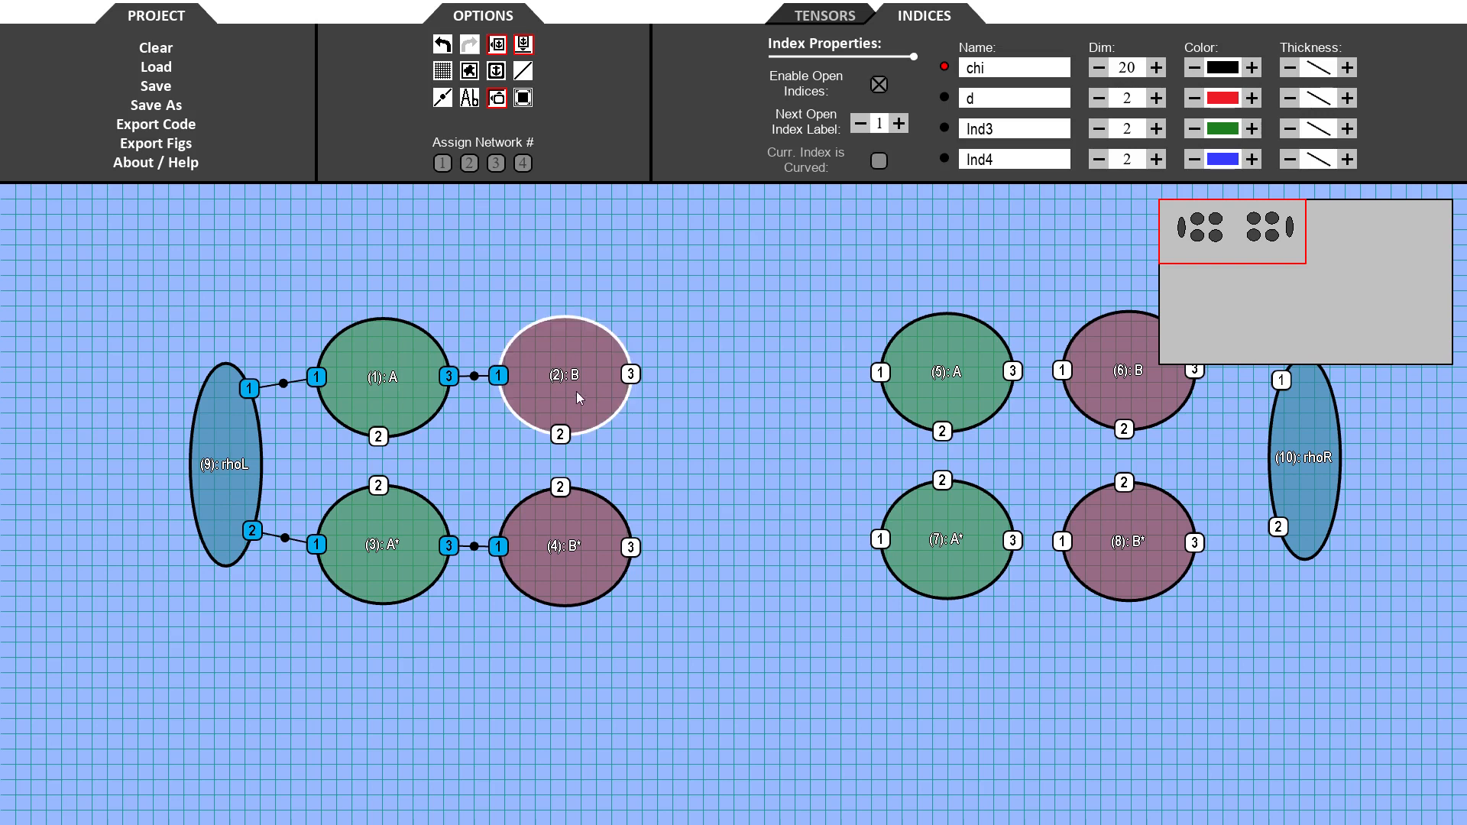
{"action": "left_click_drag", "start_coordinate": [640, 377], "coordinate": [717, 375]}
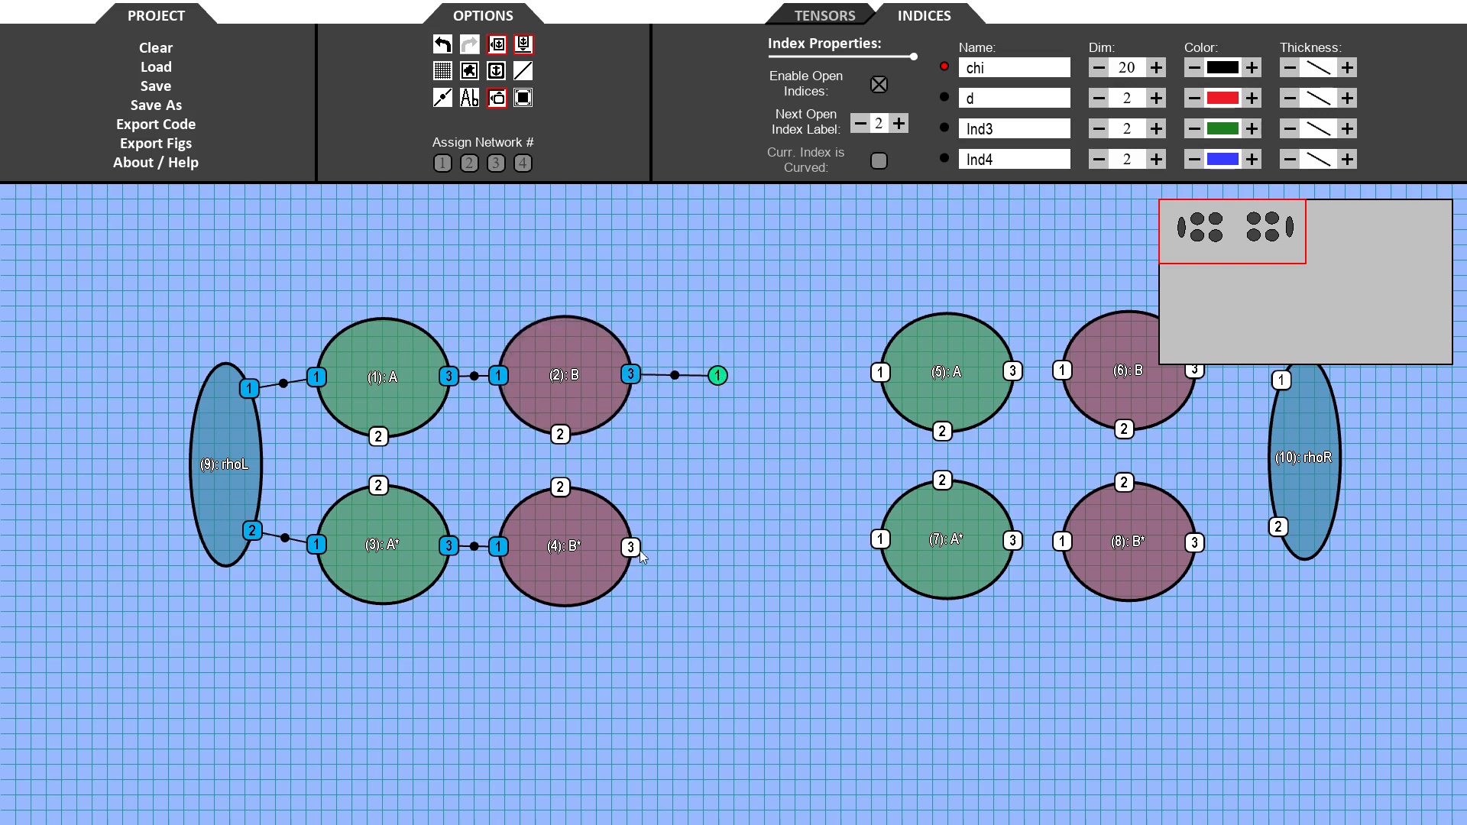
{"action": "left_click_drag", "start_coordinate": [717, 551], "coordinate": [717, 548]}
- Switch to index type d and connect each tensor's anchor 2 to its conjugate below in both groups
{"action": "left_click", "coordinate": [945, 98]}
{"action": "left_click_drag", "start_coordinate": [379, 440], "coordinate": [379, 486]}
{"action": "left_click_drag", "start_coordinate": [560, 434], "coordinate": [560, 491]}
{"action": "left_click_drag", "start_coordinate": [943, 433], "coordinate": [943, 482]}
{"action": "left_click_drag", "start_coordinate": [1124, 429], "coordinate": [1129, 485]}
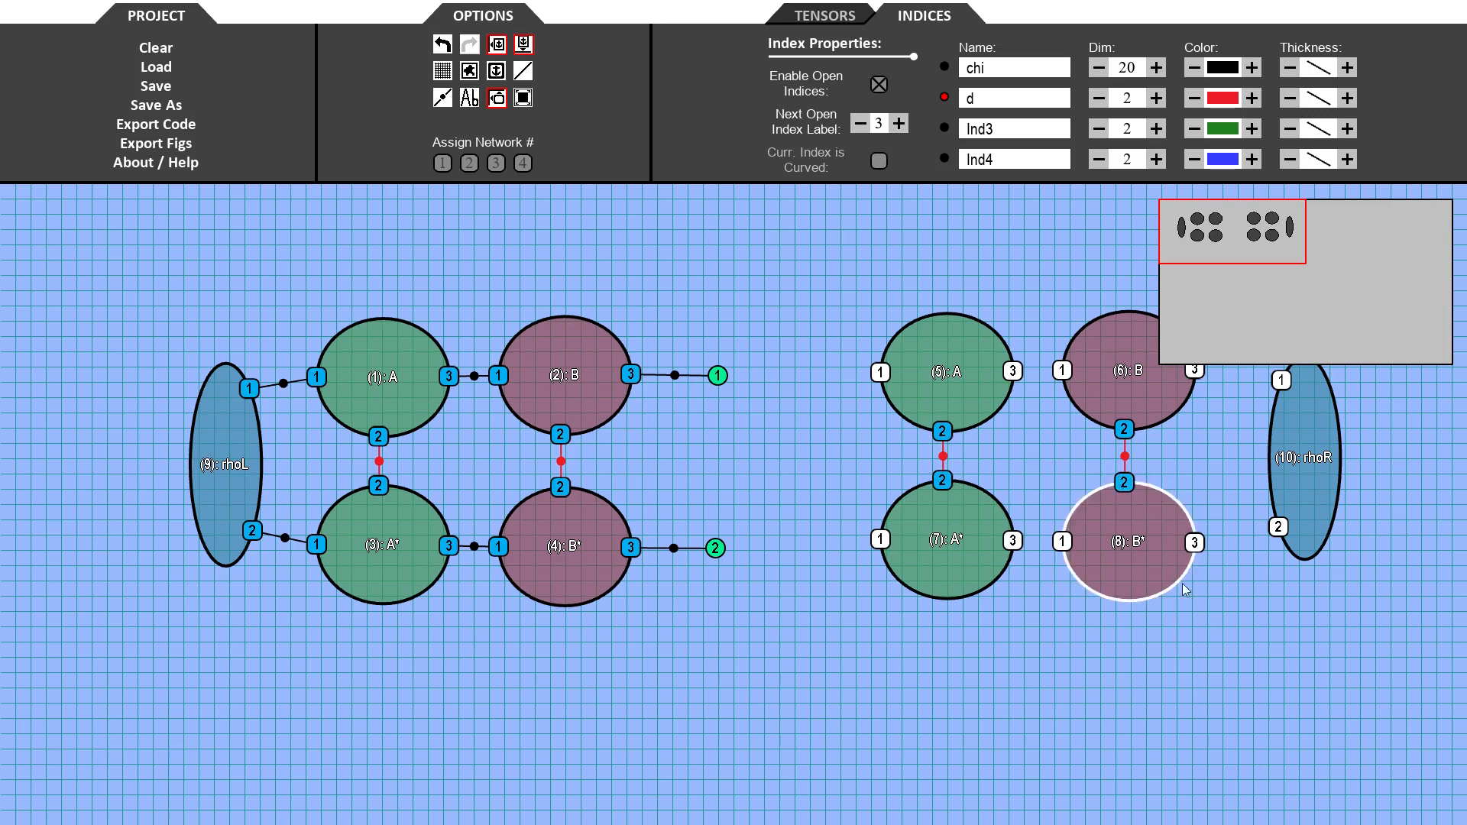
- Connect the right group with chi indices: rhoR to B and B*, A to B, A* to B*, and open indices on A and A*
{"action": "left_click_drag", "start_coordinate": [1169, 256], "coordinate": [1191, 256]}
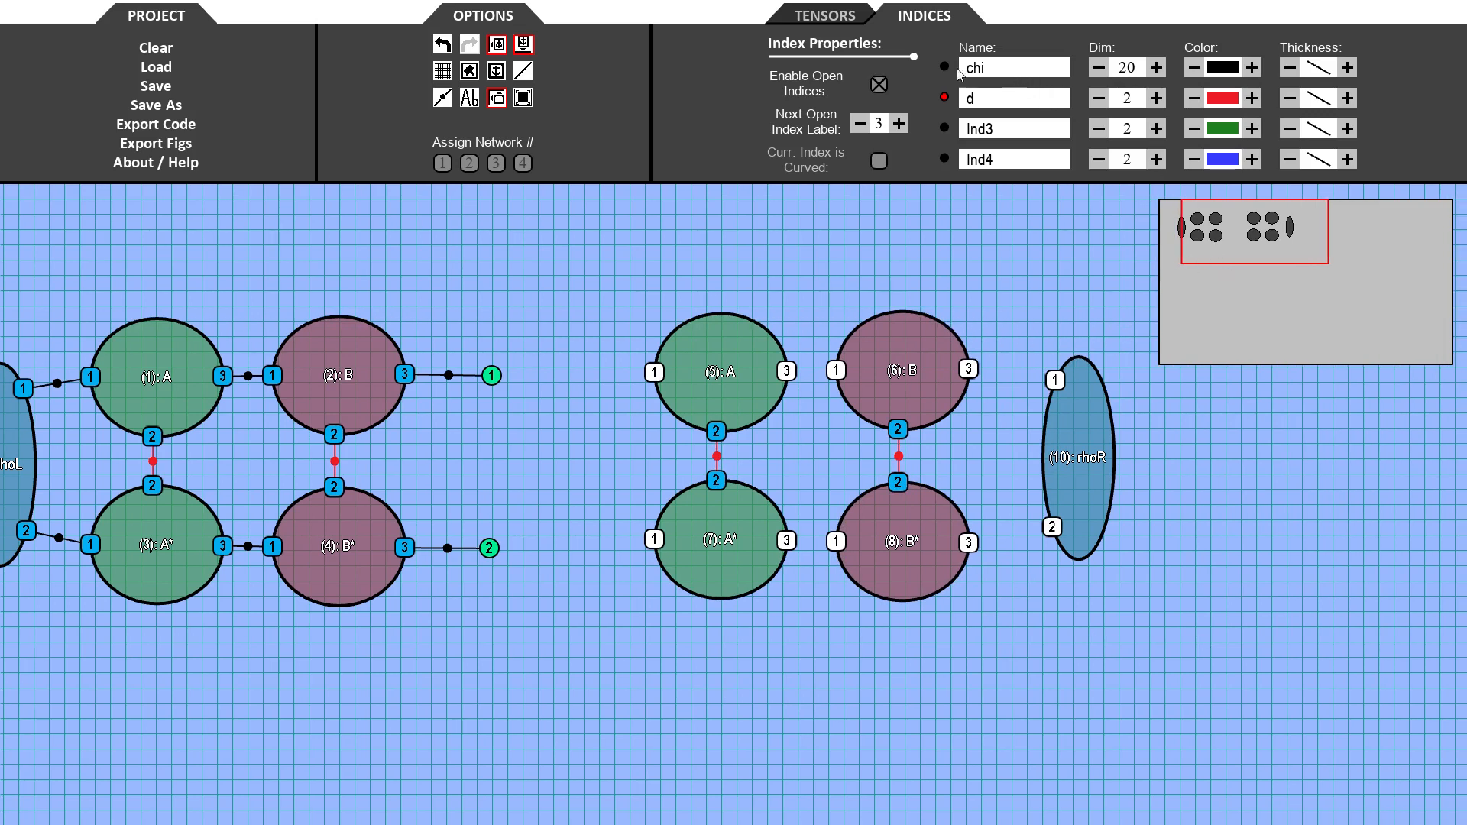
{"action": "left_click_drag", "start_coordinate": [654, 373], "coordinate": [586, 370]}
{"action": "left_click_drag", "start_coordinate": [786, 371], "coordinate": [845, 373]}
{"action": "left_click_drag", "start_coordinate": [968, 369], "coordinate": [1055, 380]}
{"action": "left_click_drag", "start_coordinate": [1052, 527], "coordinate": [968, 542]}
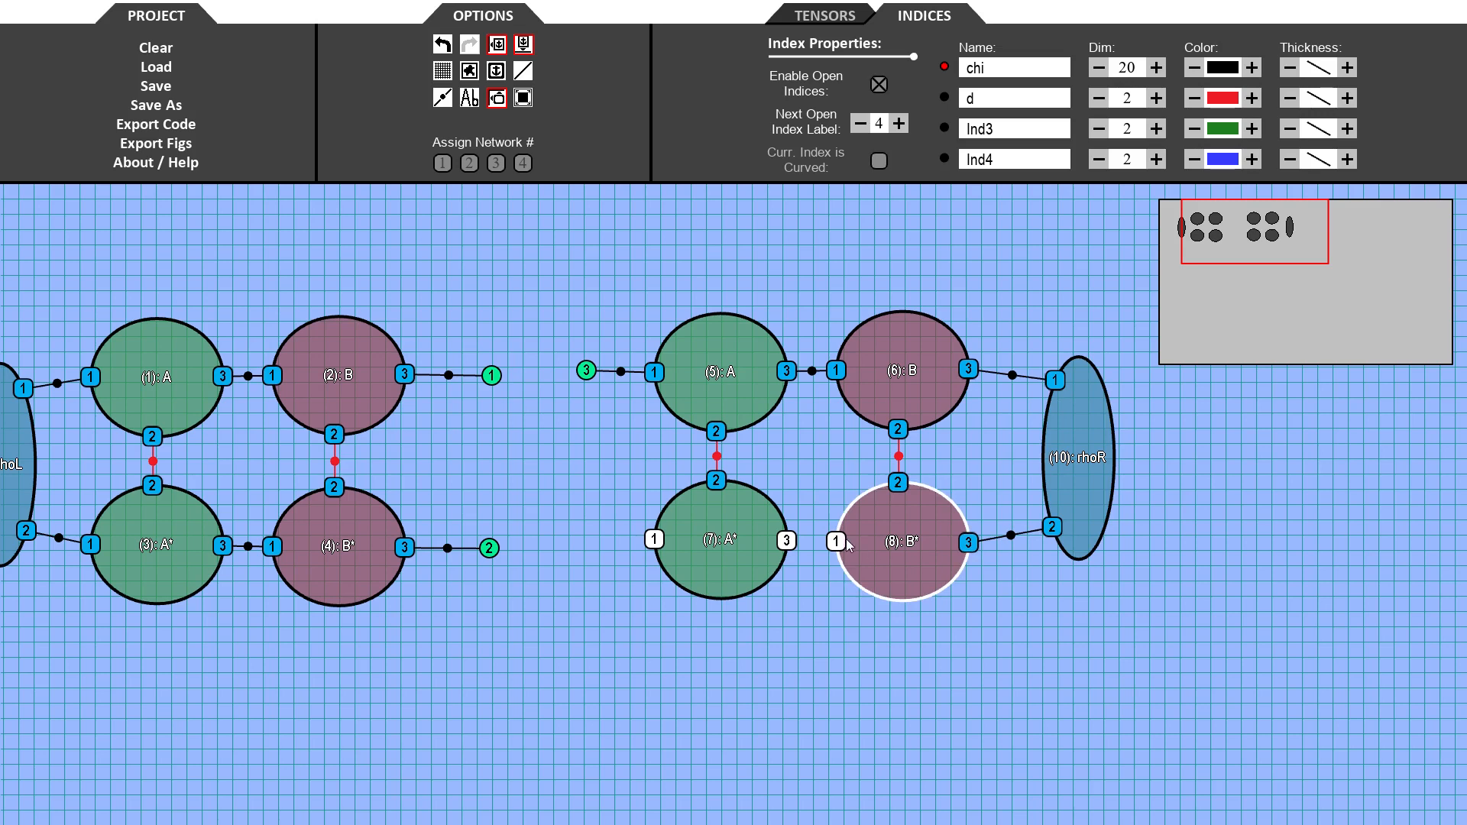
{"action": "left_click_drag", "start_coordinate": [786, 546], "coordinate": [837, 541]}
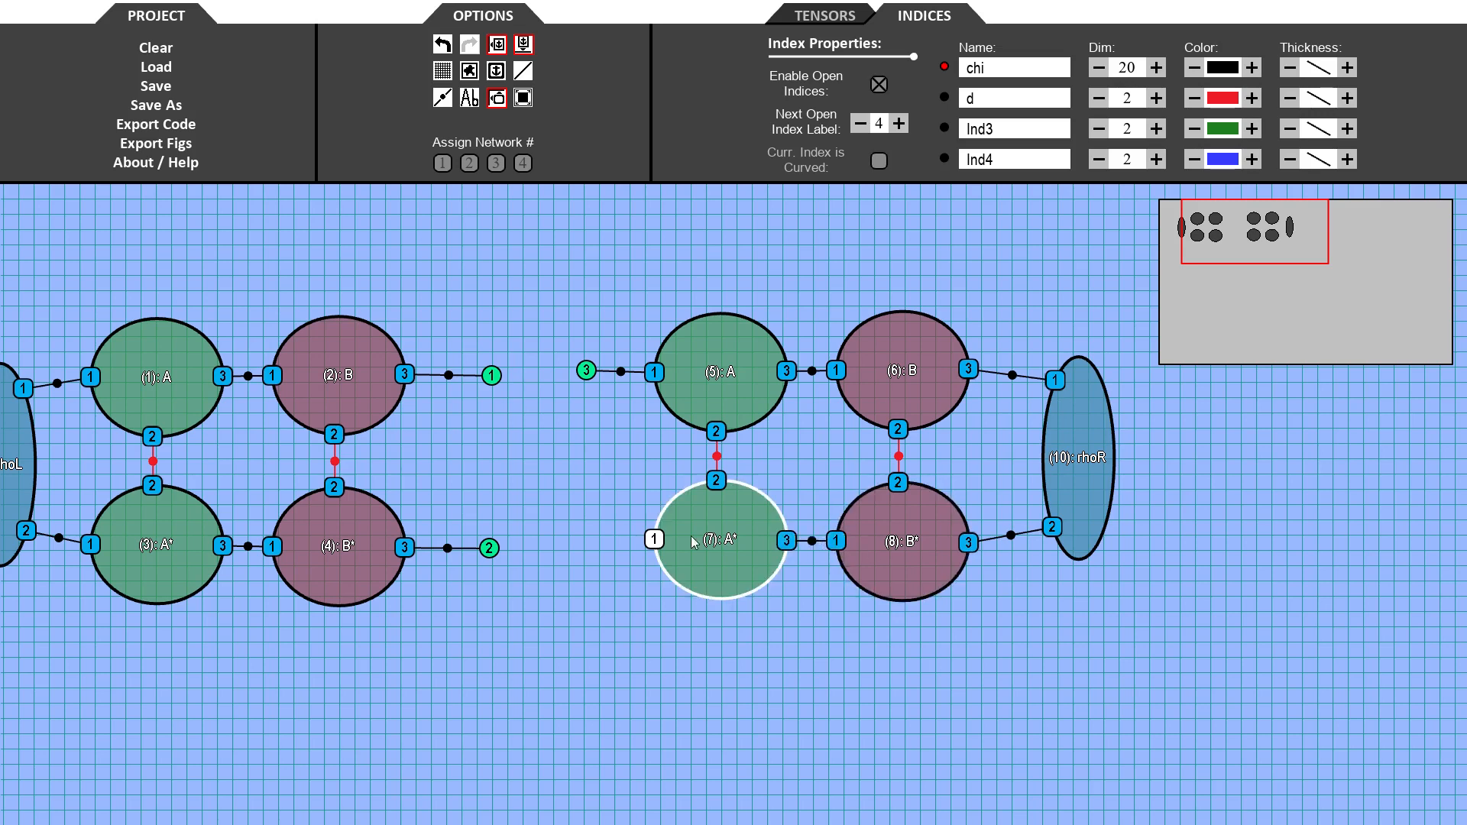
{"action": "left_click_drag", "start_coordinate": [656, 541], "coordinate": [575, 550]}
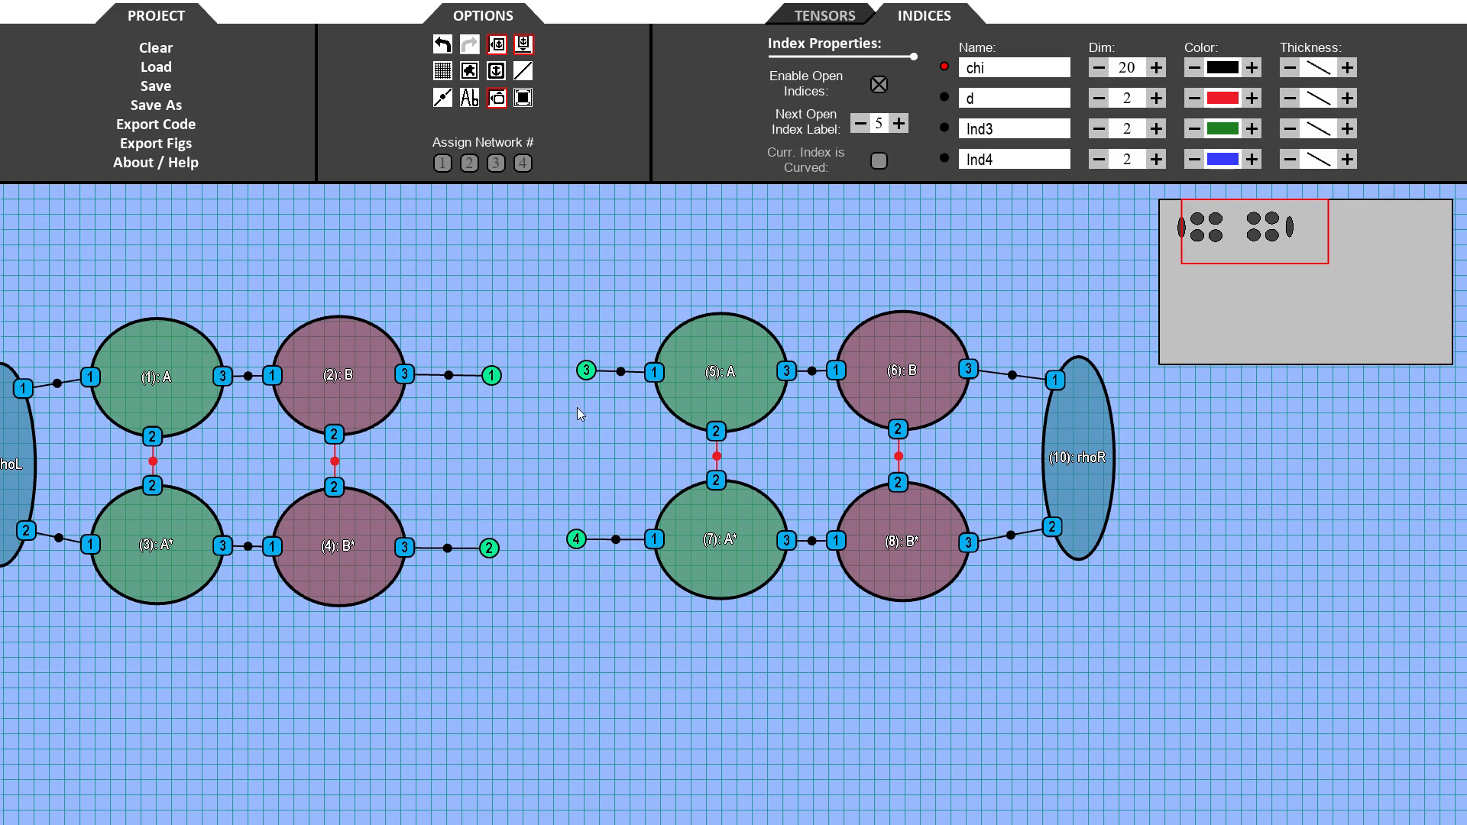
{"action": "left_click", "coordinate": [586, 370]}
{"action": "left_click_drag", "start_coordinate": [580, 597], "coordinate": [667, 613]}
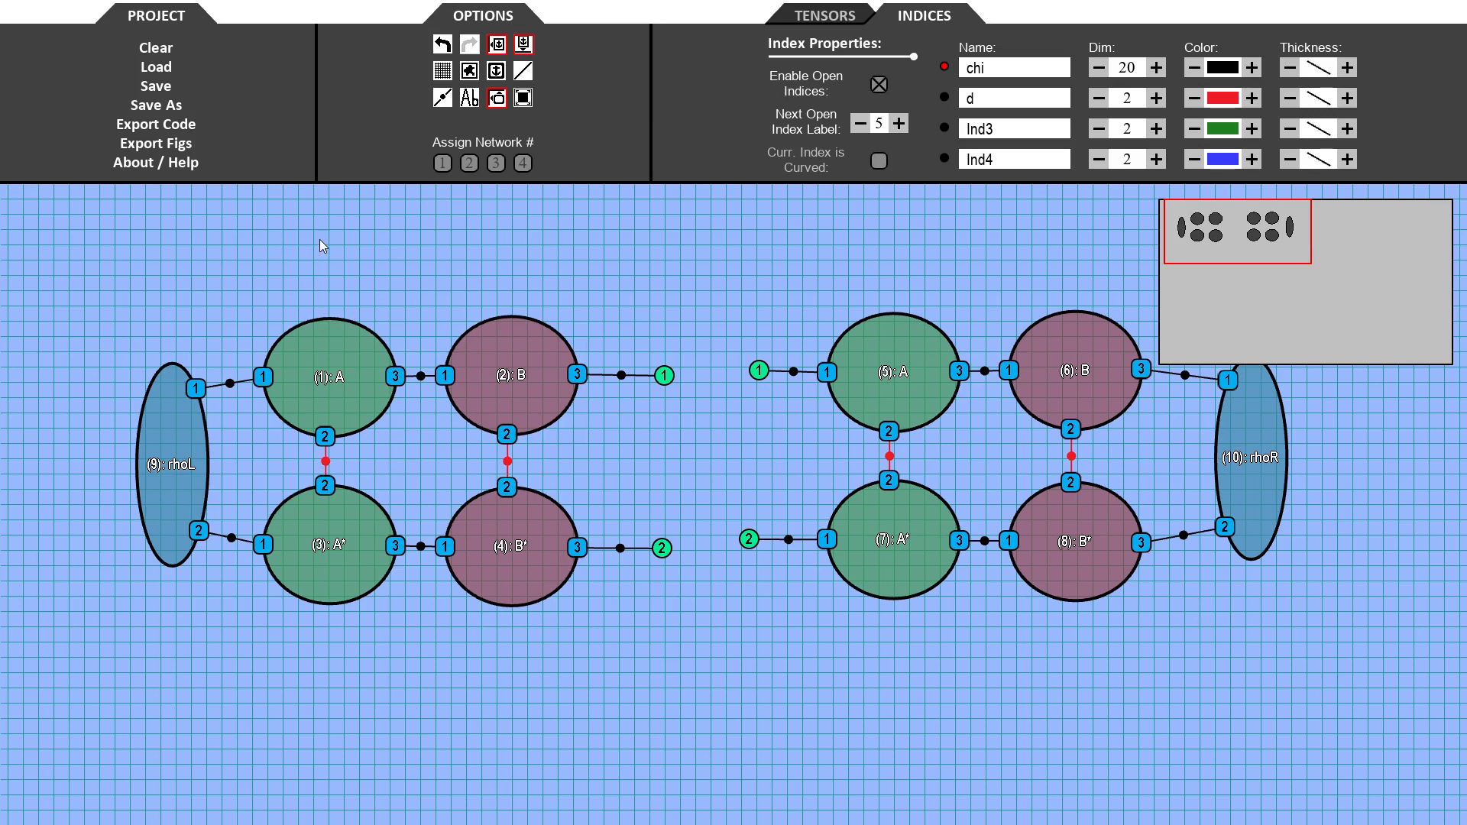
- Assign the left group of tensors to network 1 and the right group to network 2
{"action": "left_click_drag", "start_coordinate": [114, 246], "coordinate": [721, 652]}
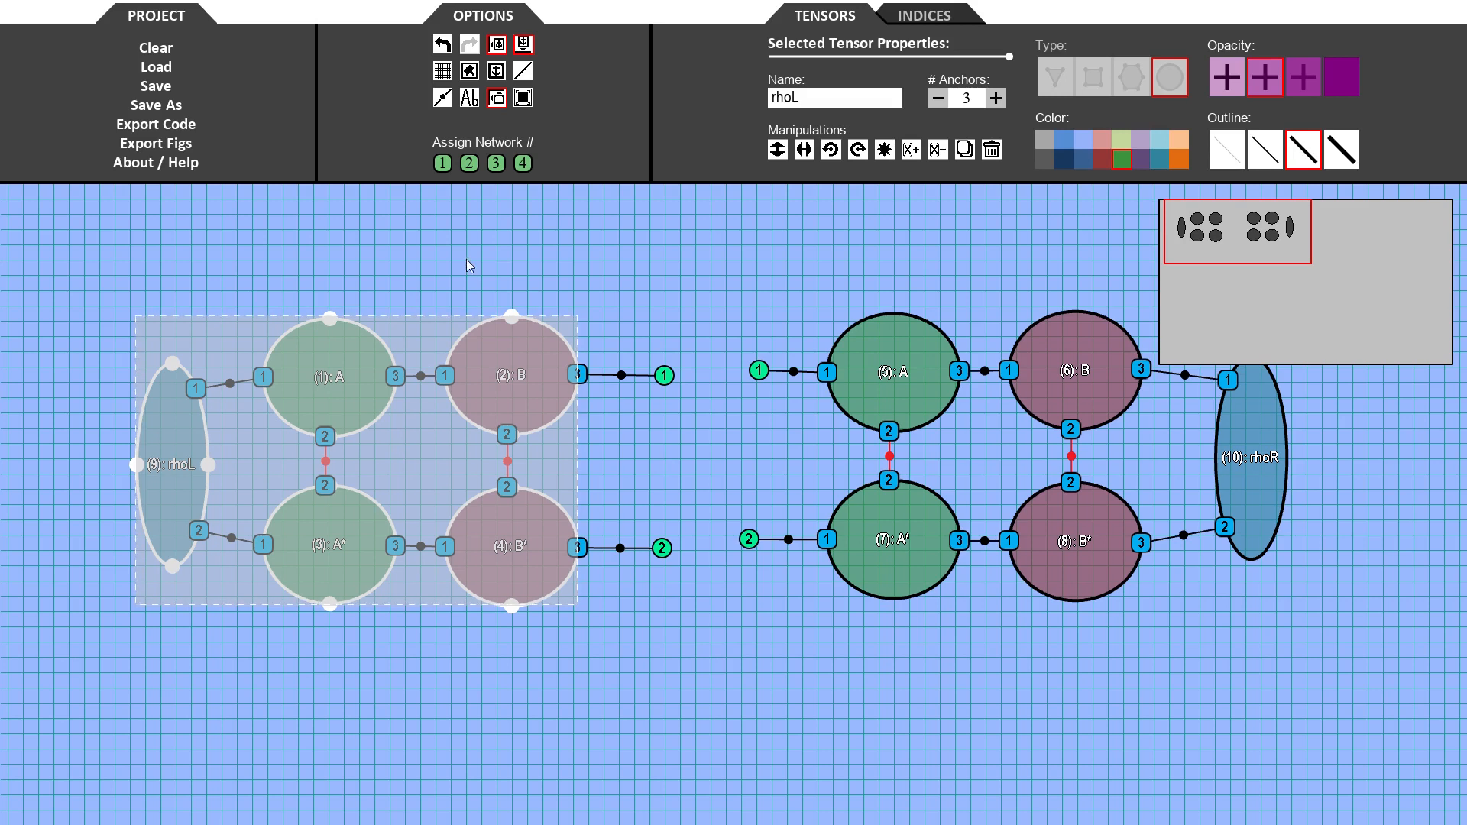
{"action": "left_click", "coordinate": [442, 163]}
{"action": "left_click", "coordinate": [443, 305]}
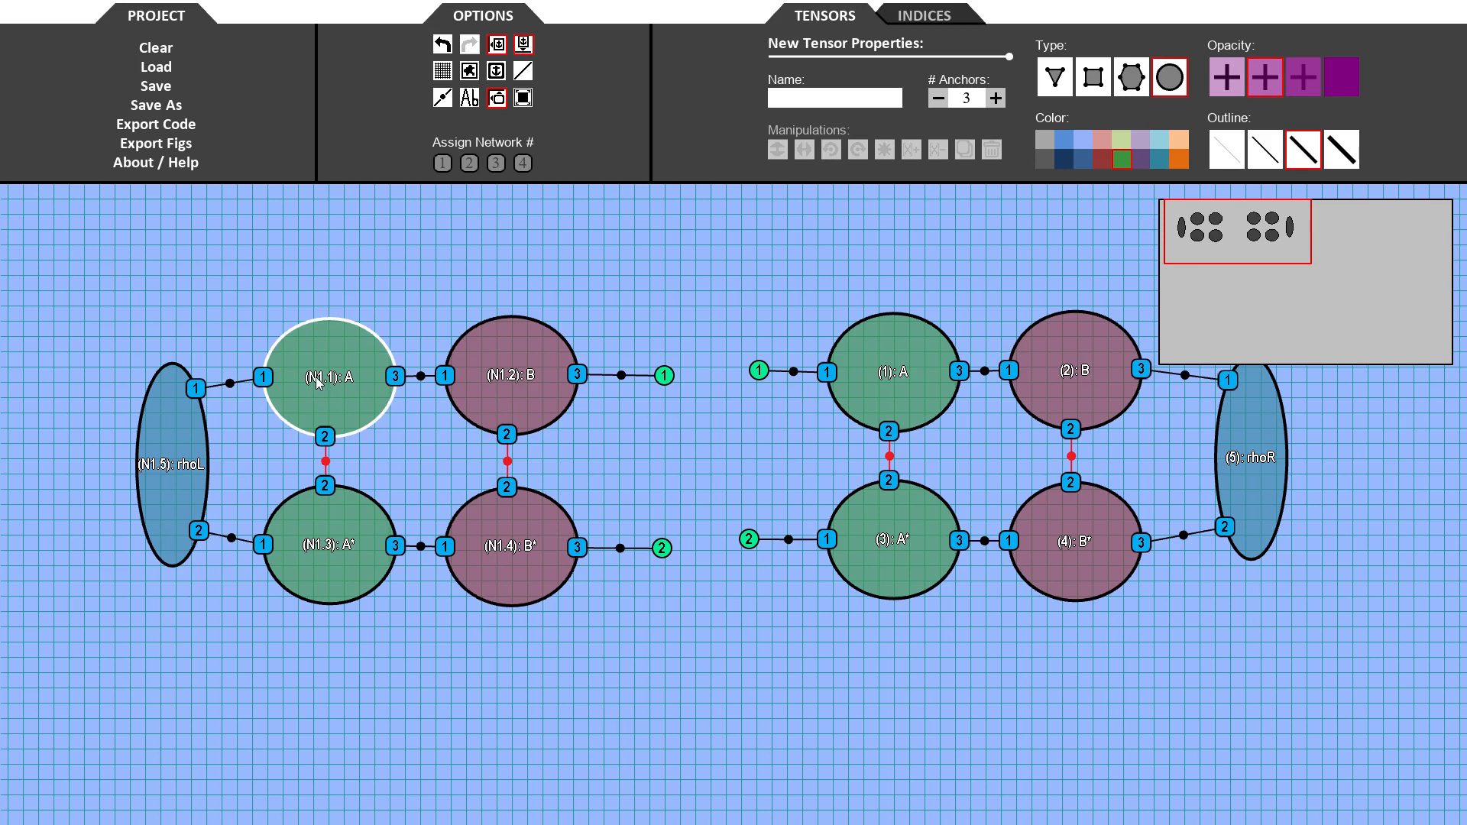
{"action": "left_click_drag", "start_coordinate": [716, 259], "coordinate": [1357, 649]}
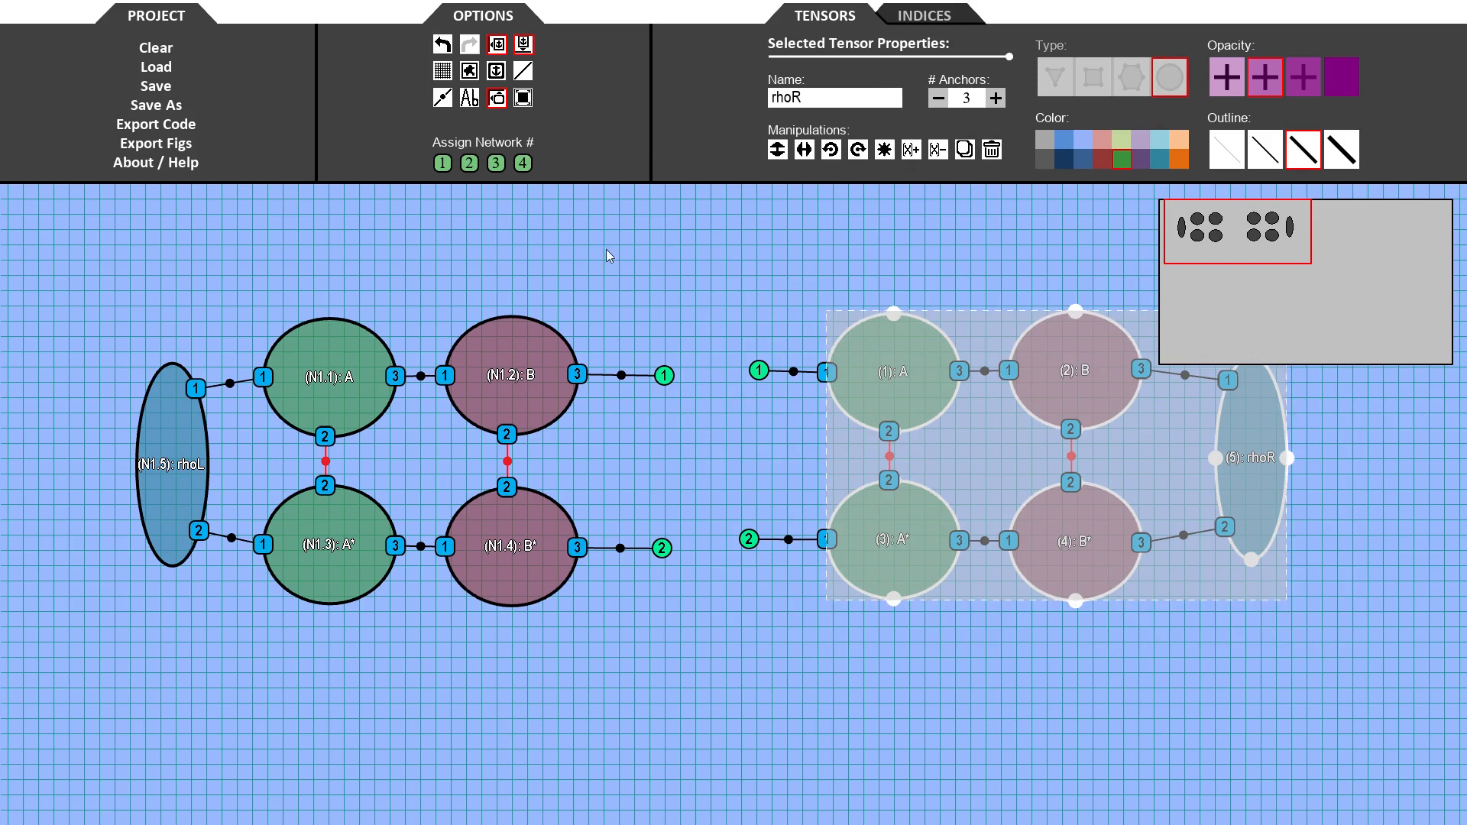
{"action": "left_click", "coordinate": [469, 164]}
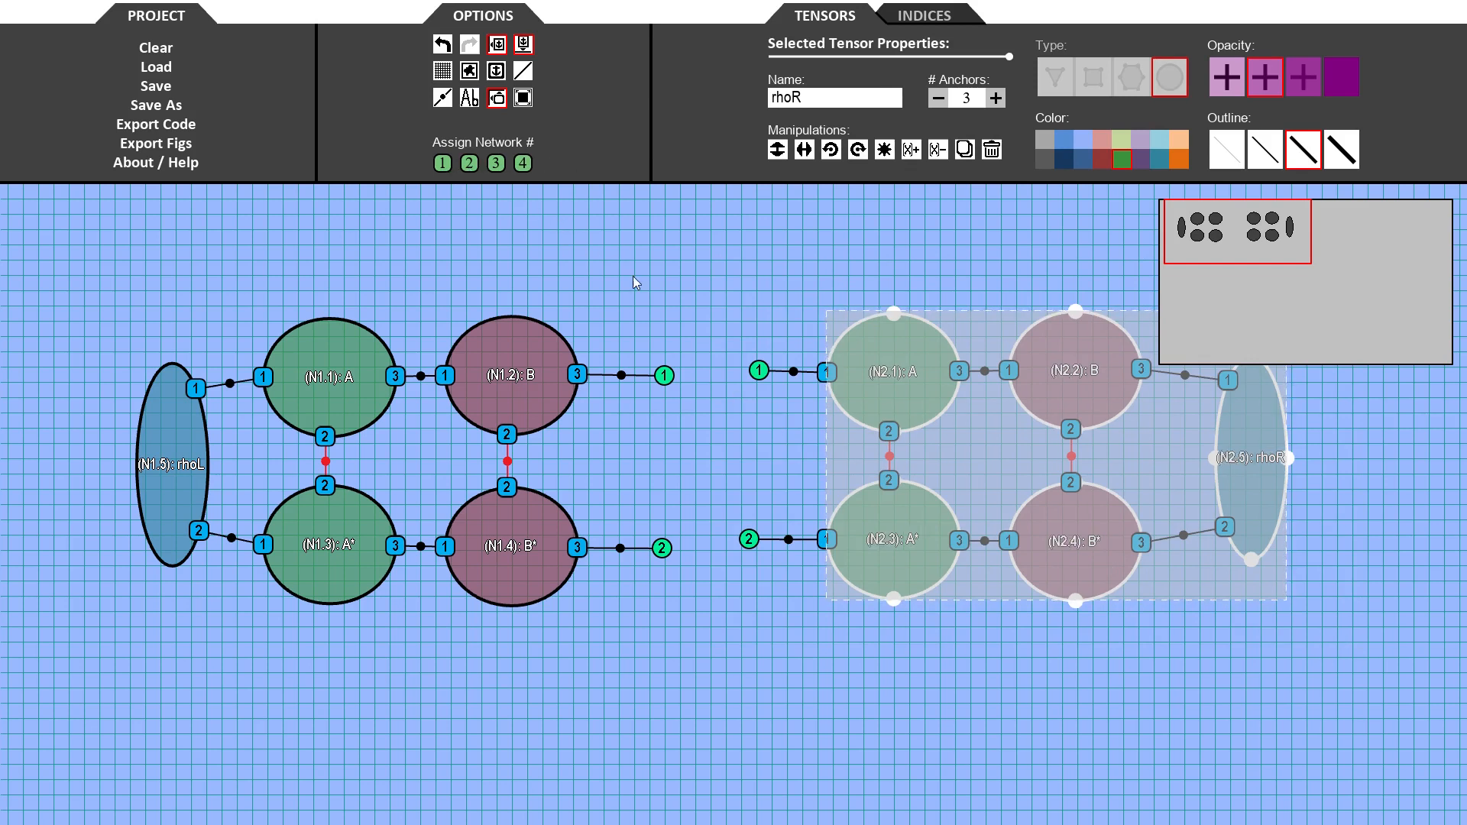
{"action": "left_click", "coordinate": [719, 327]}
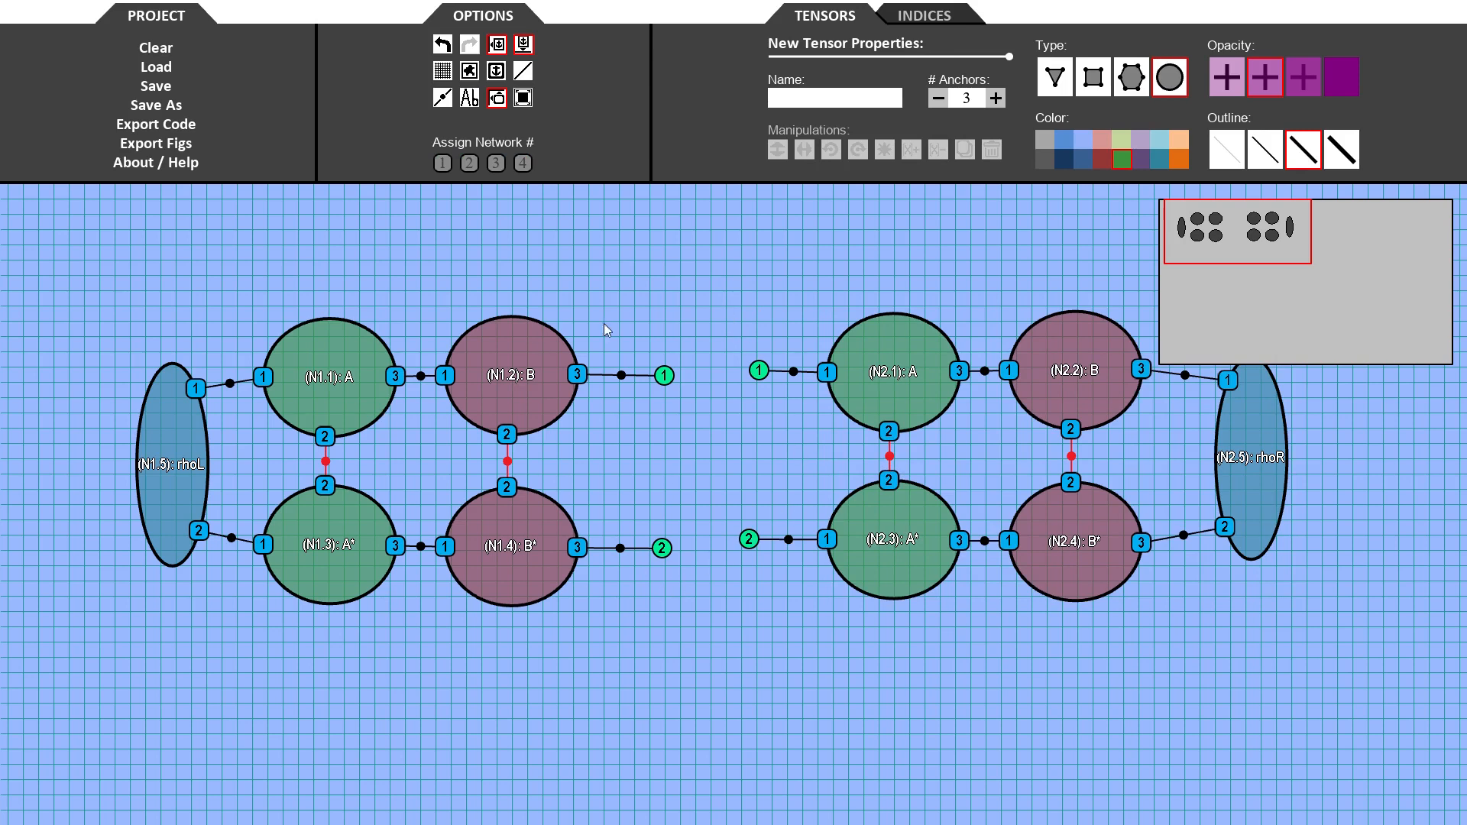
- Compile the networks and review the contraction results, switching between the MATLAB, Python and Julia code options
{"action": "left_click", "coordinate": [189, 128]}
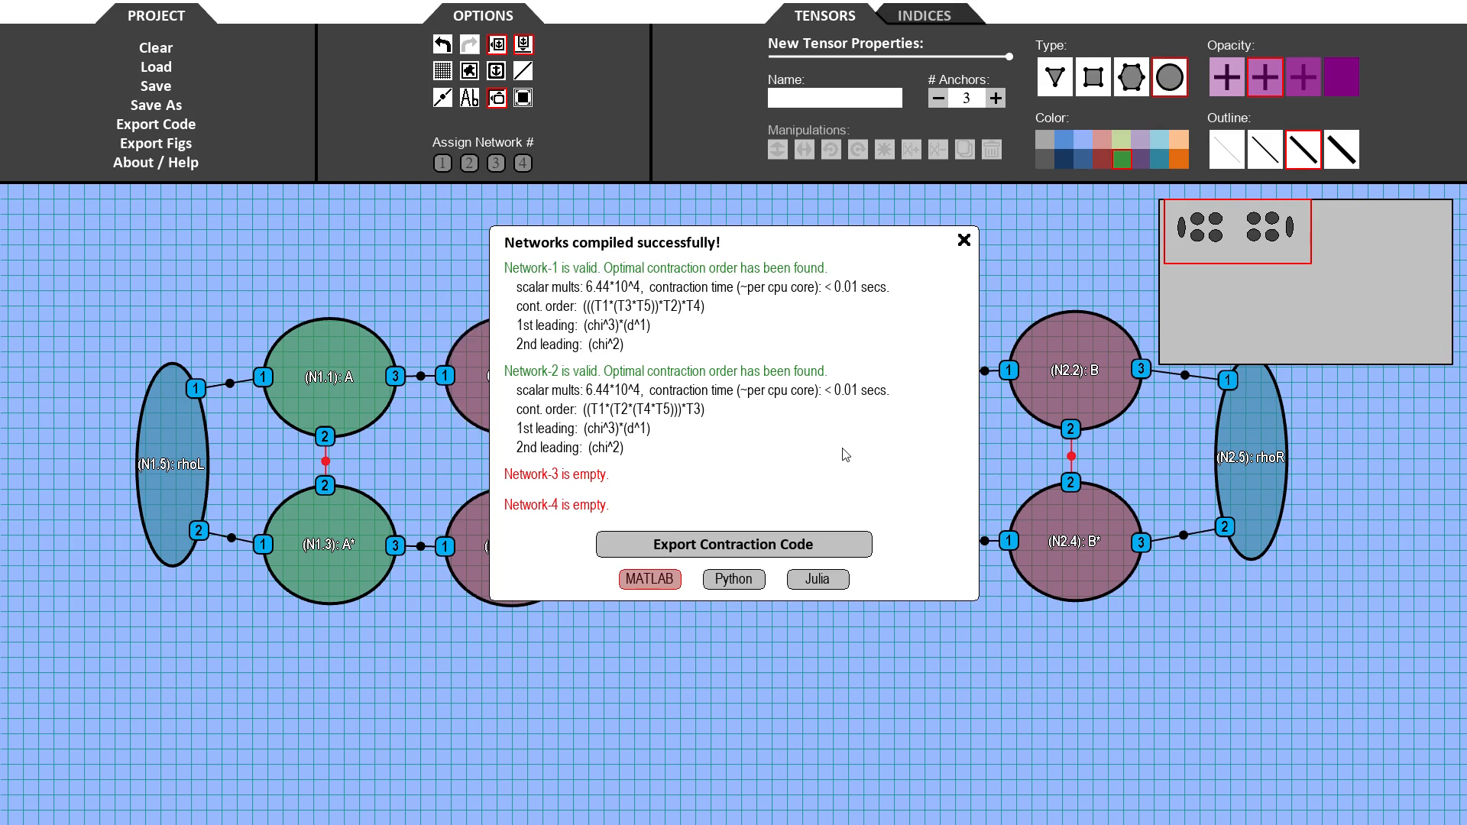
{"action": "left_click", "coordinate": [743, 585]}
{"action": "left_click", "coordinate": [797, 586]}
{"action": "left_click", "coordinate": [659, 582]}
{"action": "left_click", "coordinate": [964, 239]}
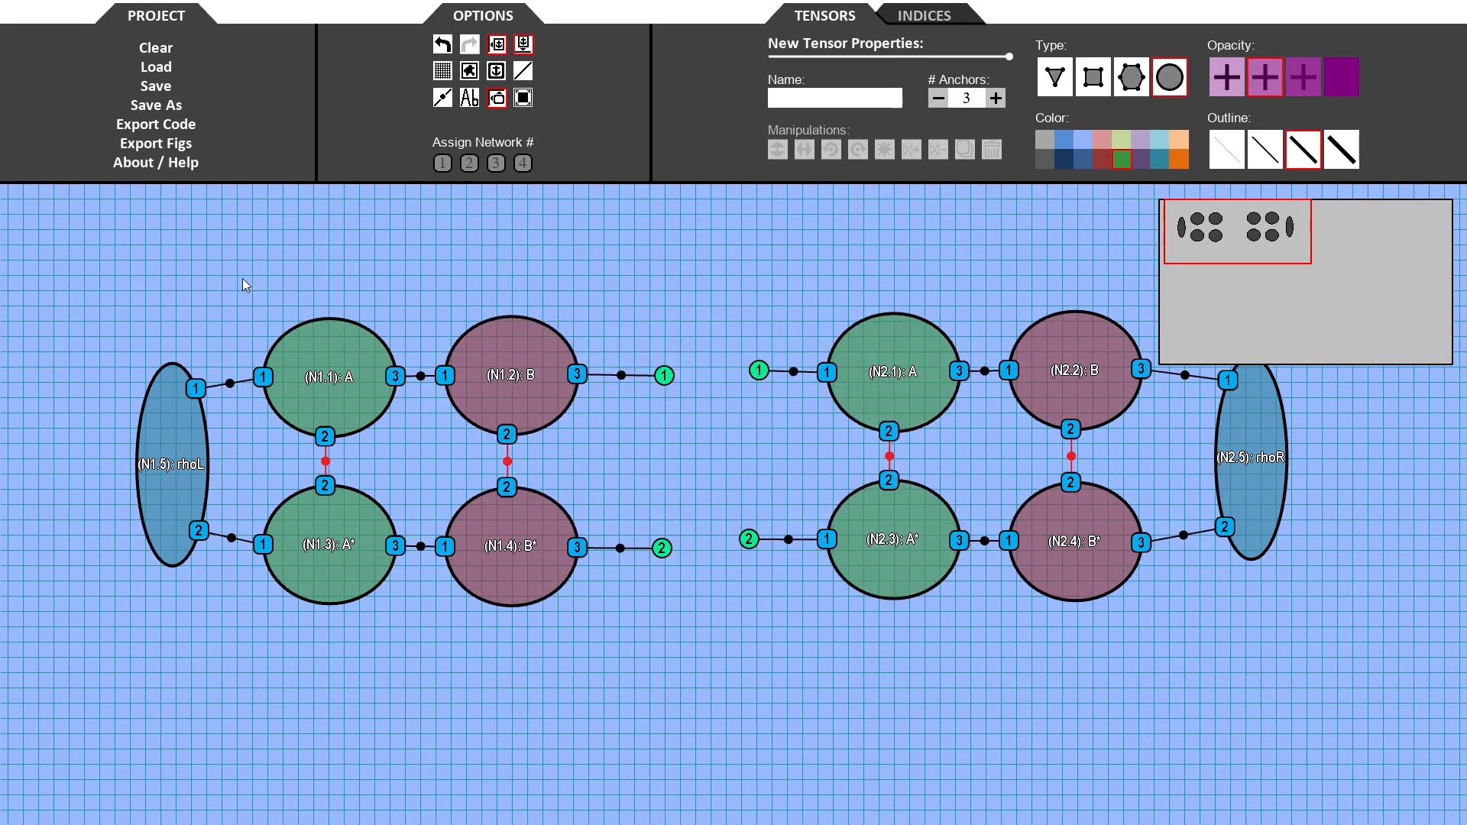
- Select all tensors and indices on the canvas and delete them
{"action": "left_click_drag", "start_coordinate": [93, 248], "coordinate": [1395, 786]}
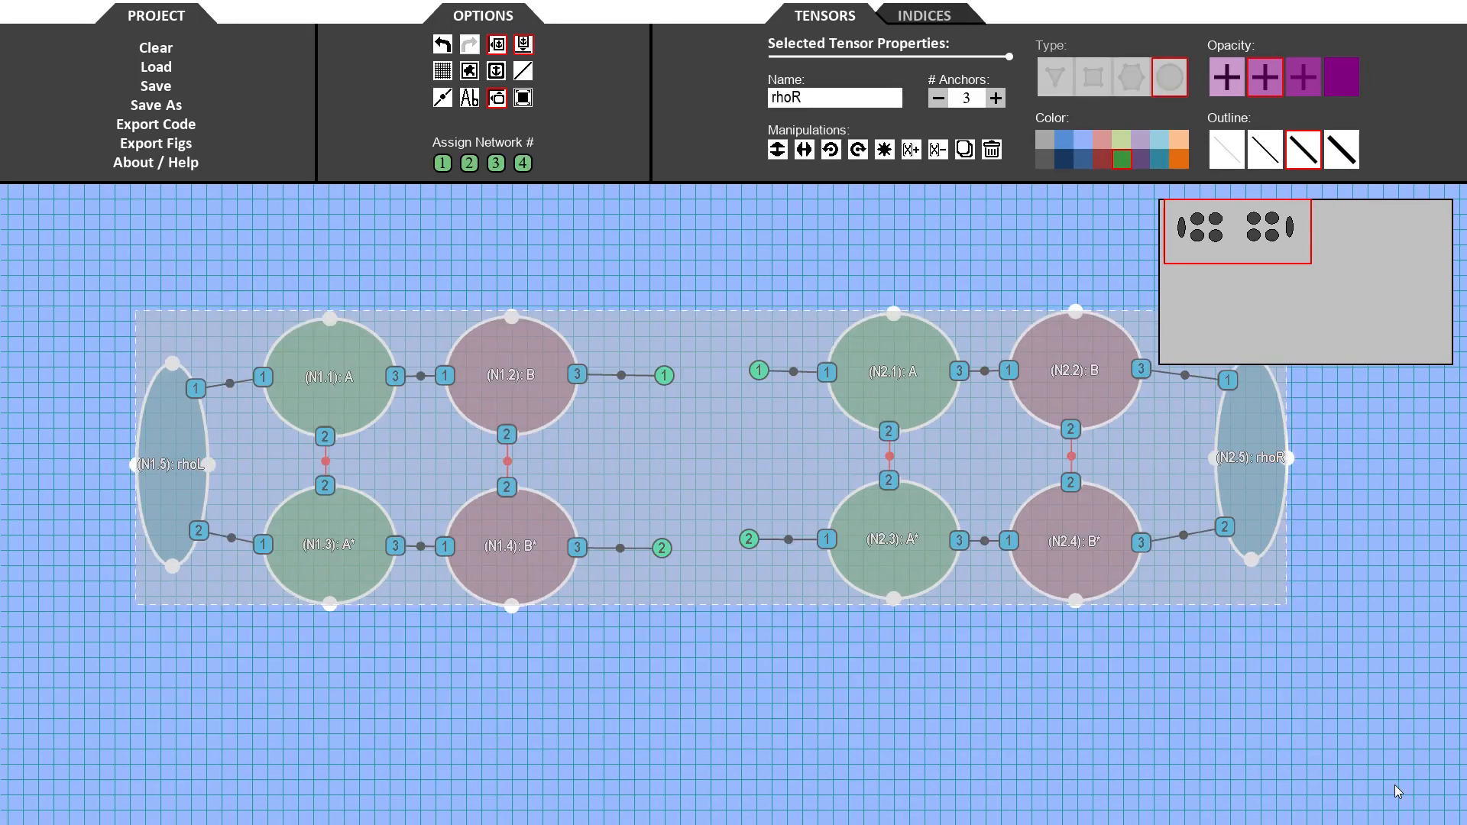
{"action": "key", "text": "Delete"}
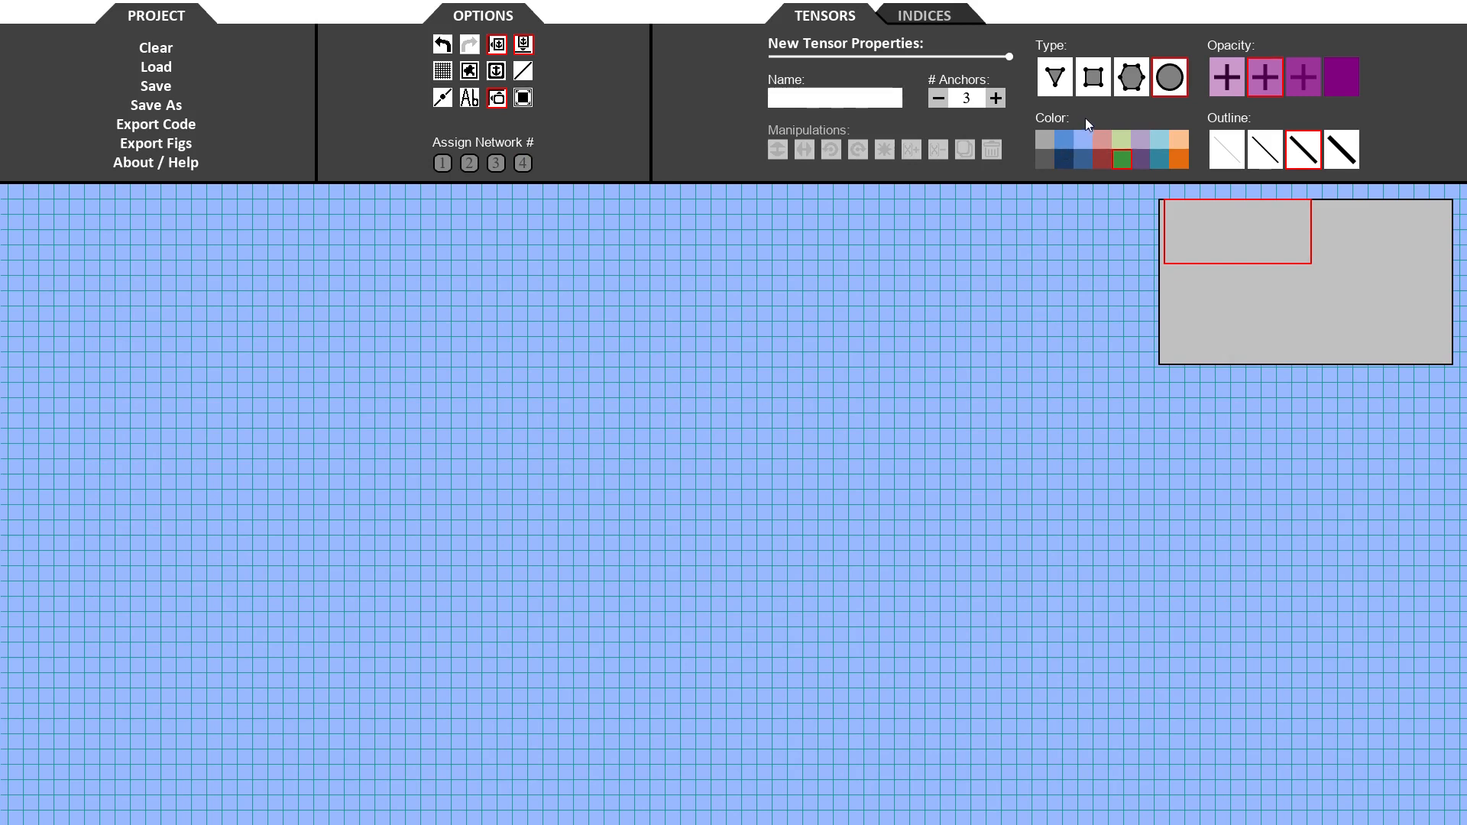
- Create two four-anchor ellipse tensors named U side by side, with their anchors moved to the corners
{"action": "left_click", "coordinate": [998, 99]}
{"action": "left_click_drag", "start_coordinate": [298, 443], "coordinate": [399, 507]}
{"action": "left_click_drag", "start_coordinate": [296, 474], "coordinate": [300, 495]}
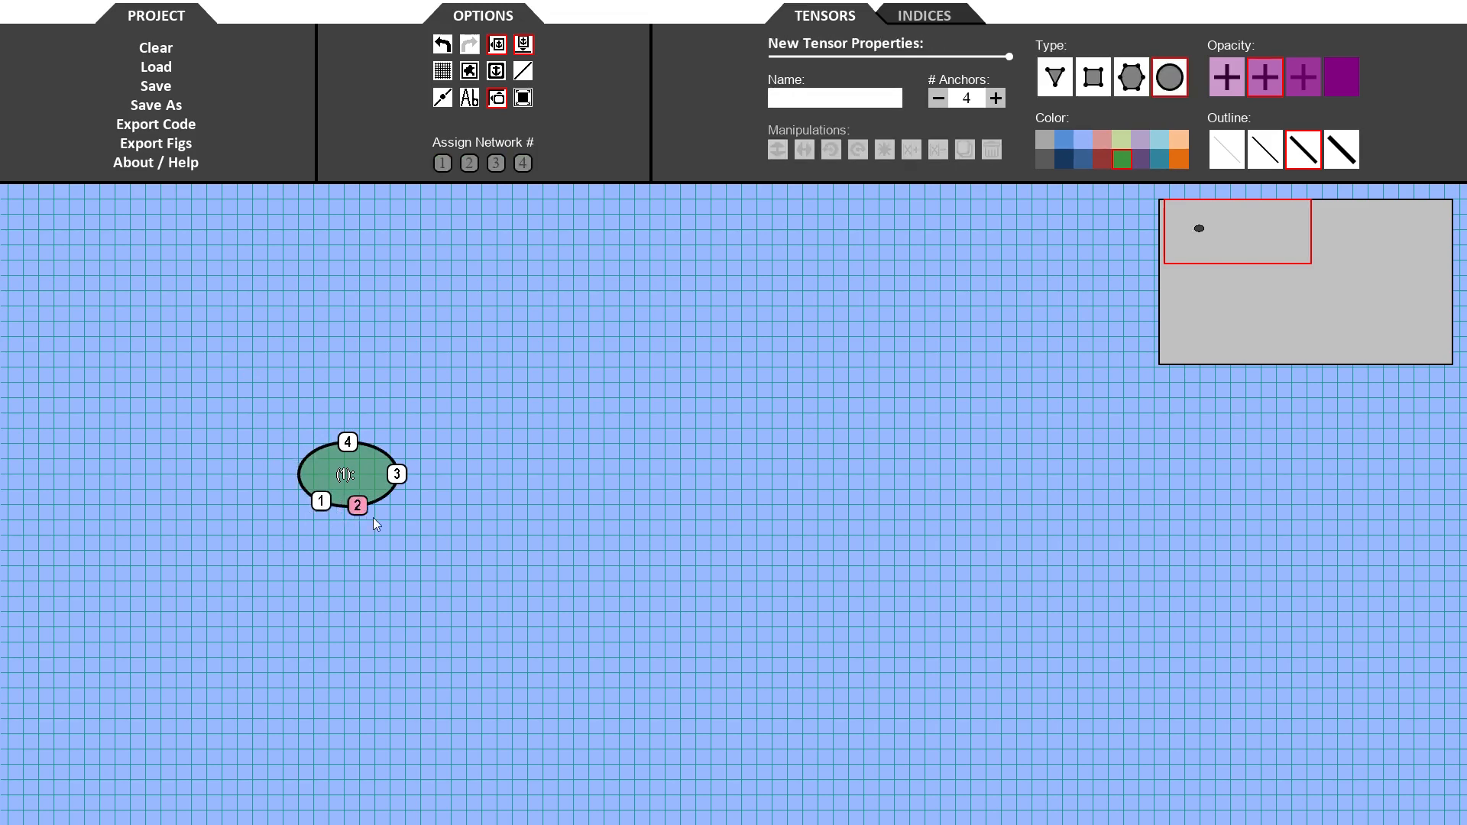
{"action": "left_click_drag", "start_coordinate": [405, 485], "coordinate": [381, 451]}
{"action": "left_click", "coordinate": [786, 98]}
{"action": "type", "text": "U"}
{"action": "key", "text": "Return"}
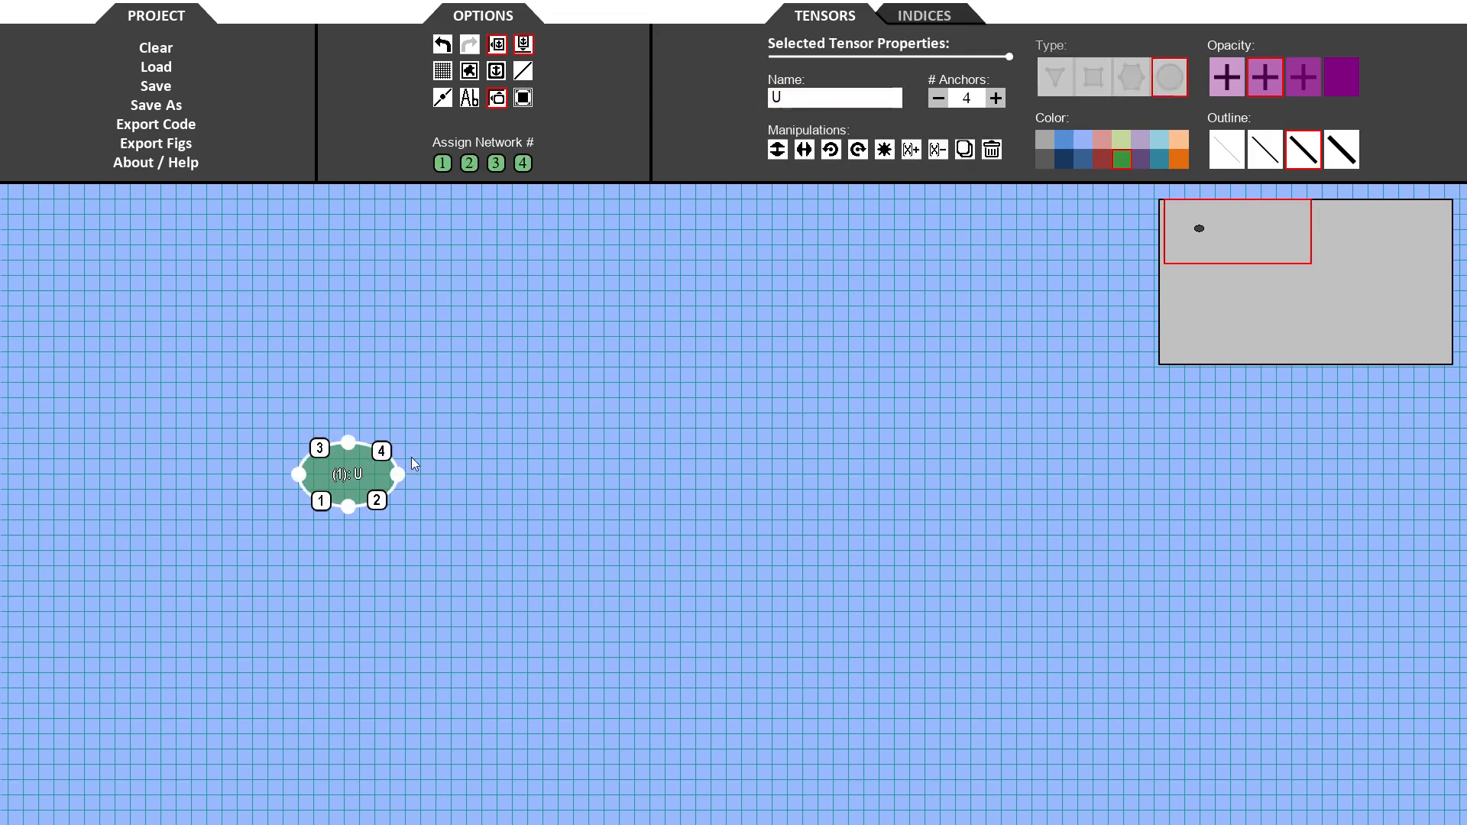
{"action": "left_click", "coordinate": [441, 480]}
{"action": "left_click", "coordinate": [472, 475]}
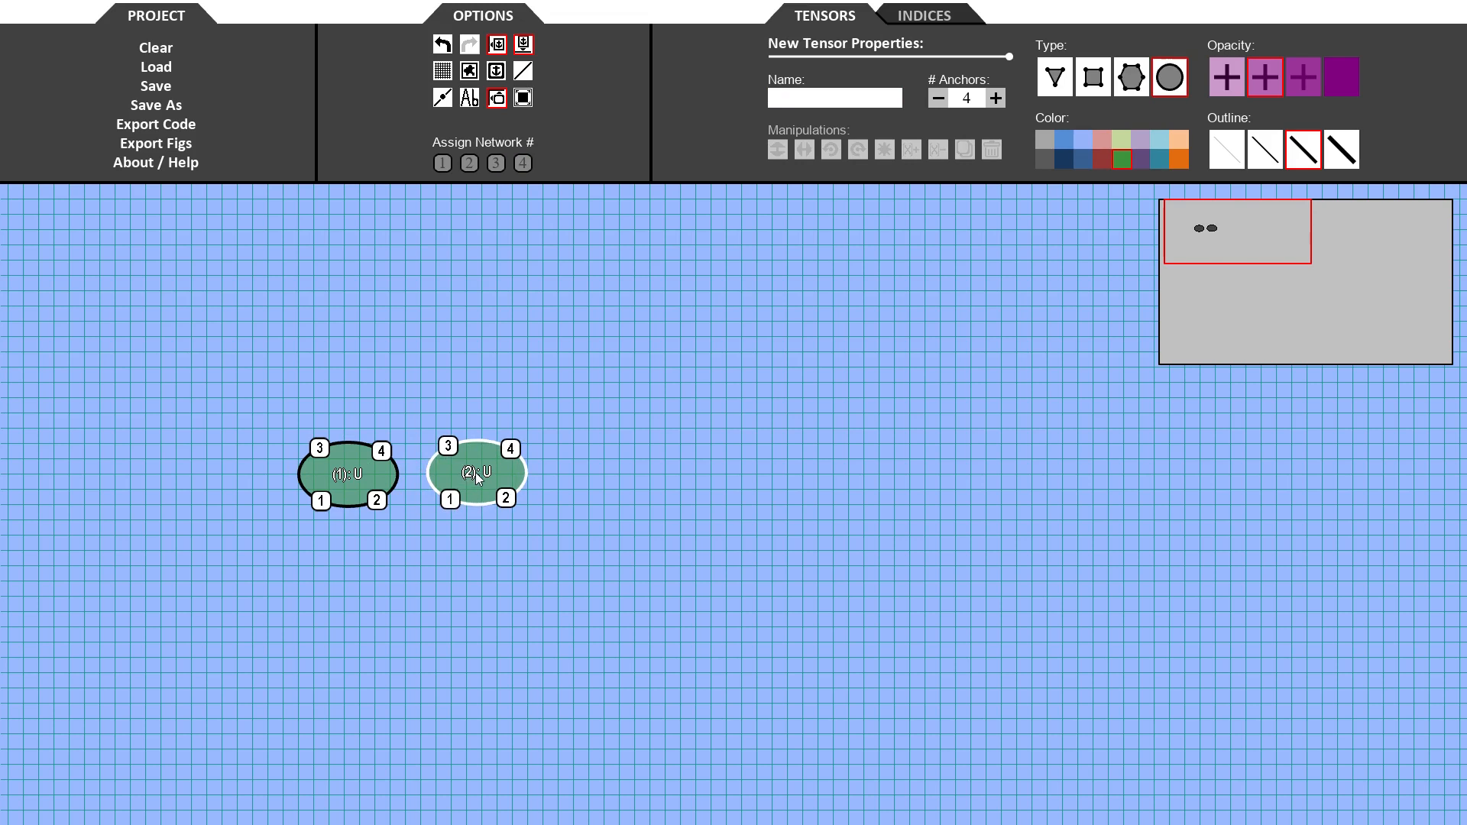
- Place three three-anchor triangle tensors named W in a row above the U tensors
{"action": "left_click", "coordinate": [1049, 81]}
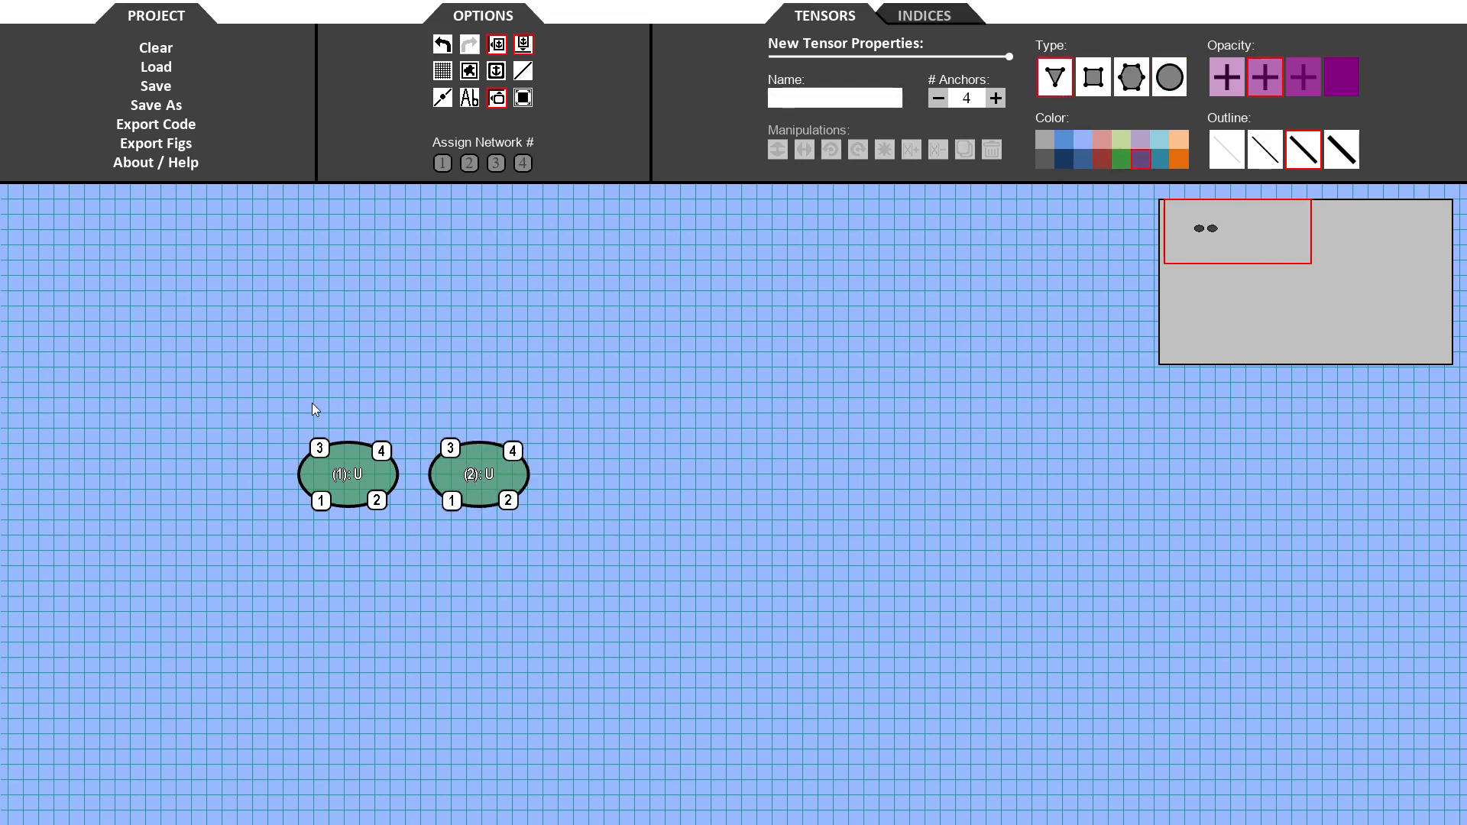
{"action": "left_click", "coordinate": [232, 399]}
{"action": "left_click", "coordinate": [936, 101]}
{"action": "left_click", "coordinate": [862, 100]}
{"action": "type", "text": "W"}
{"action": "left_click", "coordinate": [221, 395]}
{"action": "left_click_drag", "start_coordinate": [267, 397], "coordinate": [569, 374]}
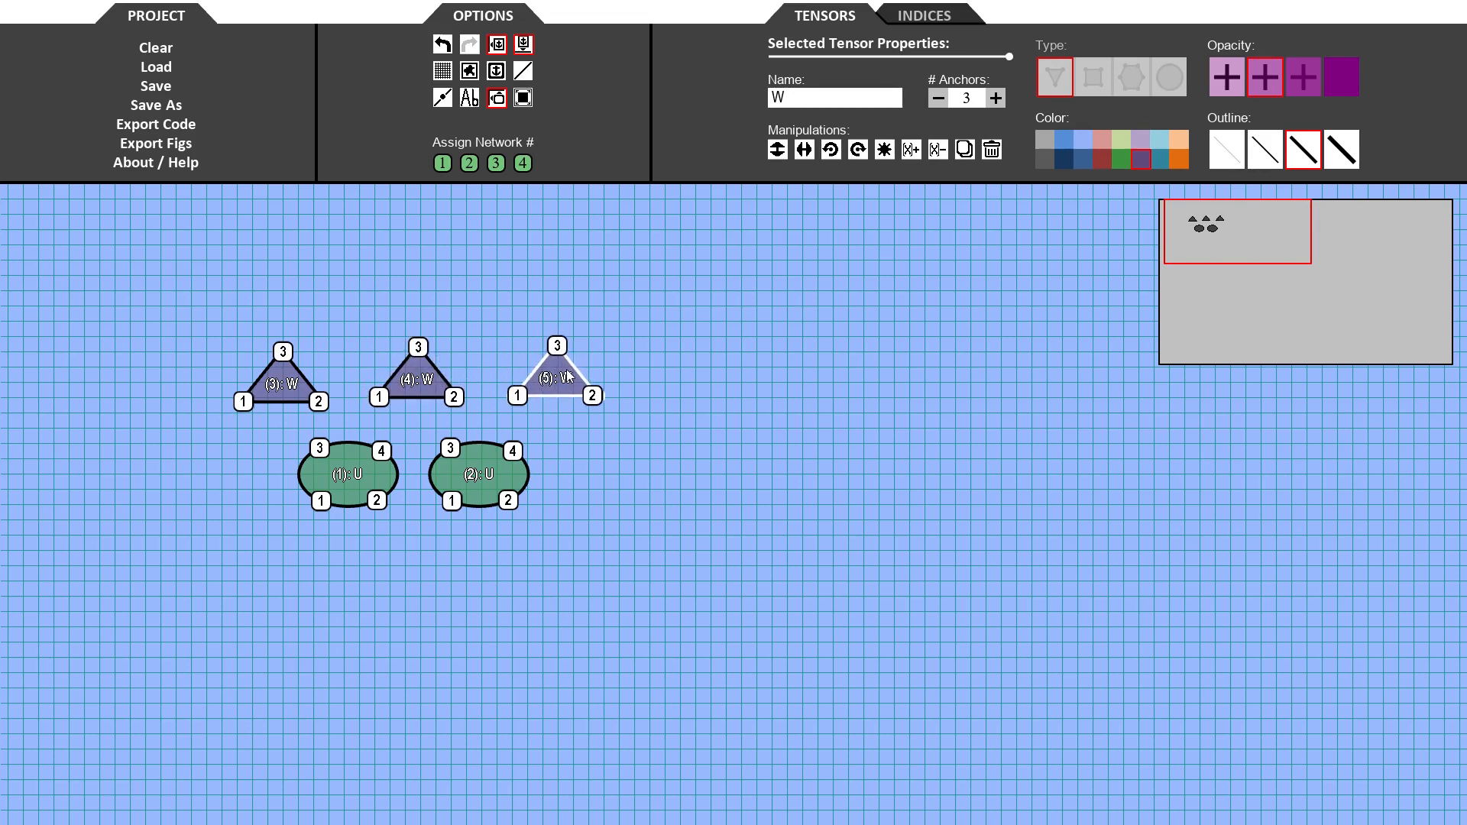
{"action": "left_click", "coordinate": [695, 503]}
- Draw a six-anchor rectangle tensor named h below the U tensors and arrange its anchors along the top and bottom edges
{"action": "left_click", "coordinate": [1104, 83]}
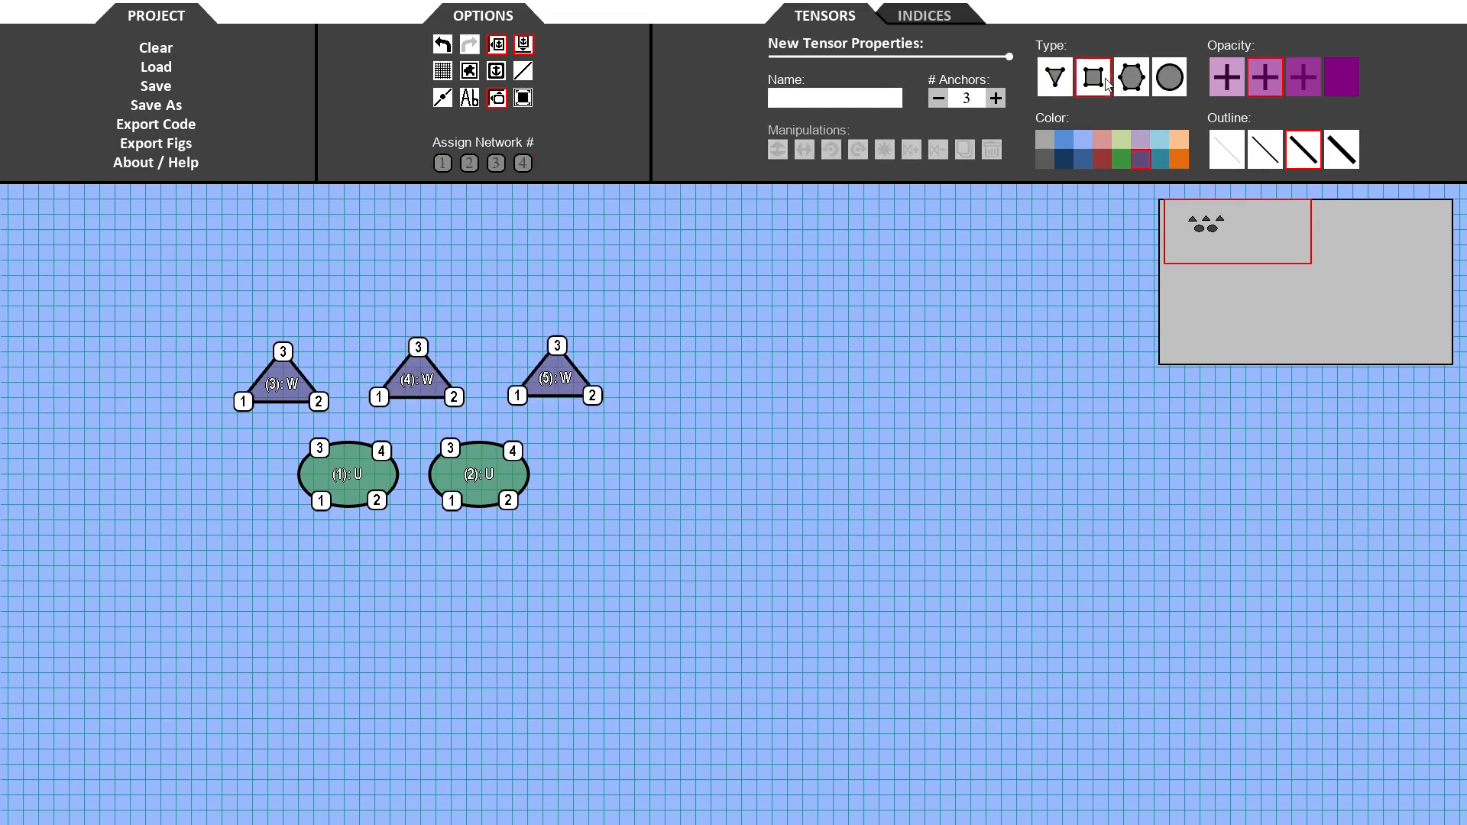
{"action": "left_click_drag", "start_coordinate": [360, 546], "coordinate": [514, 590]}
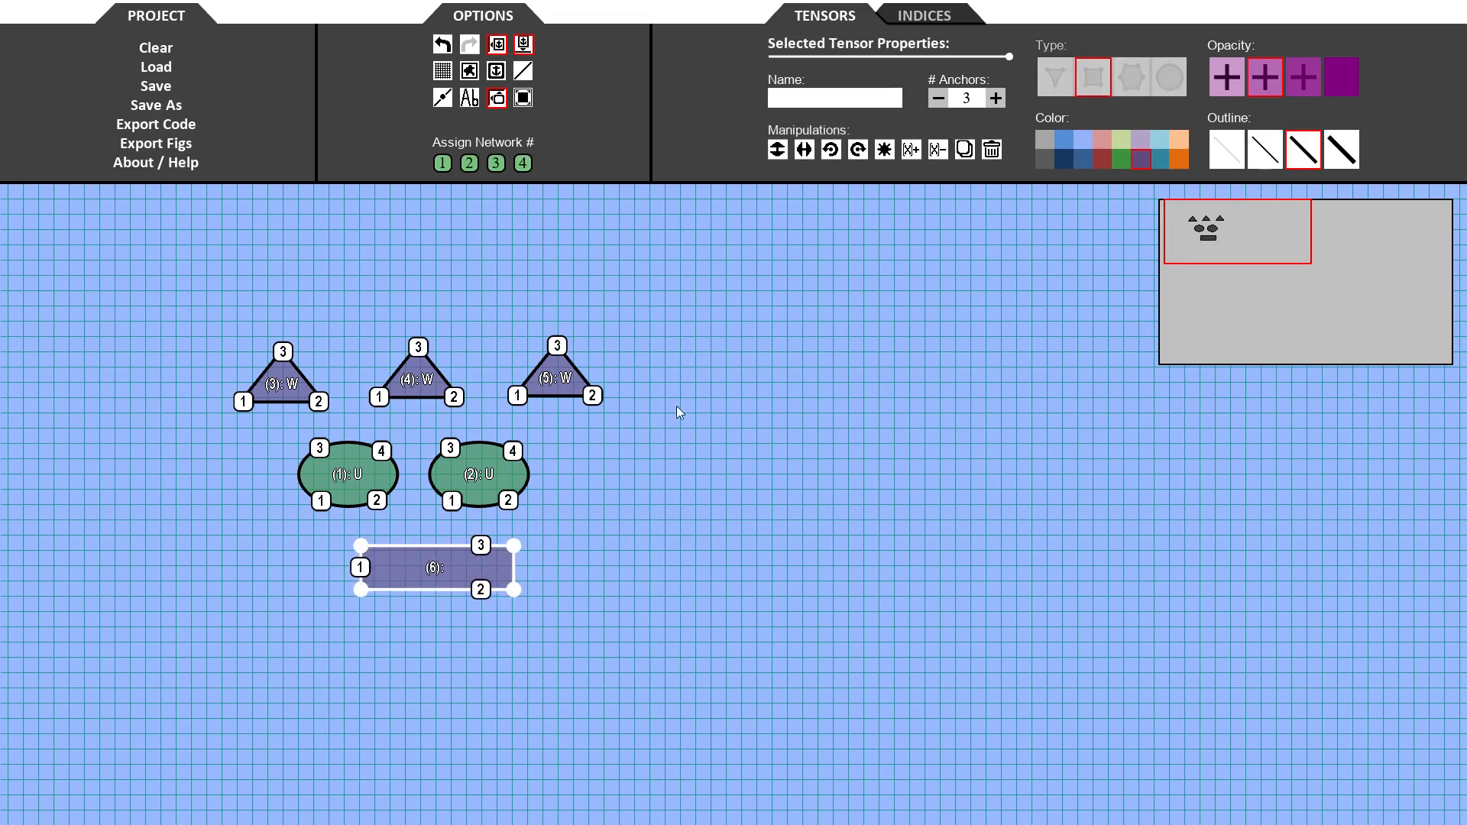
{"action": "left_click", "coordinate": [997, 99]}
{"action": "left_click", "coordinate": [1002, 98]}
{"action": "left_click", "coordinate": [1002, 97]}
{"action": "left_click", "coordinate": [874, 105]}
{"action": "type", "text": "h"}
{"action": "key", "text": "Return"}
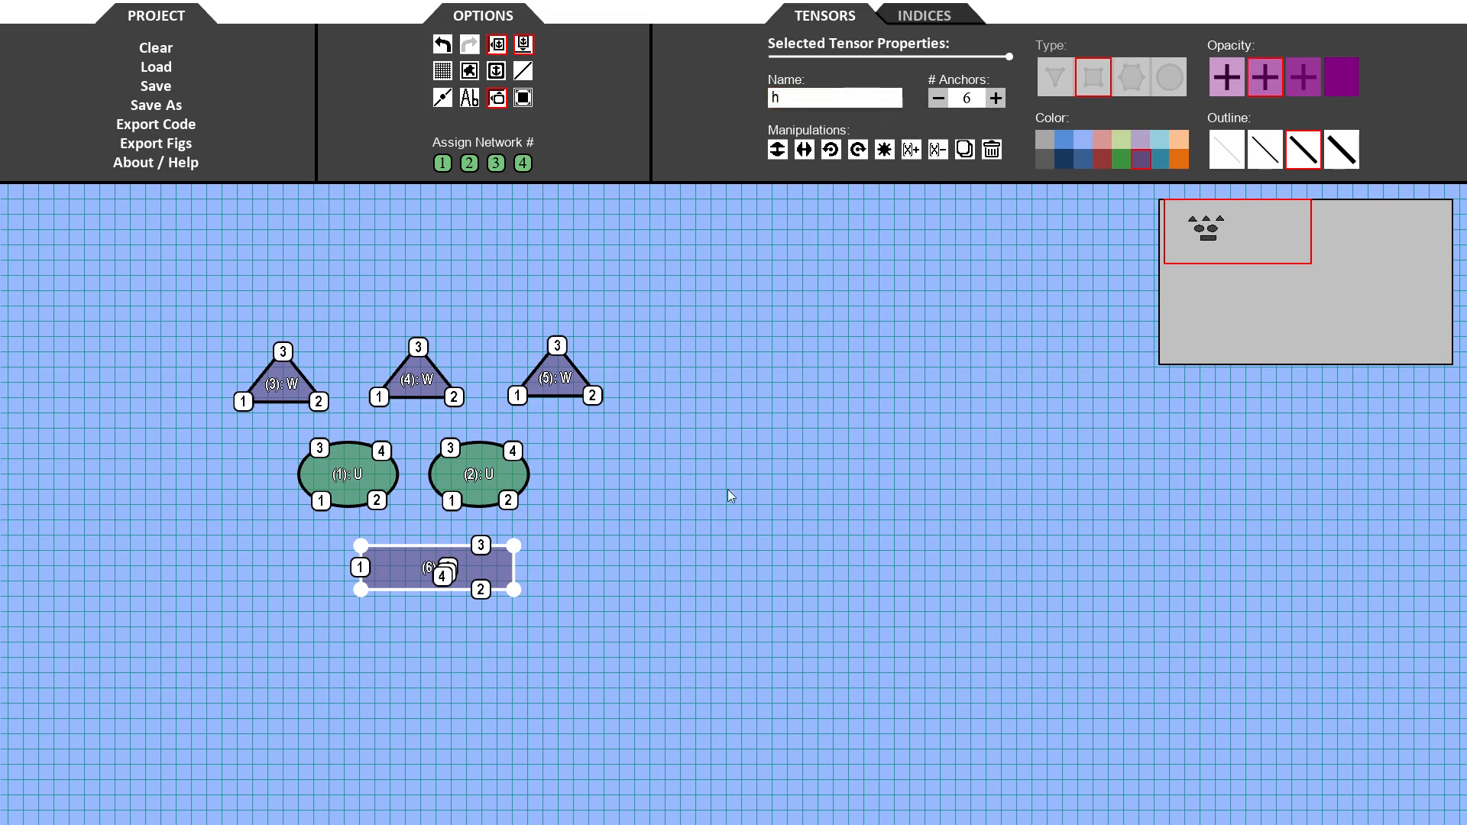
{"action": "mouse_move", "coordinate": [398, 563]}
{"action": "left_mouse_down"}
{"action": "mouse_move", "coordinate": [382, 581]}
{"action": "mouse_move", "coordinate": [396, 587]}
{"action": "left_mouse_up"}
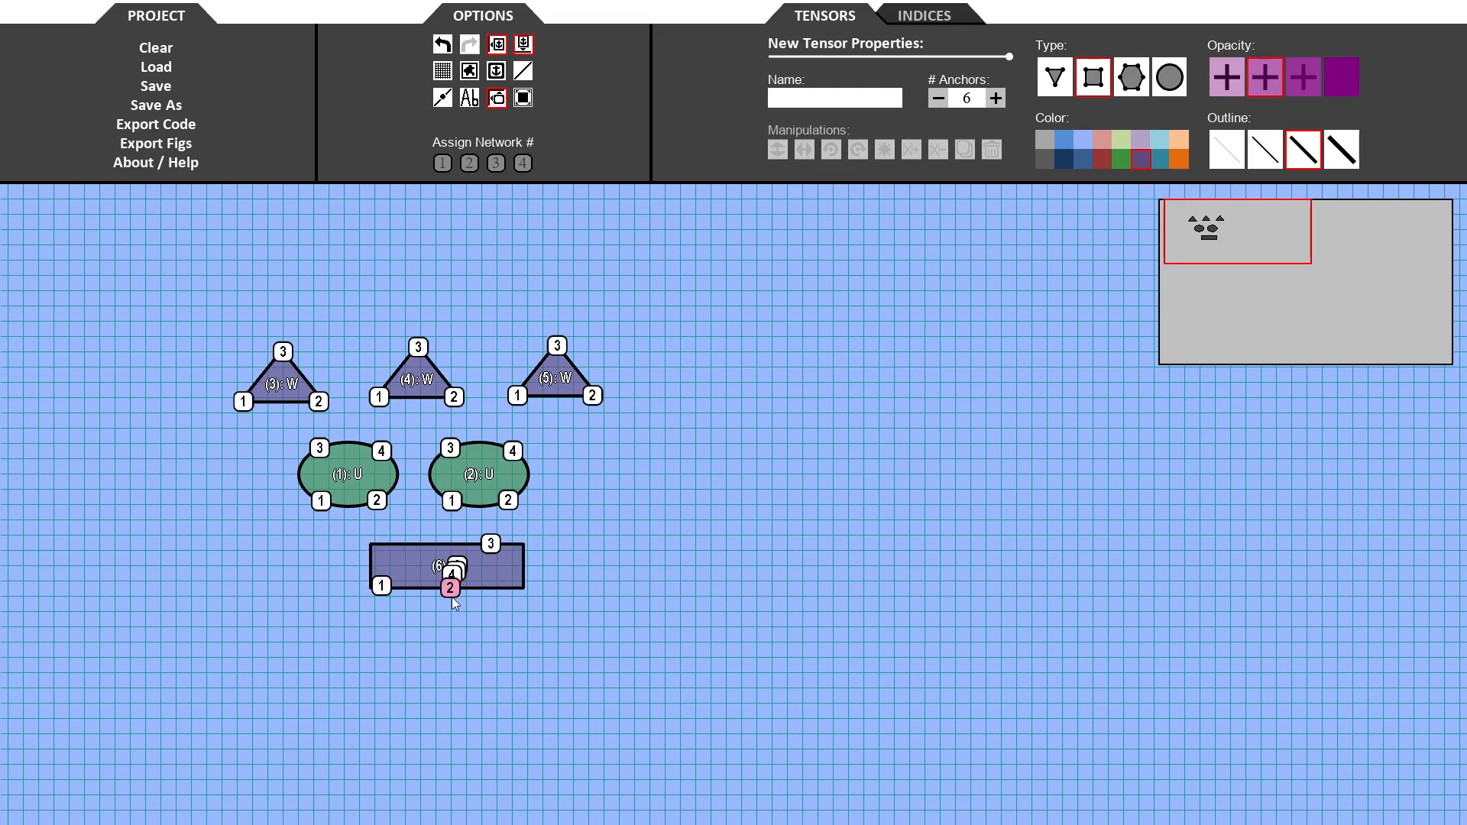
{"action": "mouse_move", "coordinate": [490, 544]}
{"action": "left_mouse_down"}
{"action": "mouse_move", "coordinate": [507, 585]}
{"action": "mouse_move", "coordinate": [383, 546]}
{"action": "mouse_move", "coordinate": [505, 546]}
{"action": "left_mouse_up"}
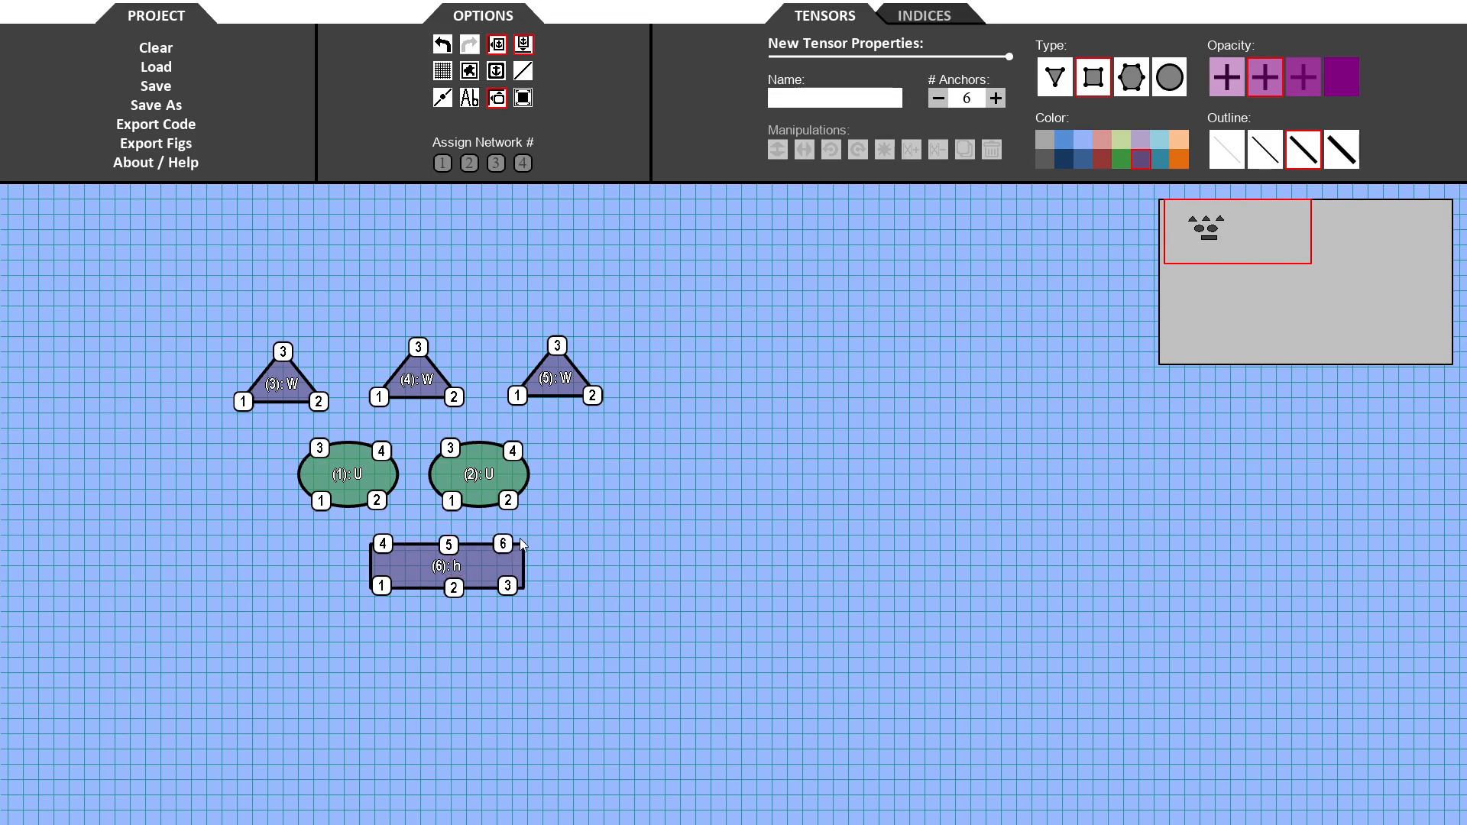
{"action": "left_click", "coordinate": [512, 568]}
- Duplicate the U and W tensors below h, flip the copies vertically and make them conjugates
{"action": "left_click_drag", "start_coordinate": [159, 301], "coordinate": [697, 529]}
{"action": "left_click_drag", "start_coordinate": [561, 360], "coordinate": [561, 636]}
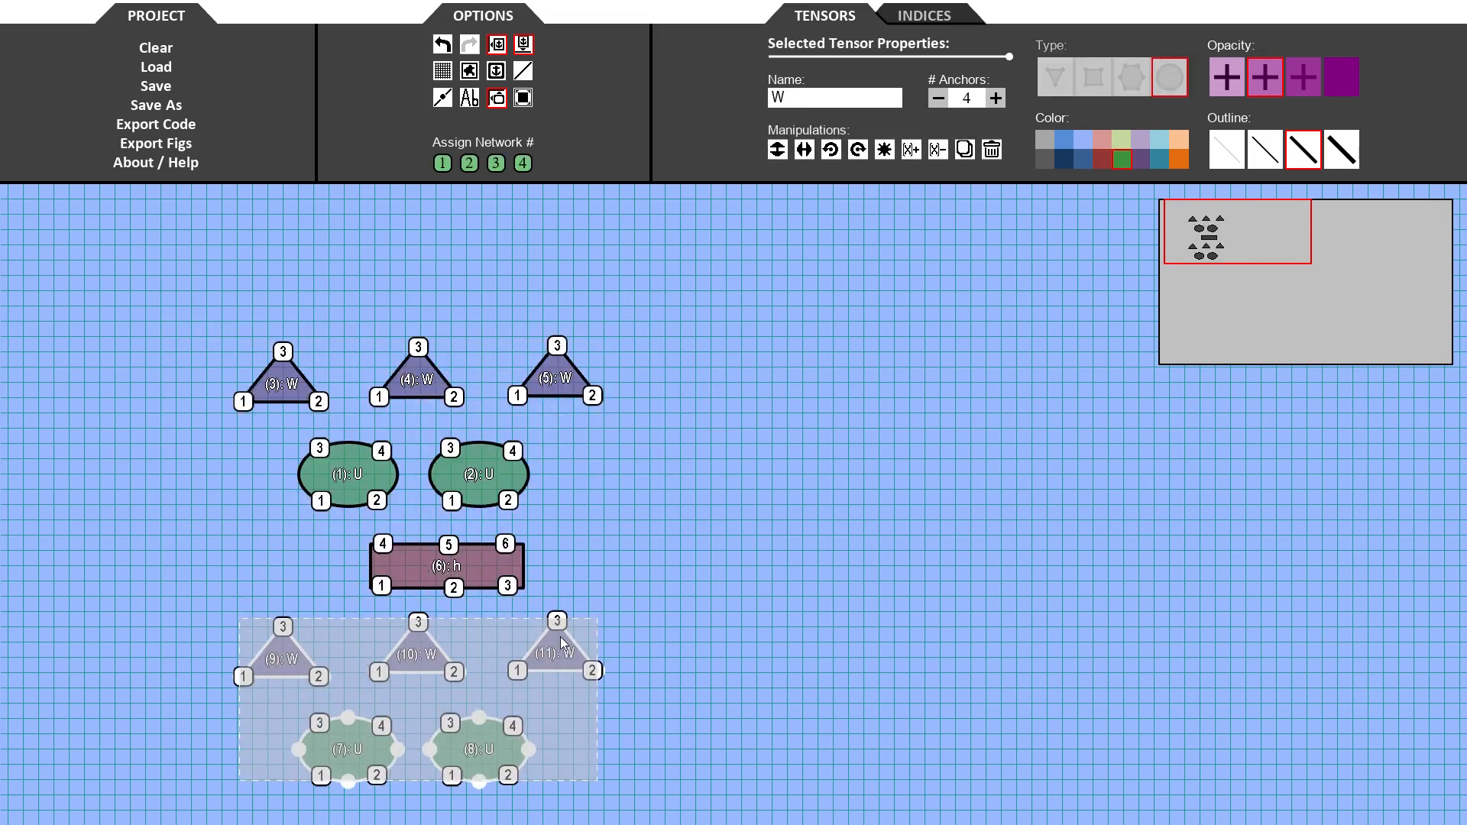
{"action": "left_click", "coordinate": [778, 150]}
{"action": "left_click", "coordinate": [884, 150]}
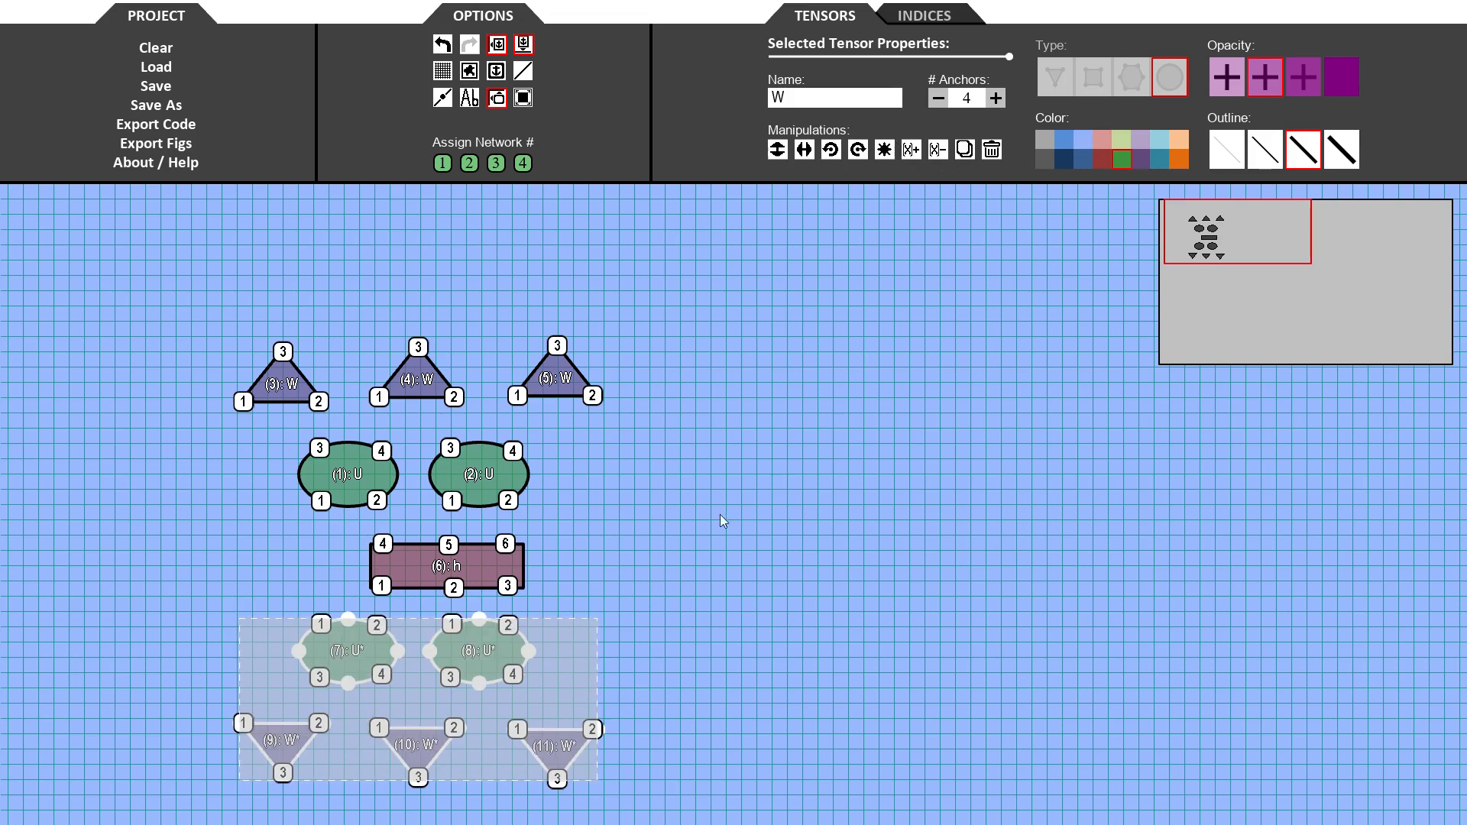
{"action": "left_click_drag", "start_coordinate": [492, 649], "coordinate": [497, 654]}
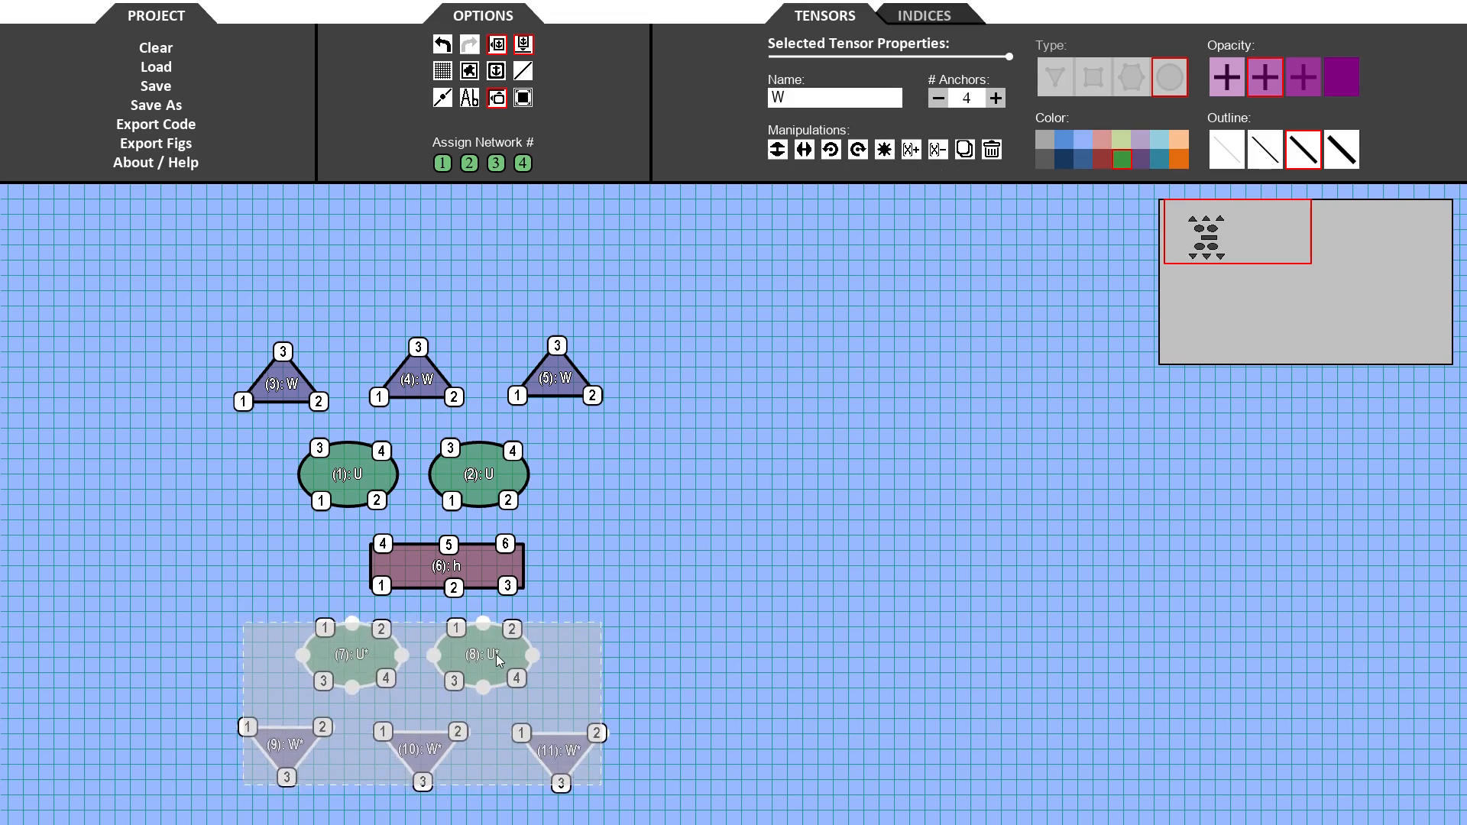
{"action": "left_click", "coordinate": [673, 659]}
- Draw a wide orange six-anchor ellipse above the W tensors and spread its anchors along its top and bottom
{"action": "left_click", "coordinate": [1091, 84]}
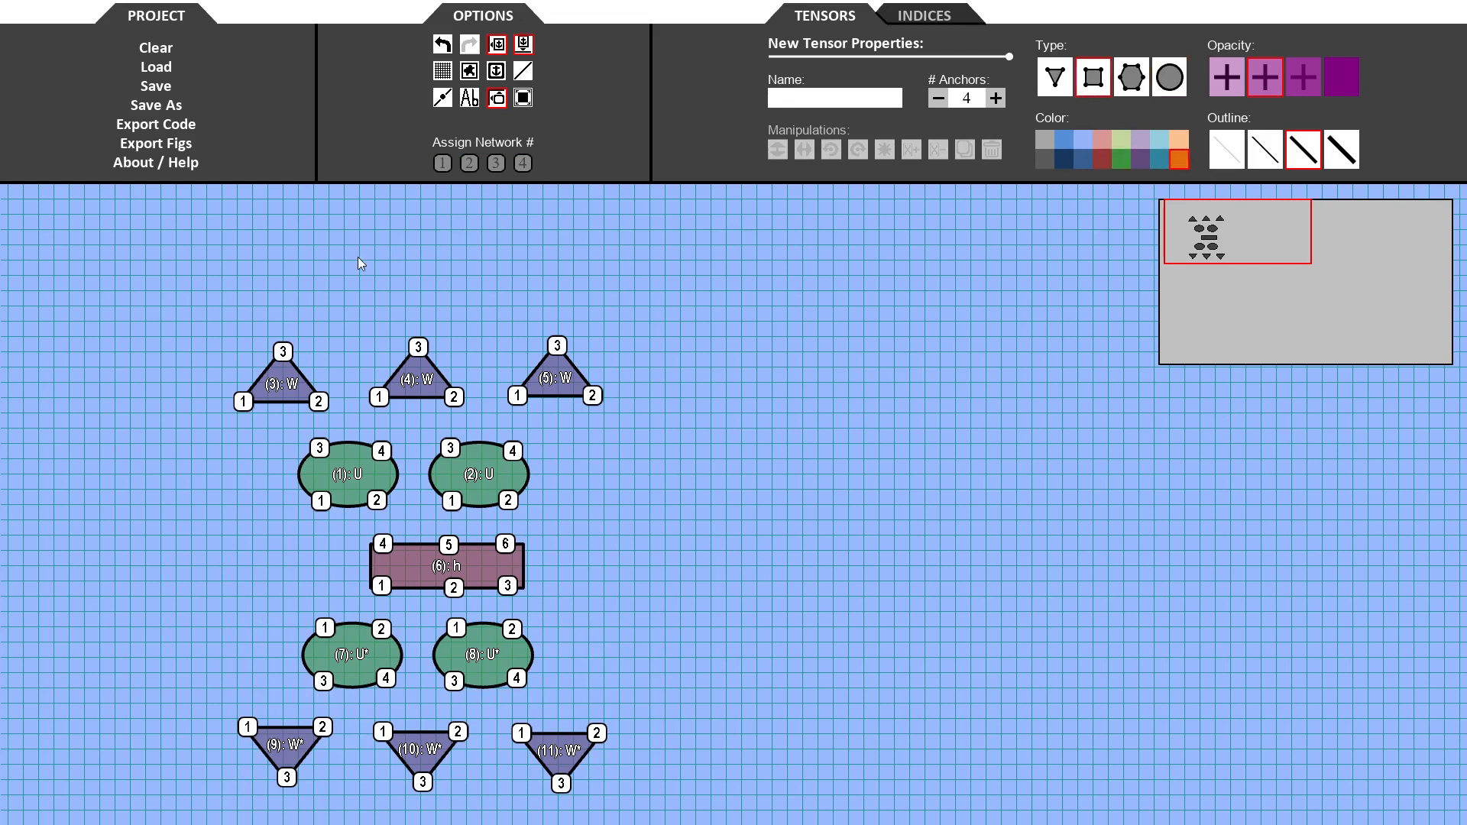
{"action": "left_click", "coordinate": [1169, 77]}
{"action": "left_click_drag", "start_coordinate": [254, 250], "coordinate": [596, 309]}
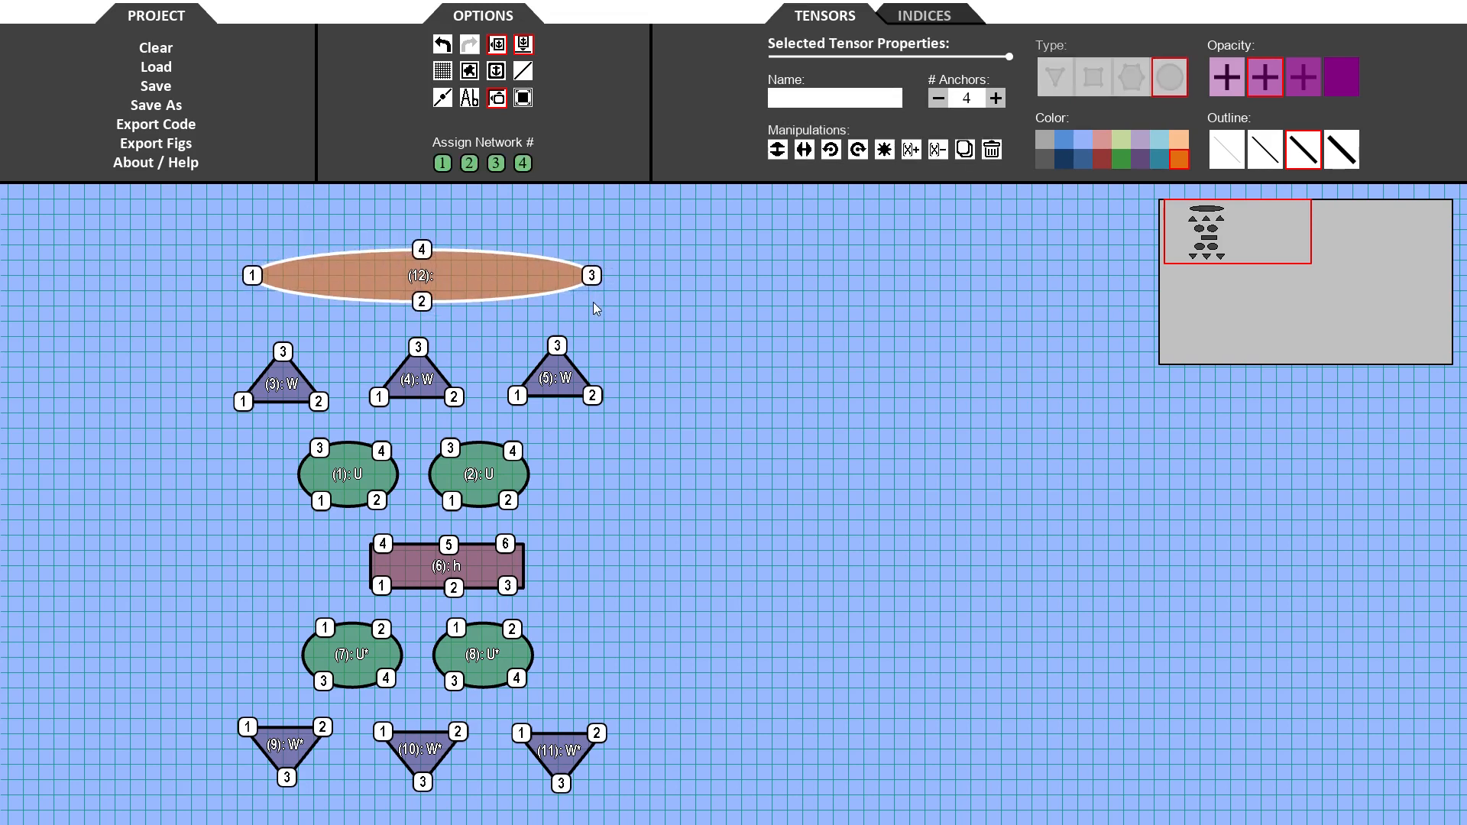
{"action": "left_click", "coordinate": [995, 98]}
{"action": "left_click", "coordinate": [995, 98]}
{"action": "mouse_move", "coordinate": [484, 283]}
{"action": "left_mouse_down"}
{"action": "mouse_move", "coordinate": [498, 280]}
{"action": "mouse_move", "coordinate": [486, 281]}
{"action": "left_mouse_up"}
{"action": "left_click_drag", "start_coordinate": [261, 280], "coordinate": [271, 267]}
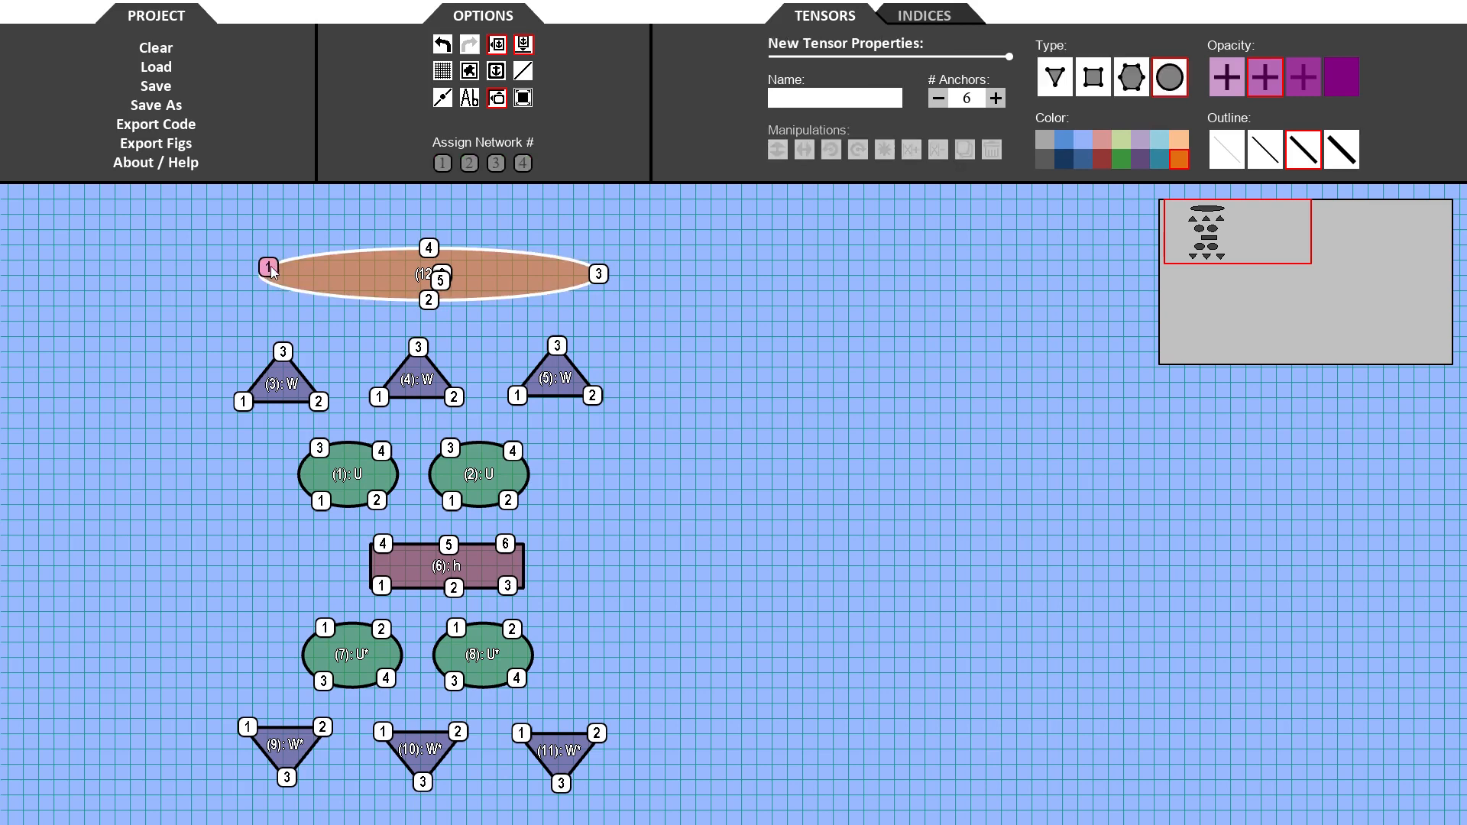
{"action": "left_click_drag", "start_coordinate": [426, 301], "coordinate": [411, 255]}
{"action": "left_click_drag", "start_coordinate": [598, 274], "coordinate": [568, 259]}
{"action": "left_click_drag", "start_coordinate": [429, 248], "coordinate": [276, 286]}
{"action": "left_click_drag", "start_coordinate": [433, 285], "coordinate": [425, 248]}
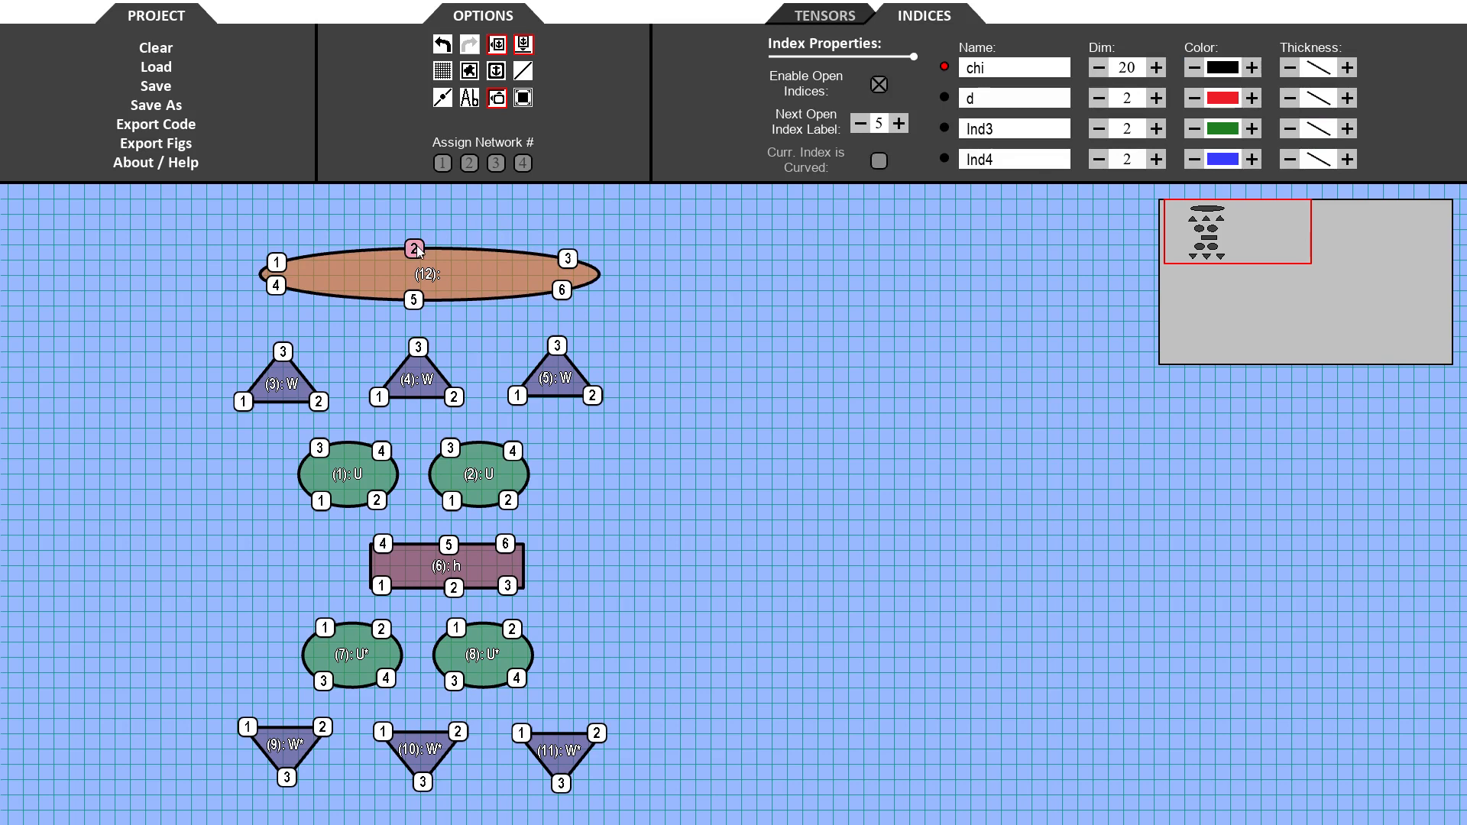
- Name the wide ellipse rho
{"action": "left_click", "coordinate": [491, 252]}
{"action": "left_click", "coordinate": [810, 88]}
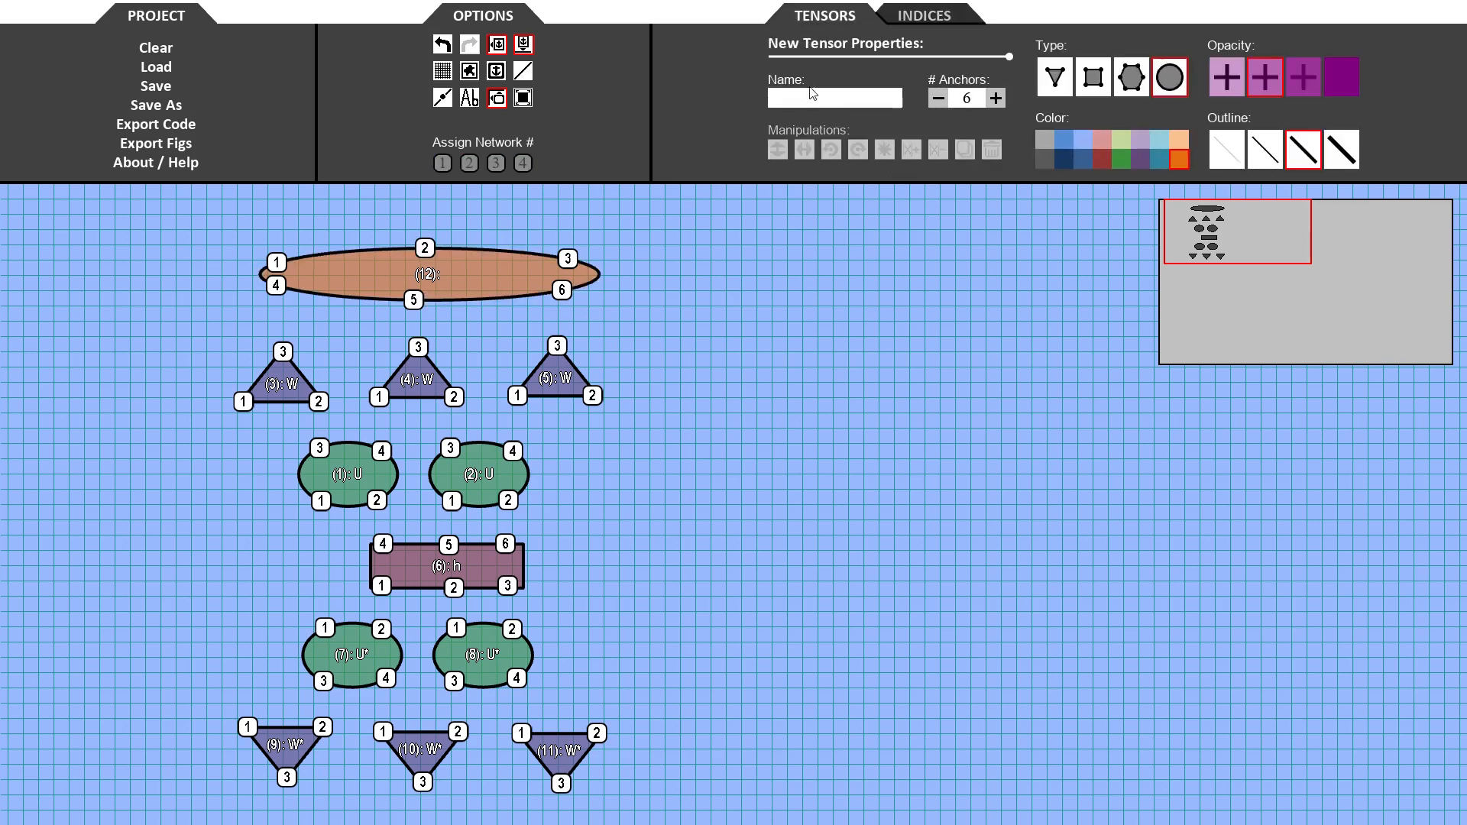
{"action": "left_click", "coordinate": [480, 272]}
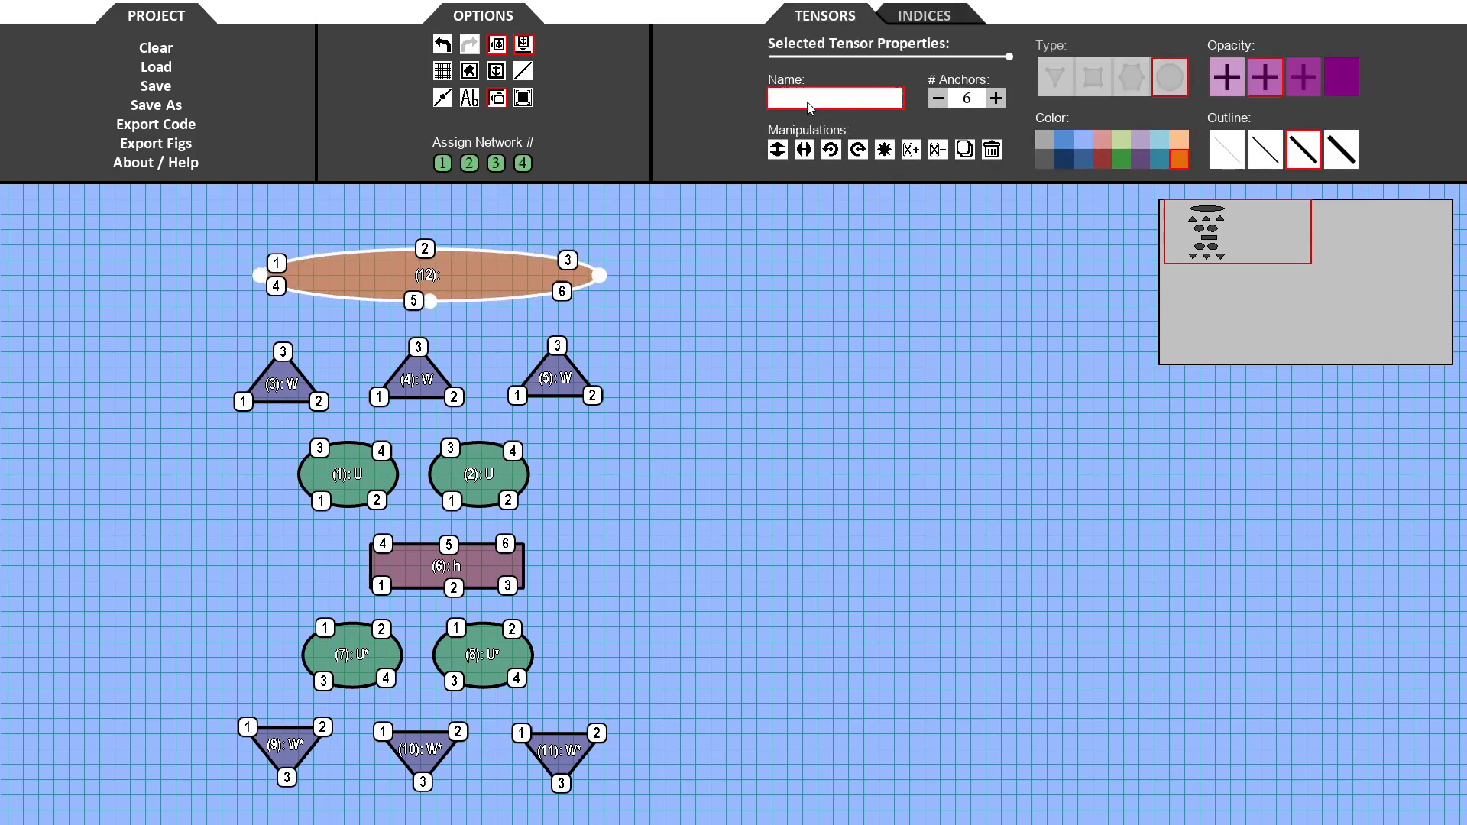
{"action": "type", "text": "rho"}
{"action": "key", "text": "Return"}
{"action": "left_click", "coordinate": [781, 405]}
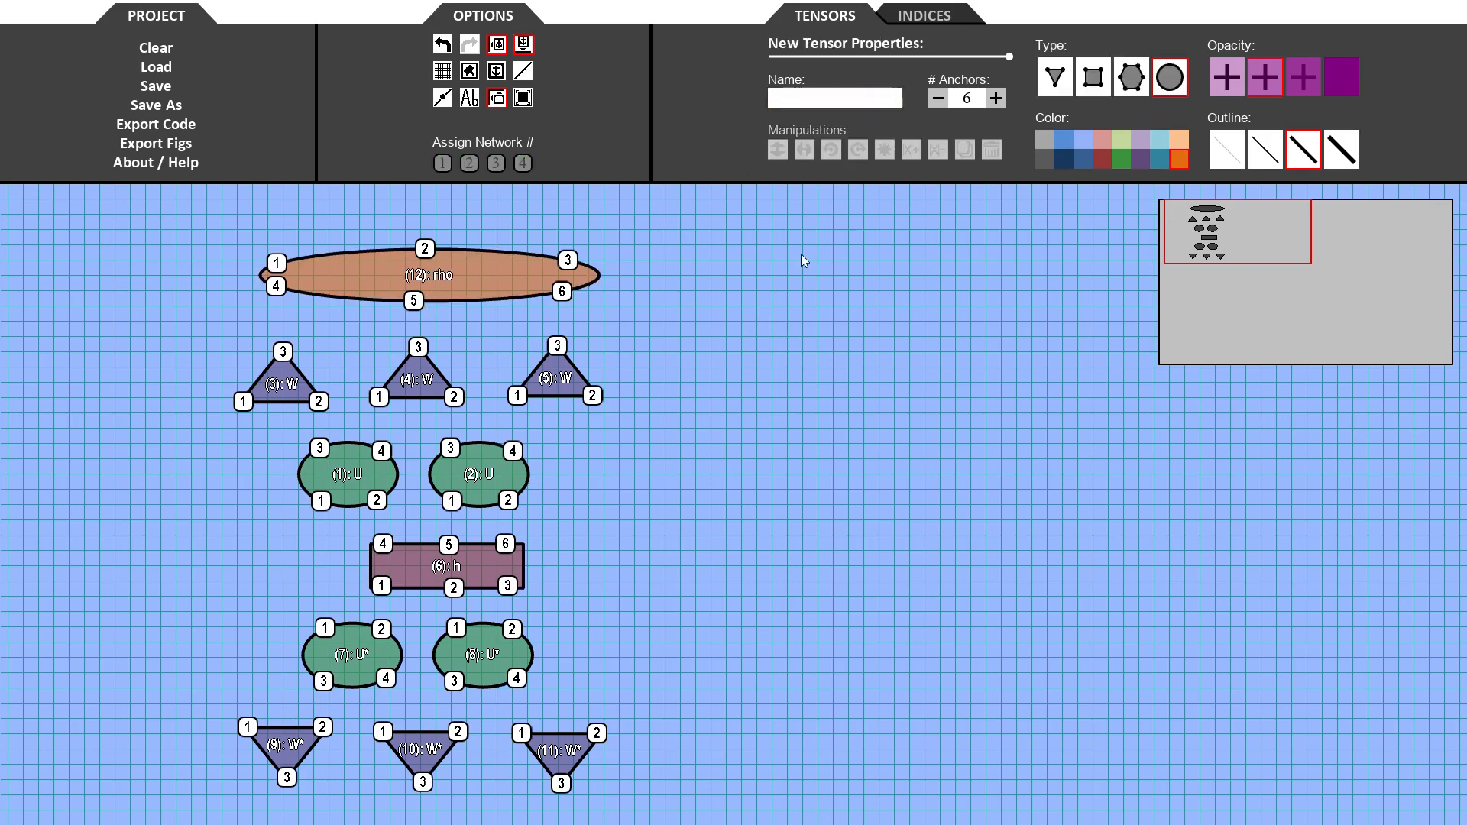
{"action": "left_click", "coordinate": [923, 17]}
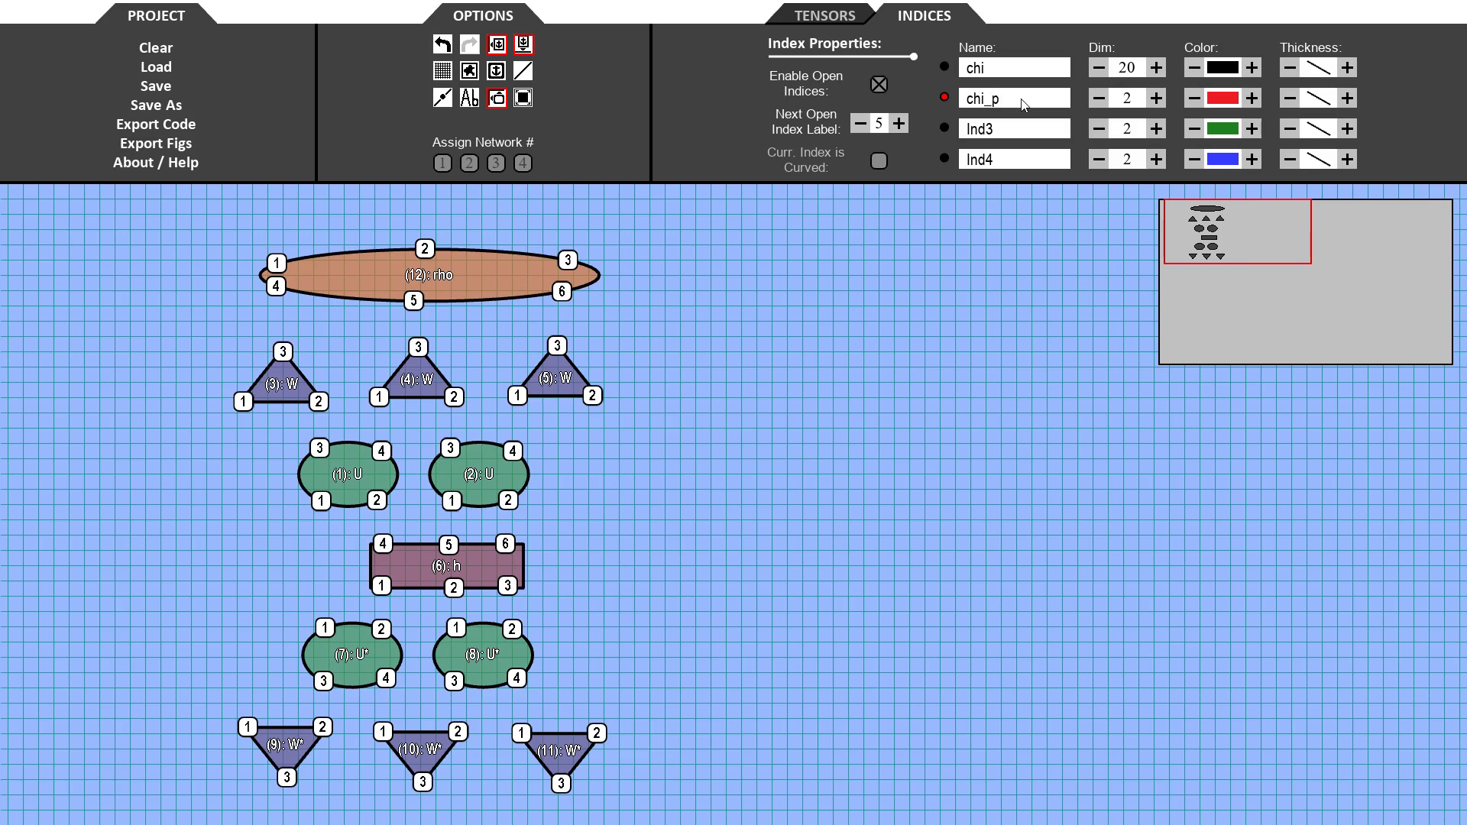
- Set the chi index dimension to 8 and the chi_p index dimension to 6
{"action": "left_click", "coordinate": [1142, 73]}
{"action": "type", "text": "8"}
{"action": "left_click", "coordinate": [1142, 106]}
{"action": "left_click", "coordinate": [1033, 286]}
- With chi selected, connect the left U's lower anchors to the left U* and to h's upper-left anchor, and h to U*
{"action": "left_click", "coordinate": [945, 69]}
{"action": "left_click", "coordinate": [325, 628]}
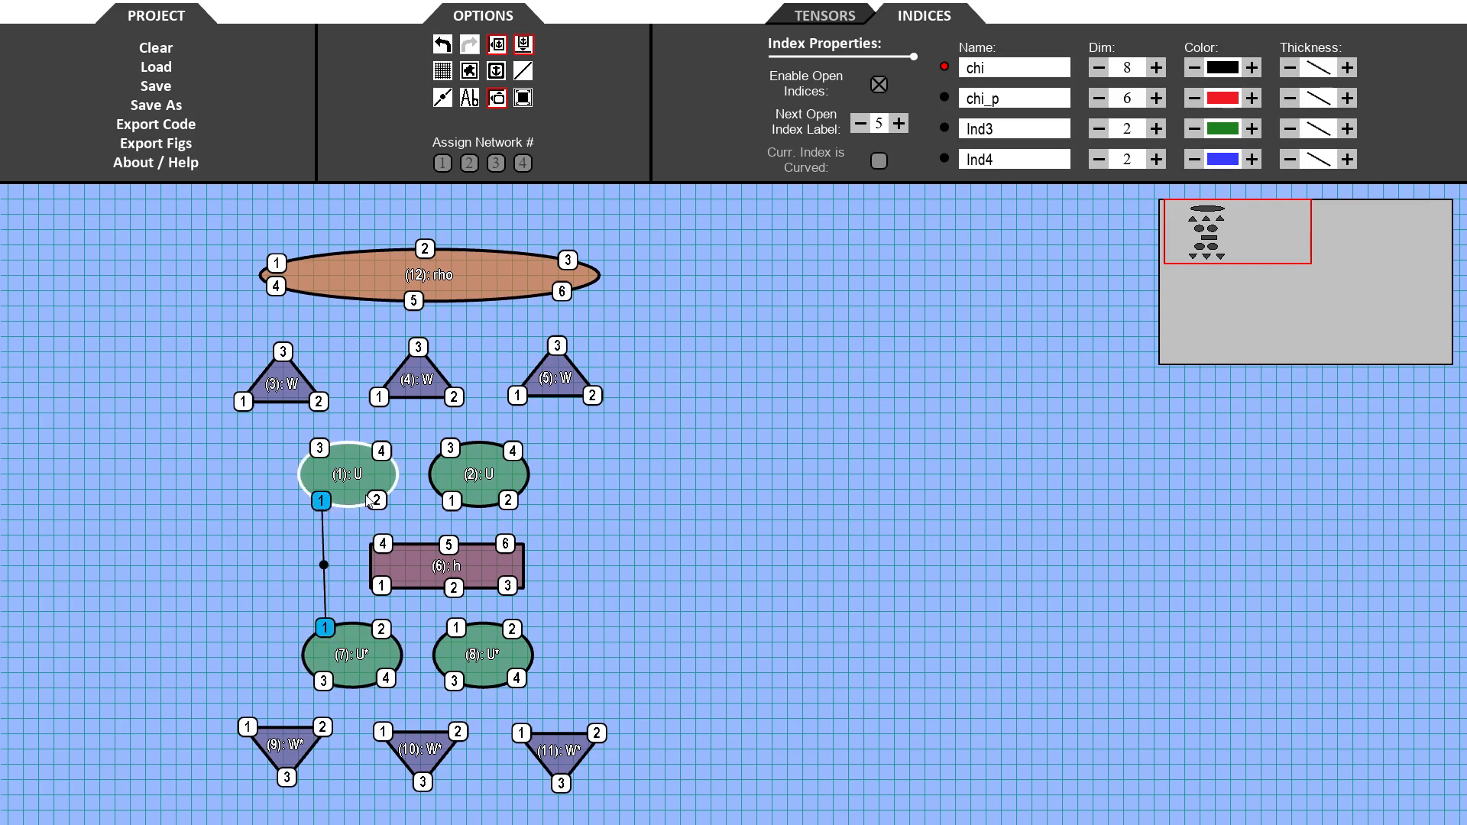
{"action": "left_click", "coordinate": [376, 501]}
{"action": "left_click", "coordinate": [383, 545]}
{"action": "left_click", "coordinate": [381, 587]}
{"action": "left_click", "coordinate": [381, 629]}
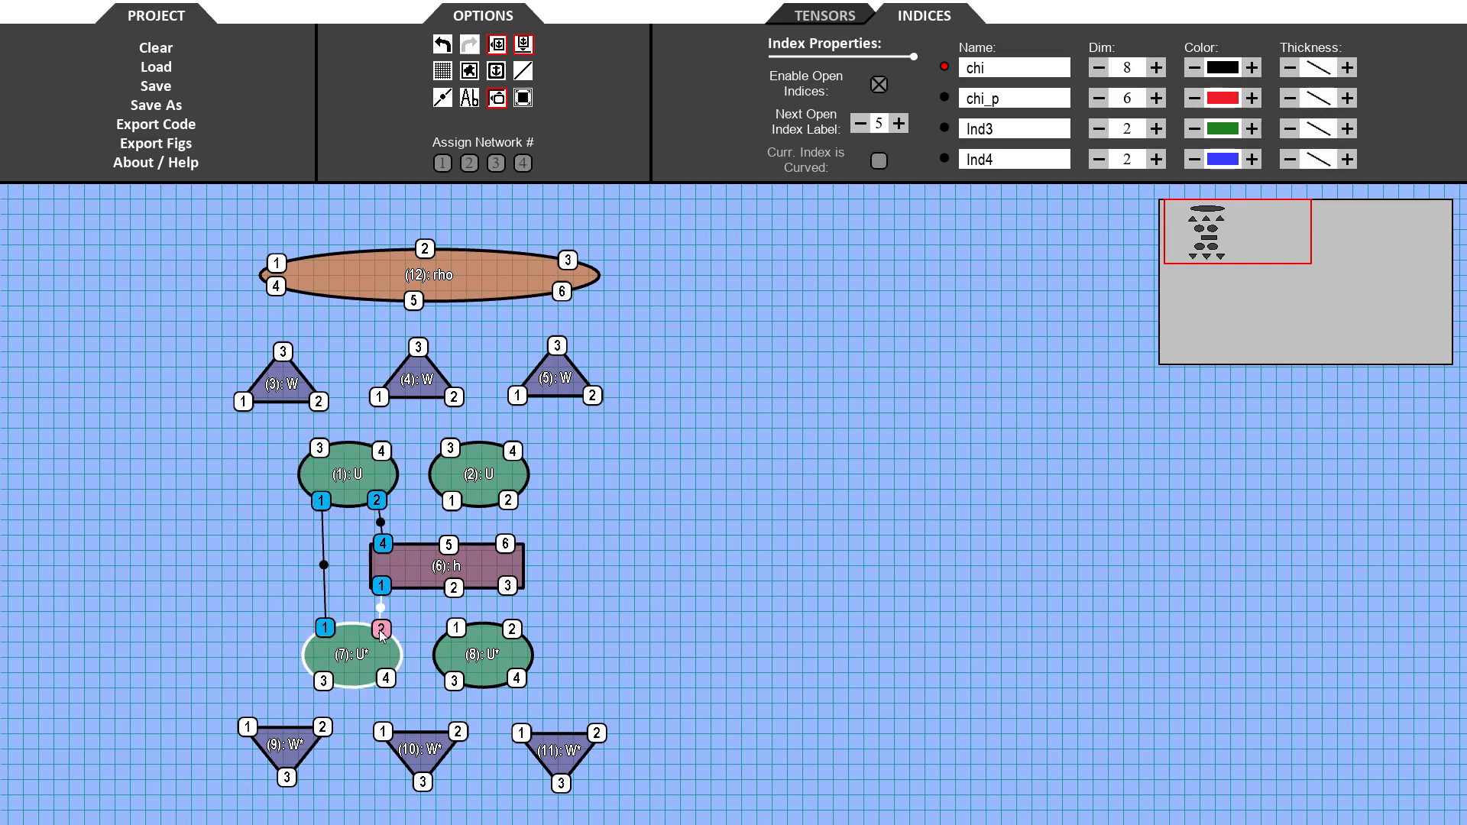
- Connect the right U's lower anchors to h's upper anchors and h's lower anchors to the U* tensors' upper anchors
{"action": "left_click", "coordinate": [452, 501]}
{"action": "left_click", "coordinate": [449, 545]}
{"action": "left_click", "coordinate": [508, 500]}
{"action": "left_click", "coordinate": [505, 544]}
{"action": "left_click", "coordinate": [454, 587]}
{"action": "left_click", "coordinate": [456, 628]}
{"action": "left_click", "coordinate": [508, 586]}
{"action": "left_click", "coordinate": [512, 629]}
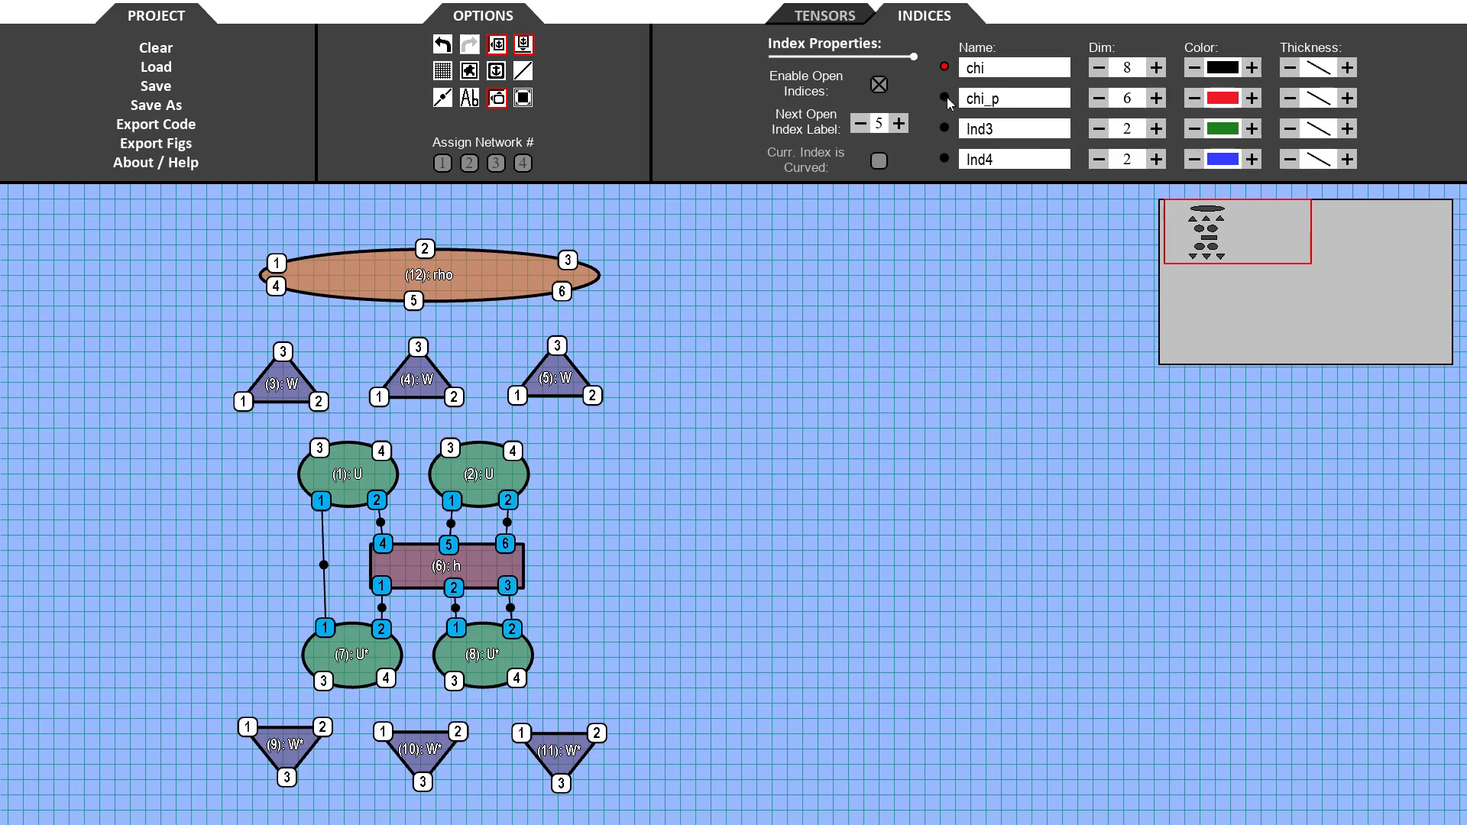
- With chi_p, link the outer W legs to the W* copies and the W tensors' lower anchors to the U tensors' tops
{"action": "left_click", "coordinate": [249, 727]}
{"action": "left_click", "coordinate": [243, 401]}
{"action": "left_click", "coordinate": [318, 401]}
{"action": "left_click", "coordinate": [319, 448]}
{"action": "left_click", "coordinate": [379, 397]}
{"action": "left_click", "coordinate": [381, 451]}
{"action": "left_click", "coordinate": [454, 396]}
{"action": "left_click", "coordinate": [450, 448]}
{"action": "left_click", "coordinate": [518, 395]}
{"action": "left_click", "coordinate": [513, 451]}
{"action": "left_click", "coordinate": [592, 395]}
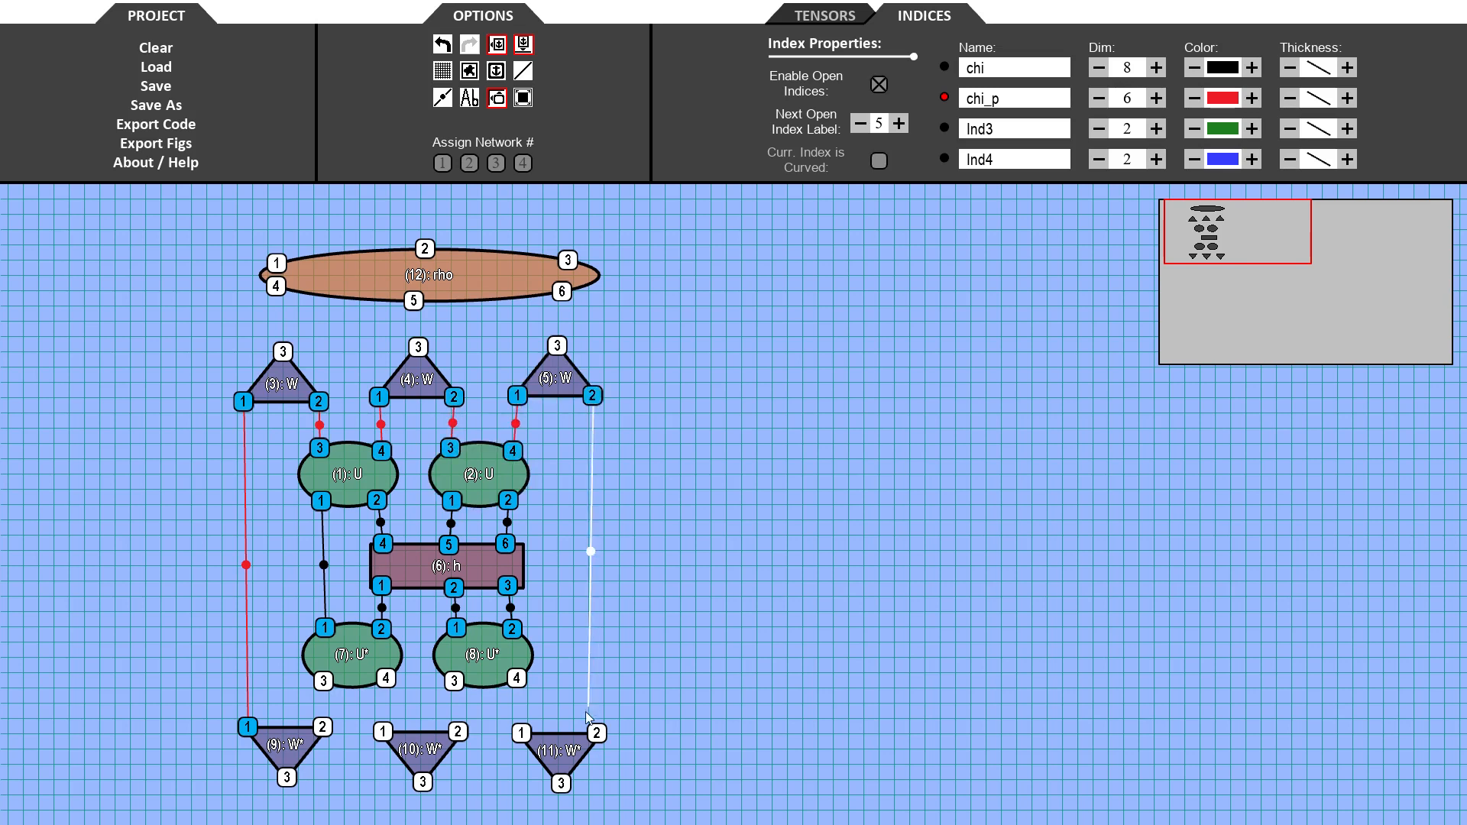
{"action": "left_click", "coordinate": [597, 733]}
- Connect the W* tensors' upper anchors to the U* tensors' lower anchors with chi_p indices
{"action": "left_click", "coordinate": [521, 733]}
{"action": "left_click", "coordinate": [516, 678]}
{"action": "left_click", "coordinate": [458, 731]}
{"action": "left_click", "coordinate": [453, 680]}
{"action": "left_click", "coordinate": [383, 732]}
{"action": "left_click", "coordinate": [386, 678]}
{"action": "left_click", "coordinate": [323, 726]}
{"action": "left_click", "coordinate": [323, 680]}
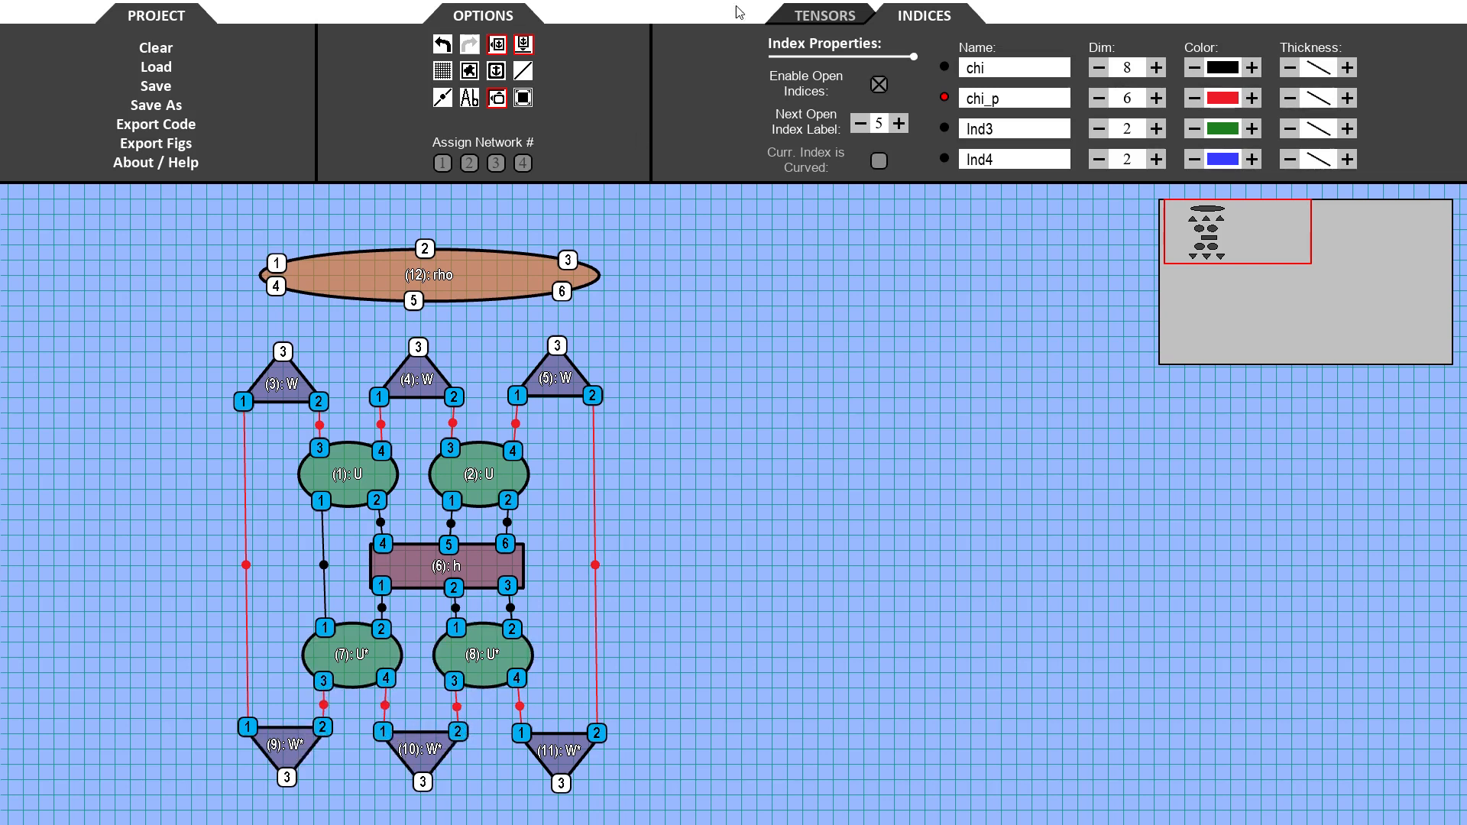
- Connect each W tensor's top anchor to rho's lower anchors 4, 5 and 6
{"action": "left_click", "coordinate": [282, 352]}
{"action": "left_click", "coordinate": [276, 286]}
{"action": "left_click", "coordinate": [418, 346]}
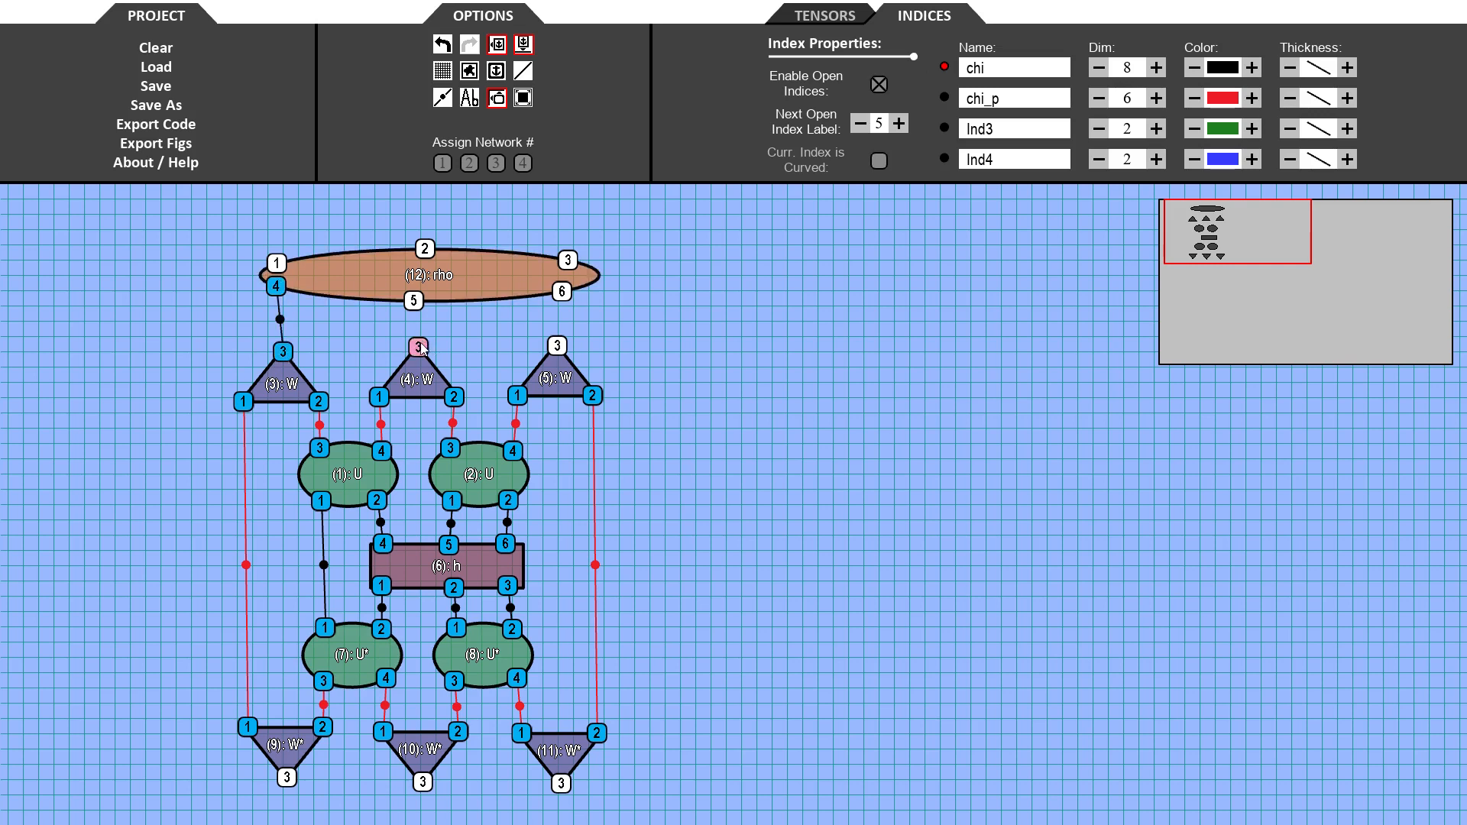
{"action": "left_click", "coordinate": [413, 301]}
{"action": "left_click", "coordinate": [558, 346]}
{"action": "left_click", "coordinate": [561, 292]}
- Connect the left W*'s bottom anchor to rho's anchor 1 and curve the line around the left side
{"action": "left_click", "coordinate": [287, 778]}
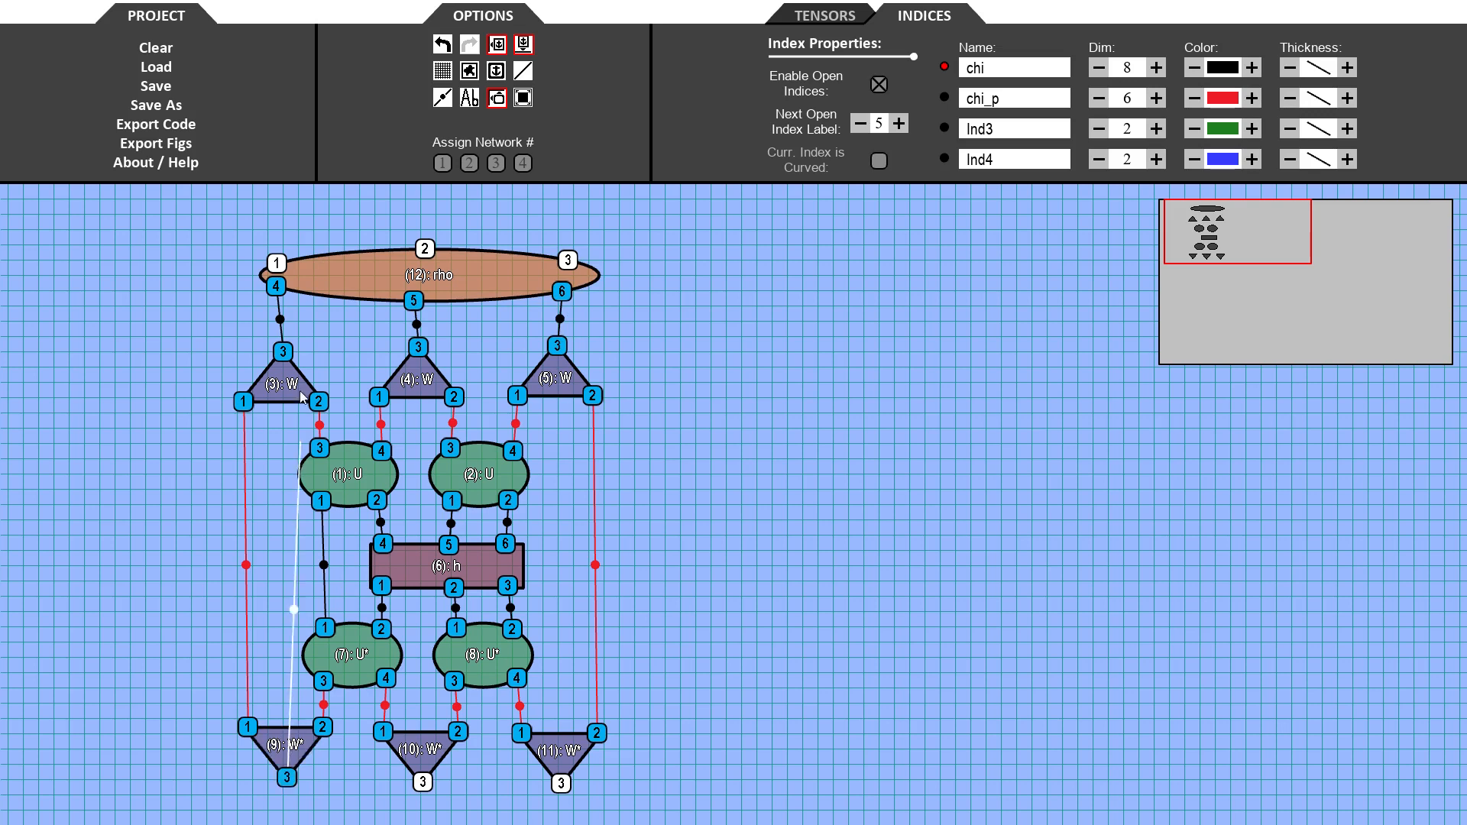
{"action": "left_click", "coordinate": [277, 263]}
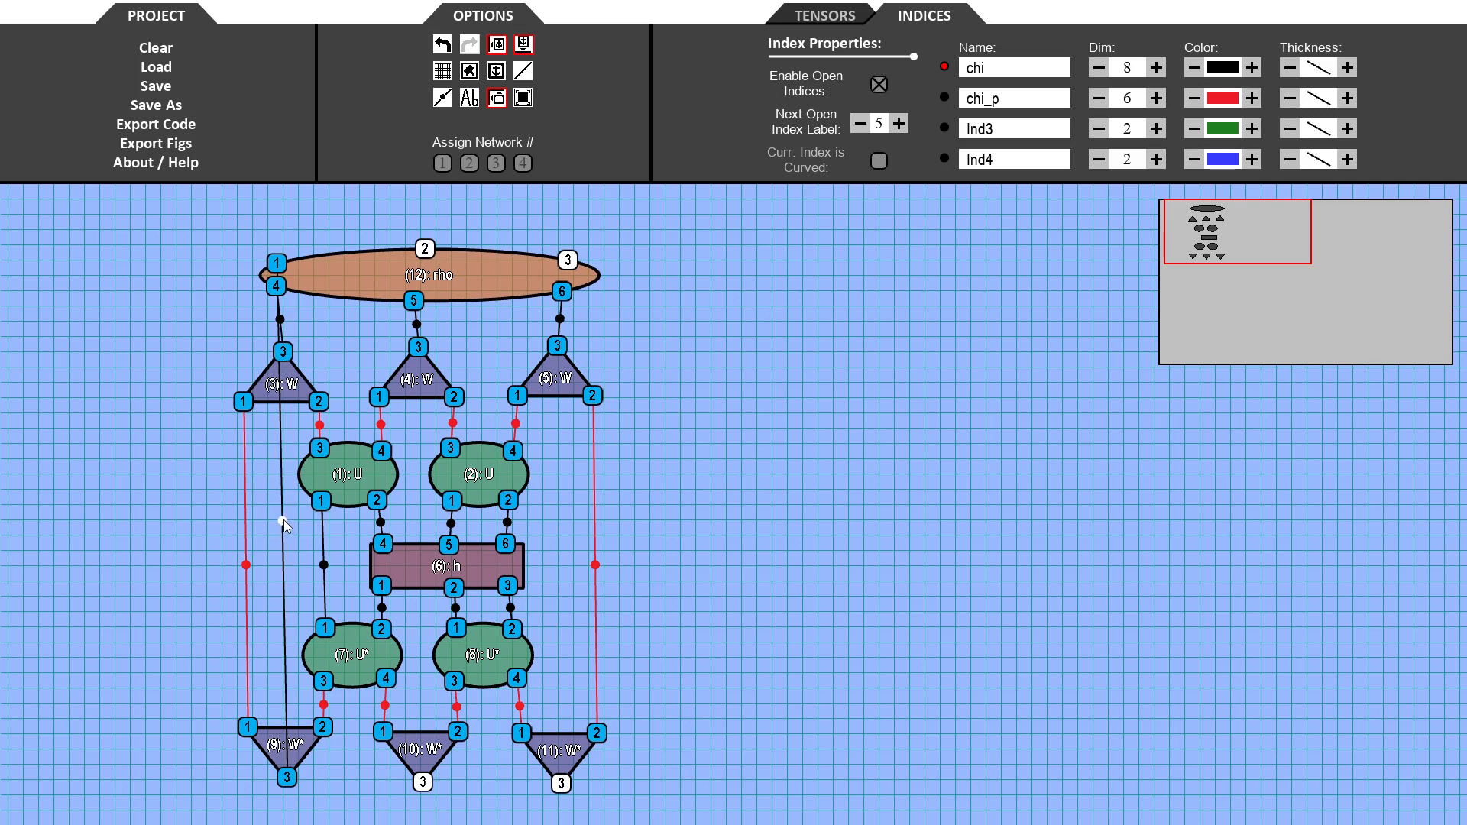
{"action": "left_click_drag", "start_coordinate": [282, 519], "coordinate": [197, 544]}
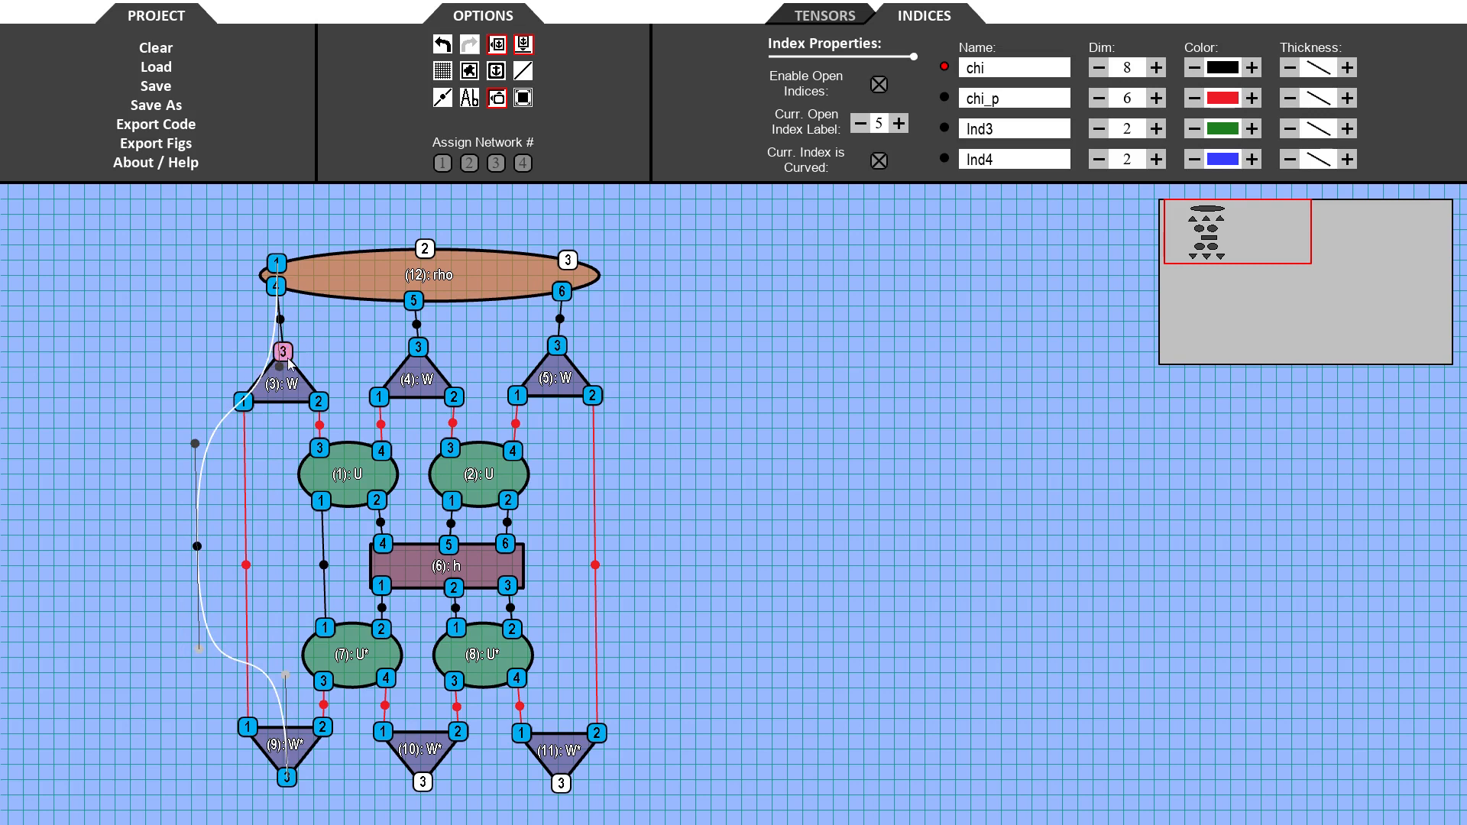
{"action": "left_click_drag", "start_coordinate": [279, 367], "coordinate": [246, 229]}
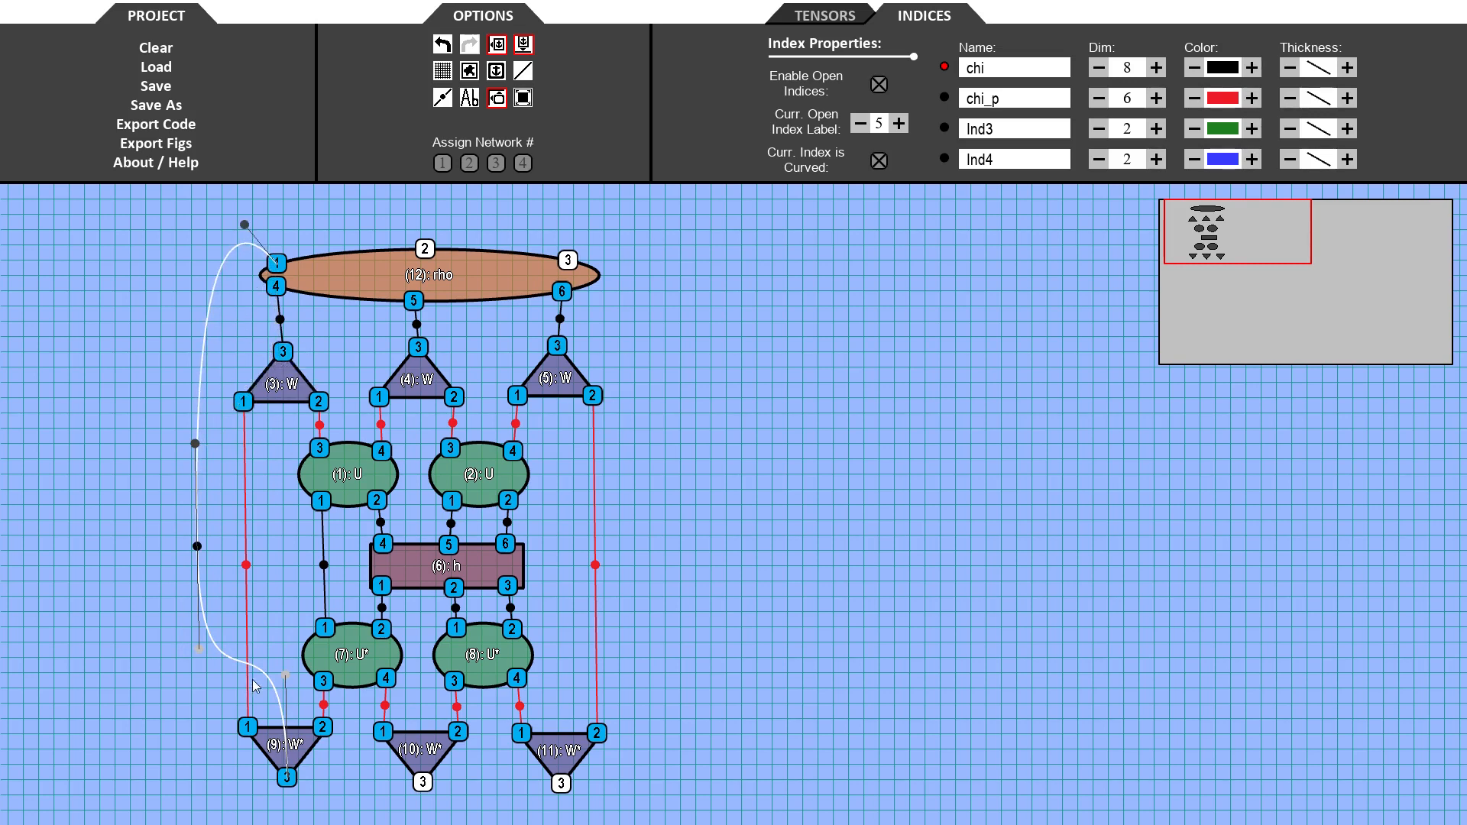
{"action": "left_click_drag", "start_coordinate": [285, 676], "coordinate": [250, 813]}
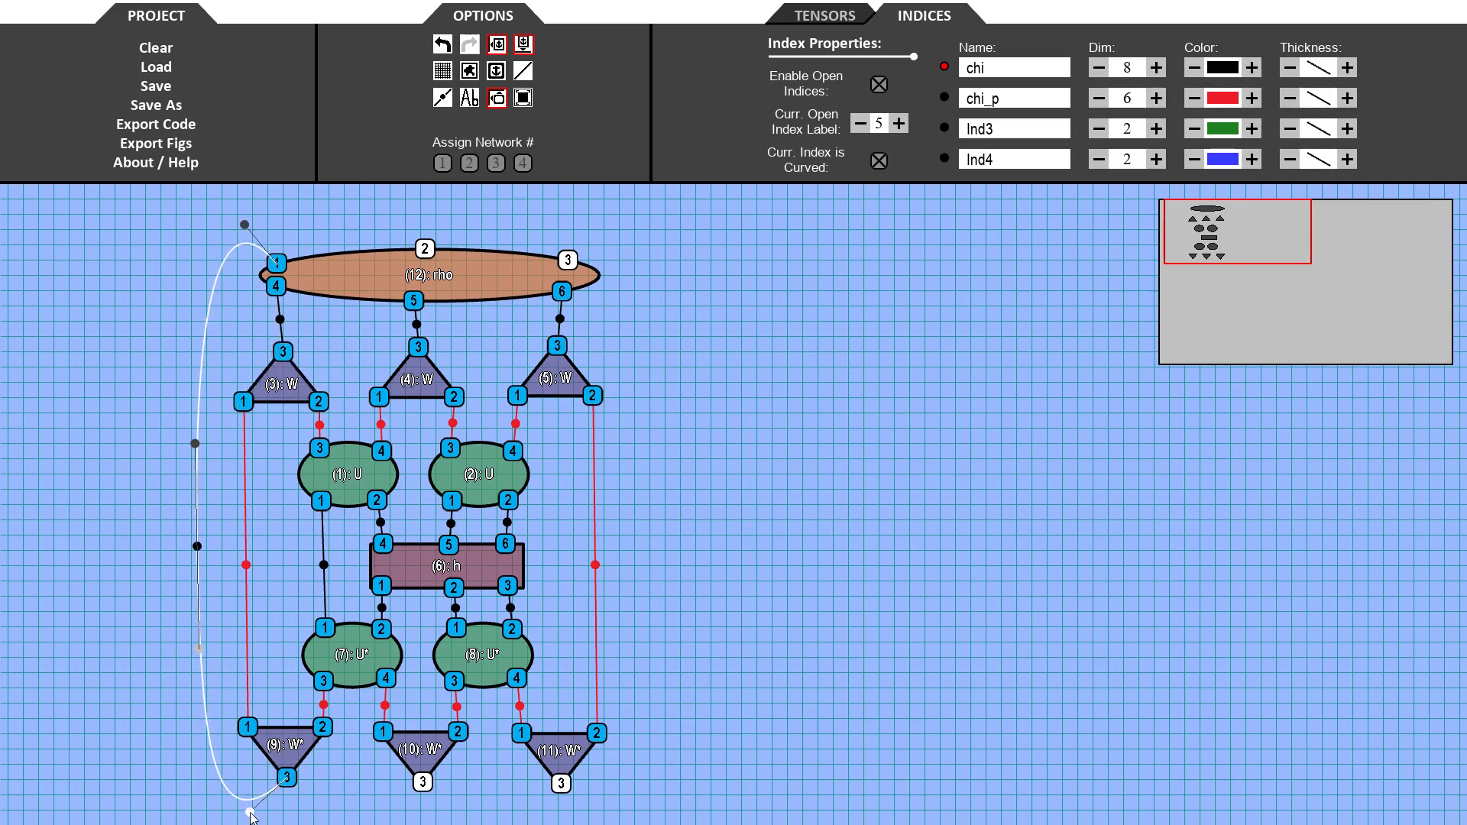
- Connect rho's anchor 3 to the right W*'s bottom anchor and curve the line around the right side
{"action": "left_click_drag", "start_coordinate": [568, 260], "coordinate": [569, 793]}
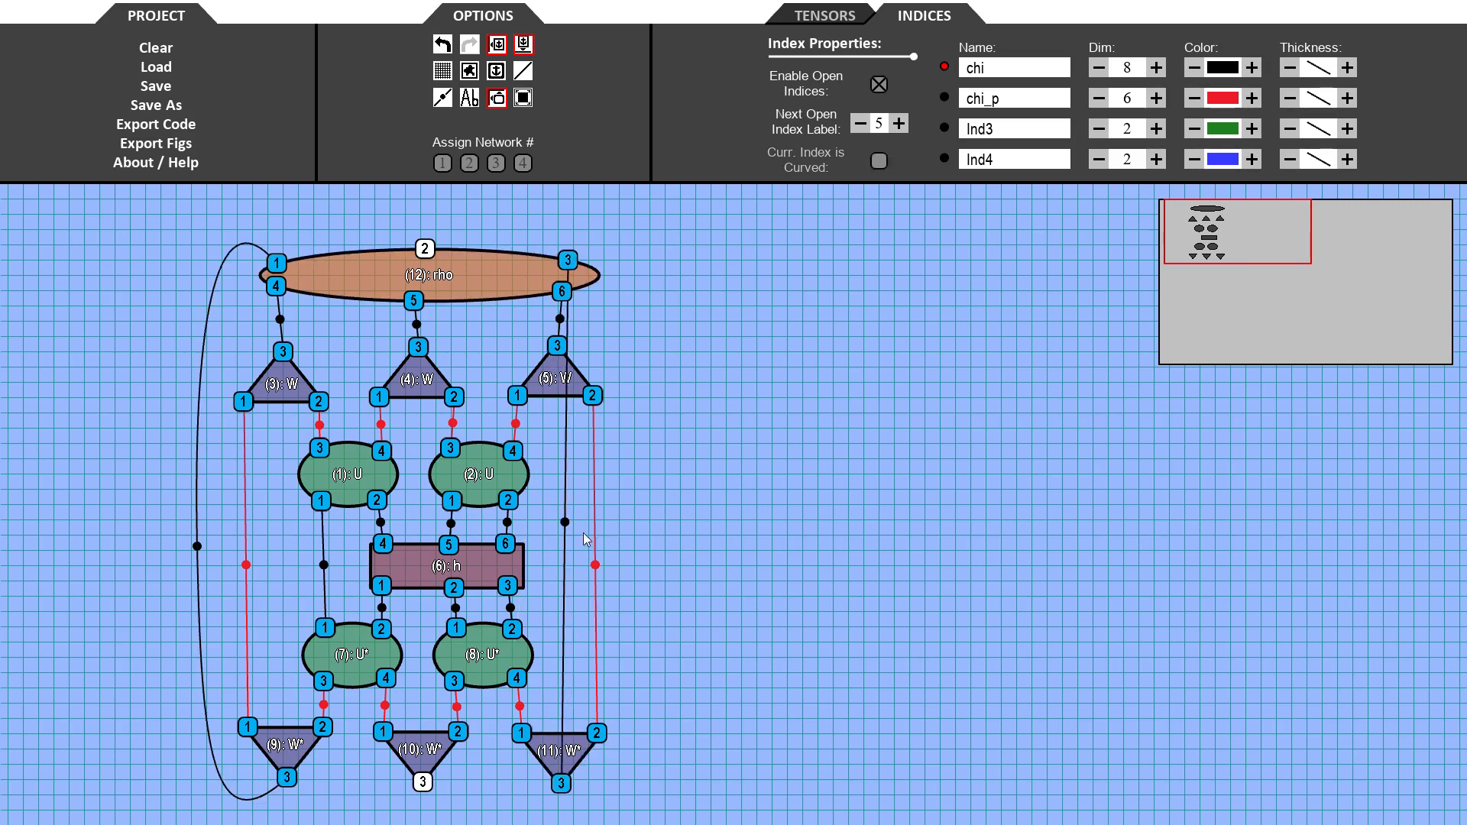
{"action": "left_click_drag", "start_coordinate": [566, 526], "coordinate": [648, 521]}
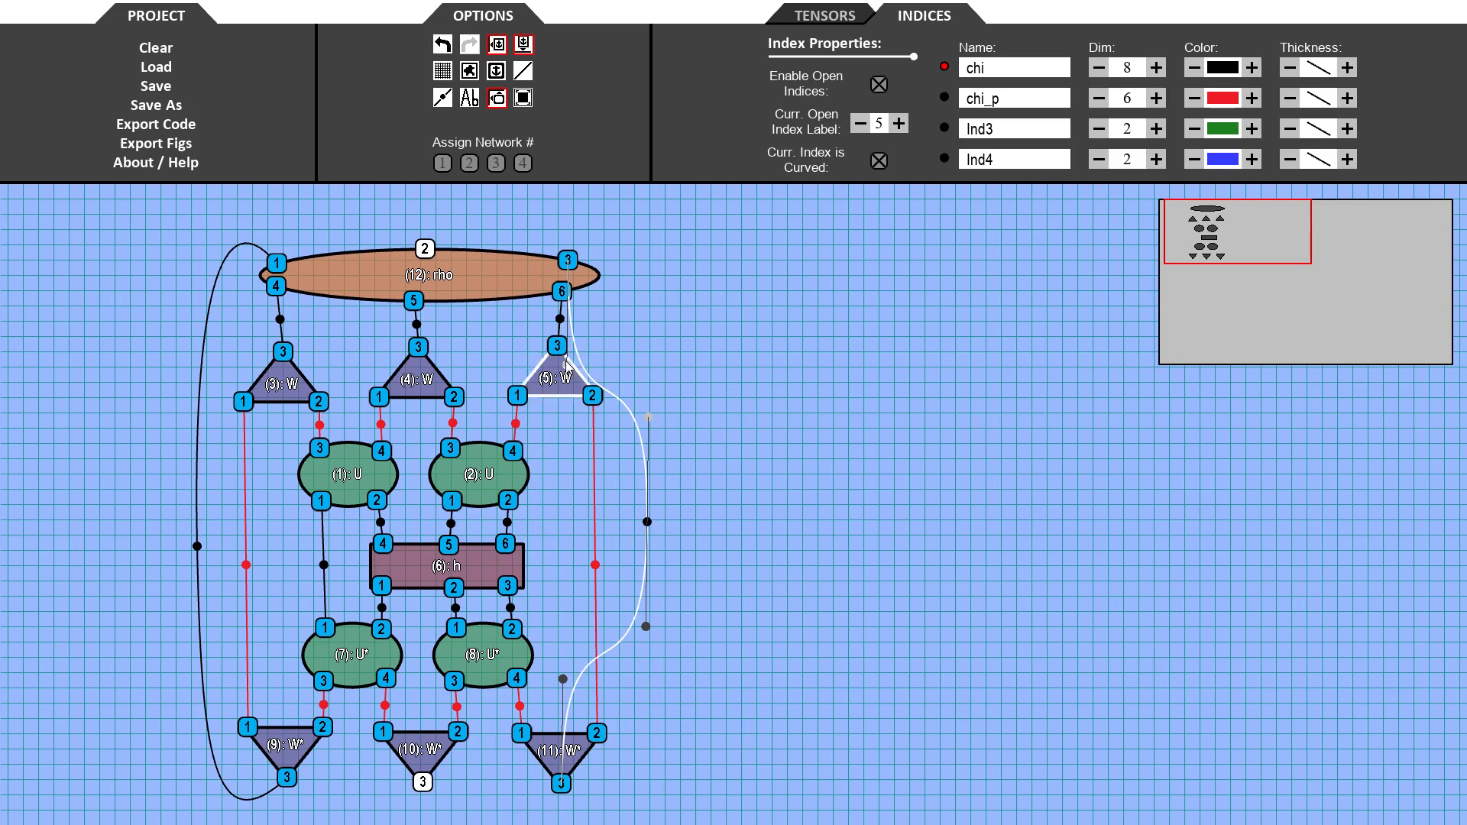
{"action": "left_click_drag", "start_coordinate": [574, 354], "coordinate": [609, 296]}
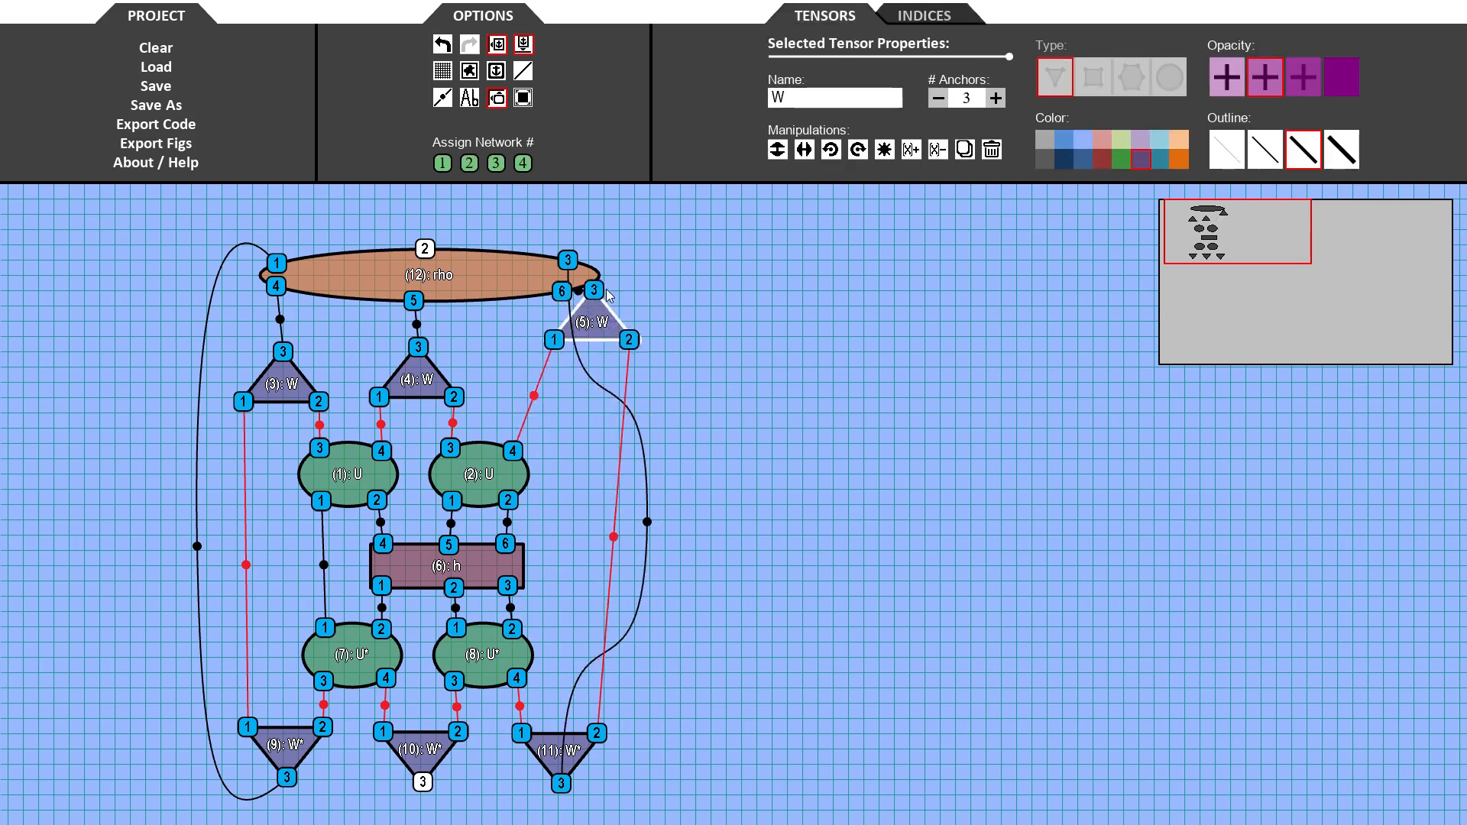
{"action": "left_click", "coordinate": [442, 44]}
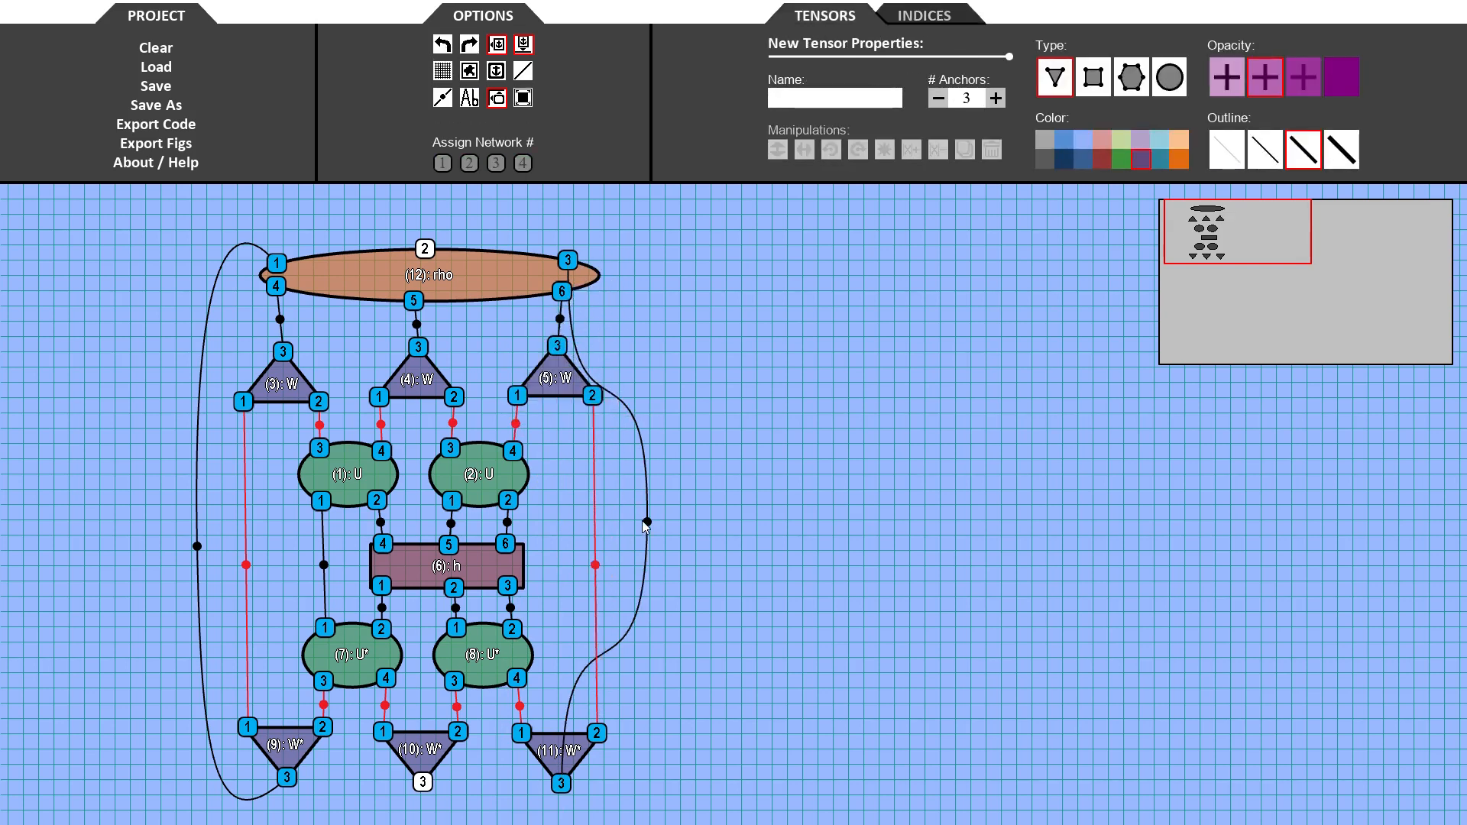
{"action": "left_click", "coordinate": [646, 522]}
{"action": "left_click_drag", "start_coordinate": [569, 366], "coordinate": [604, 240]}
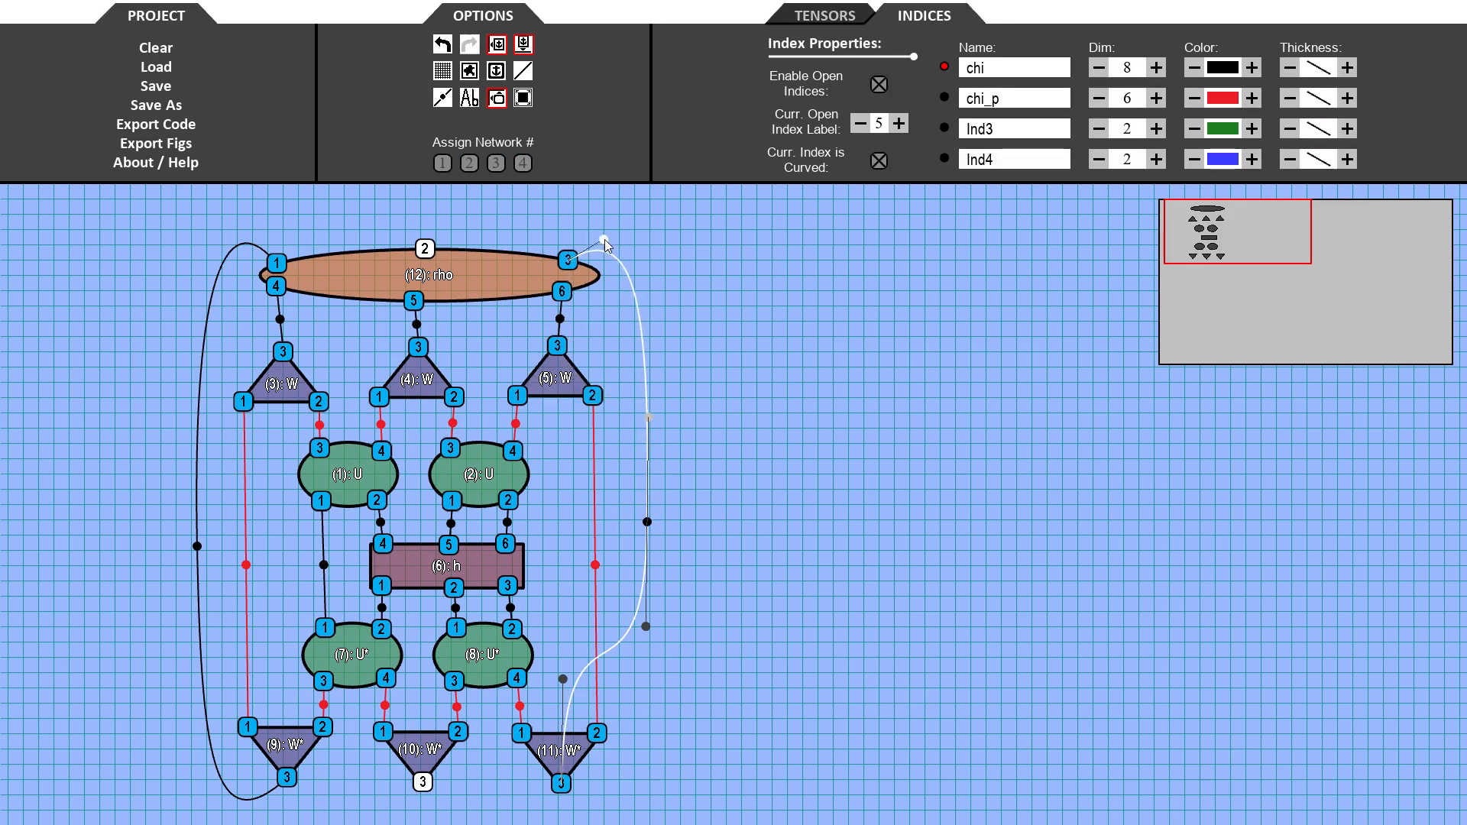
{"action": "left_click_drag", "start_coordinate": [563, 678], "coordinate": [610, 806]}
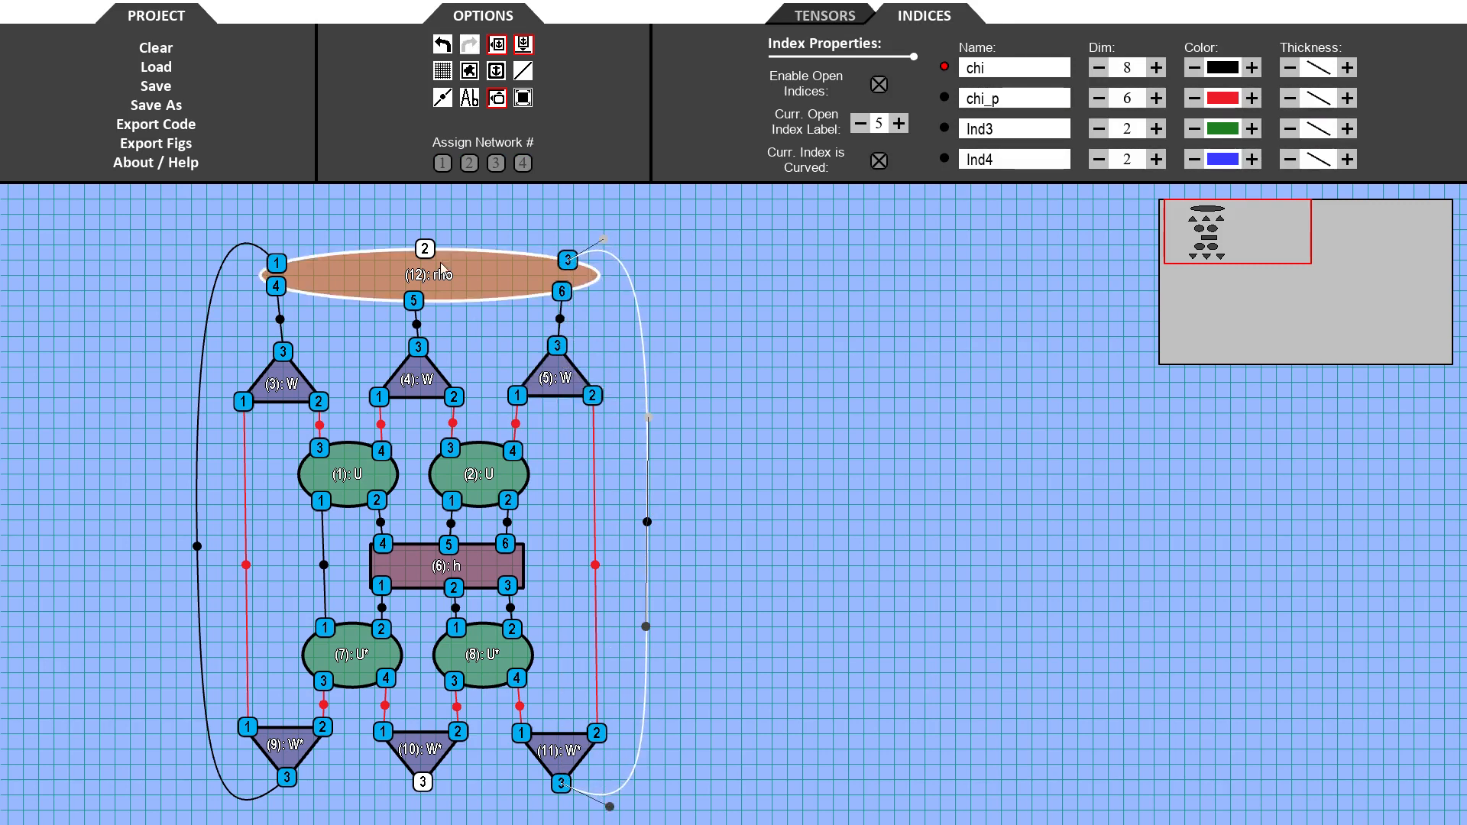
- Connect rho's anchor 2 to the middle W*'s bottom anchor and route the curve around the right side
{"action": "left_click_drag", "start_coordinate": [425, 249], "coordinate": [423, 781]}
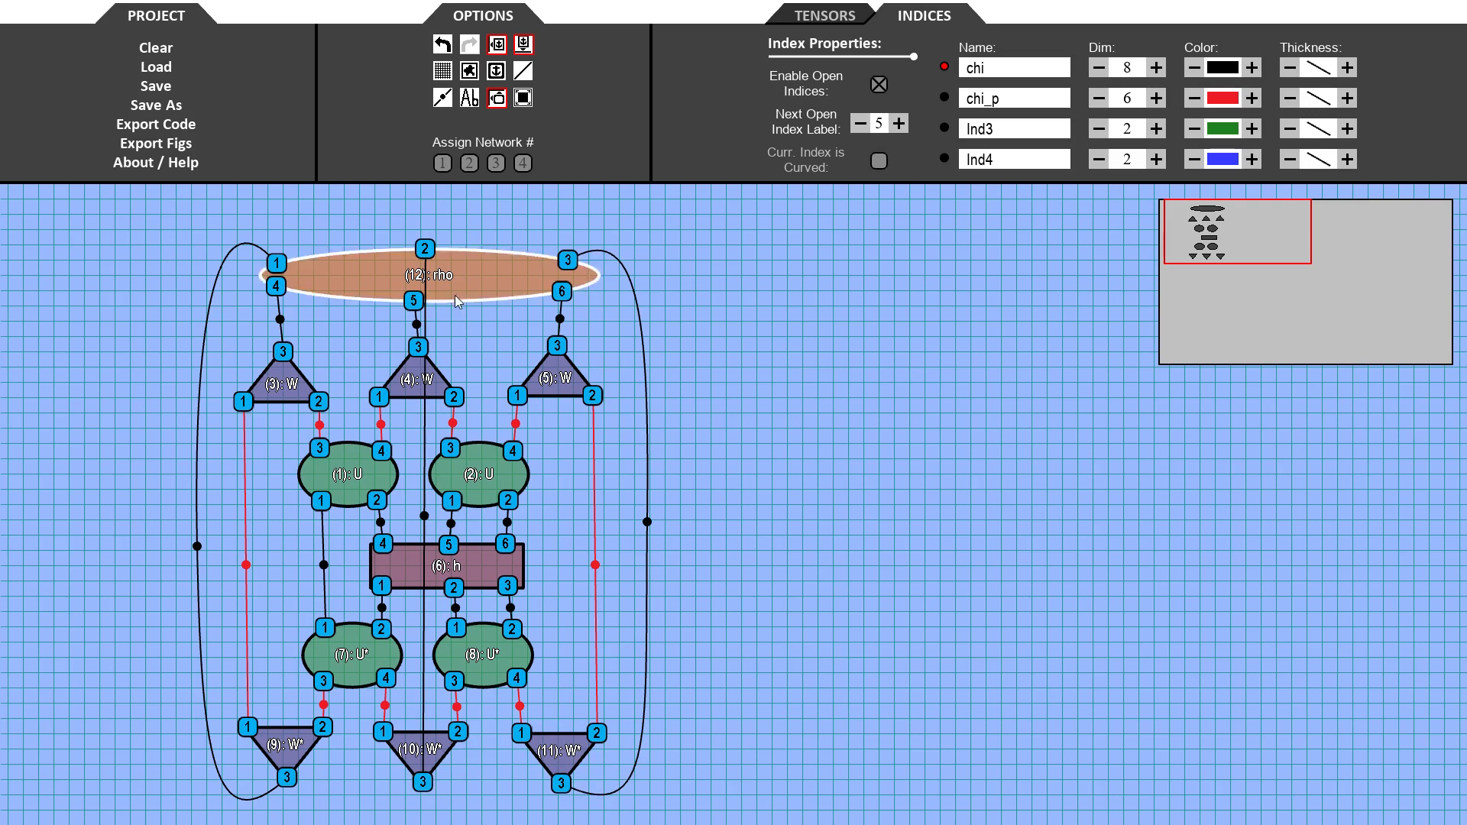
{"action": "left_click_drag", "start_coordinate": [425, 516], "coordinate": [674, 519]}
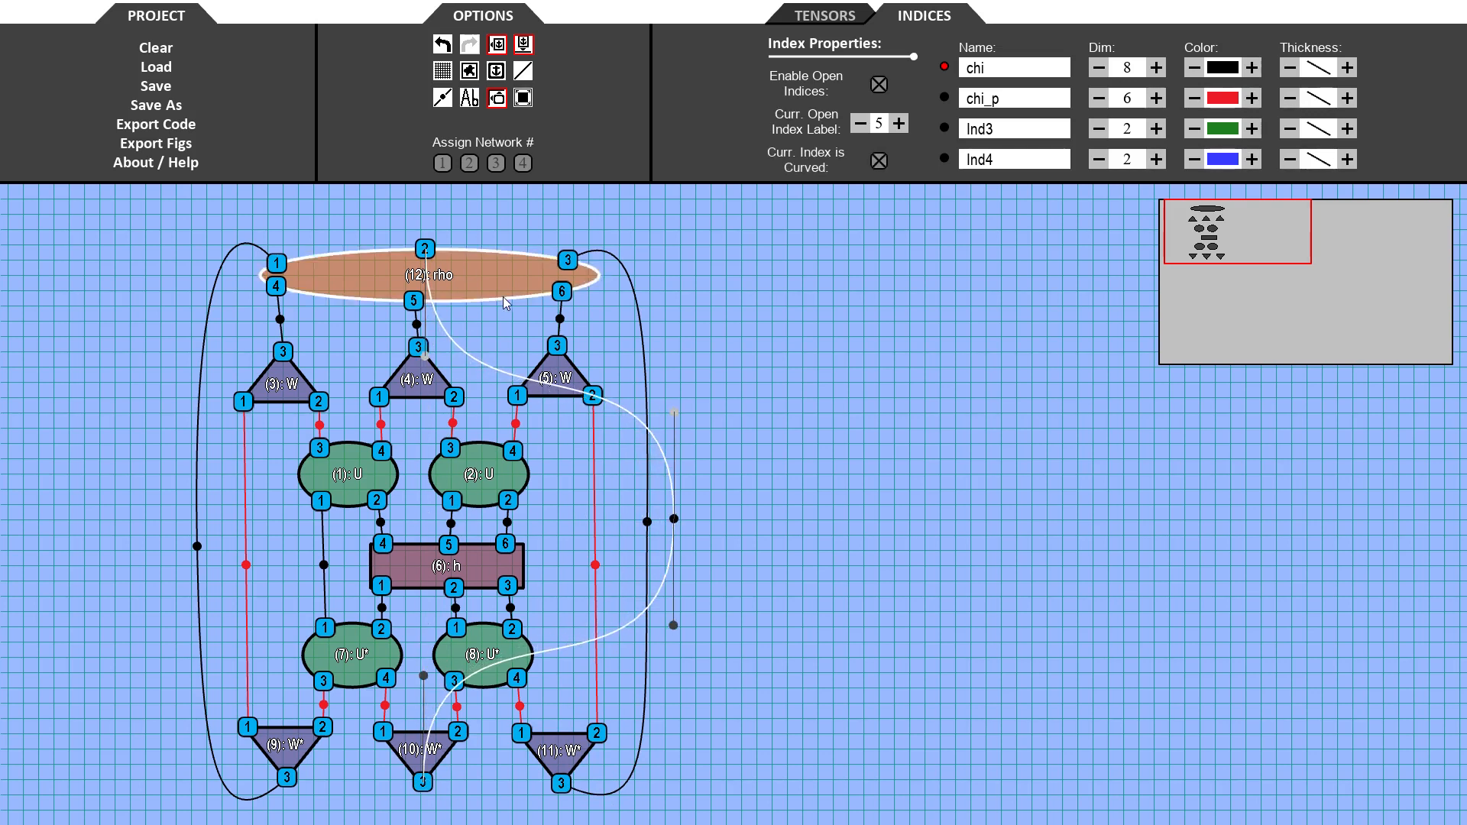
{"action": "left_click_drag", "start_coordinate": [425, 356], "coordinate": [548, 195]}
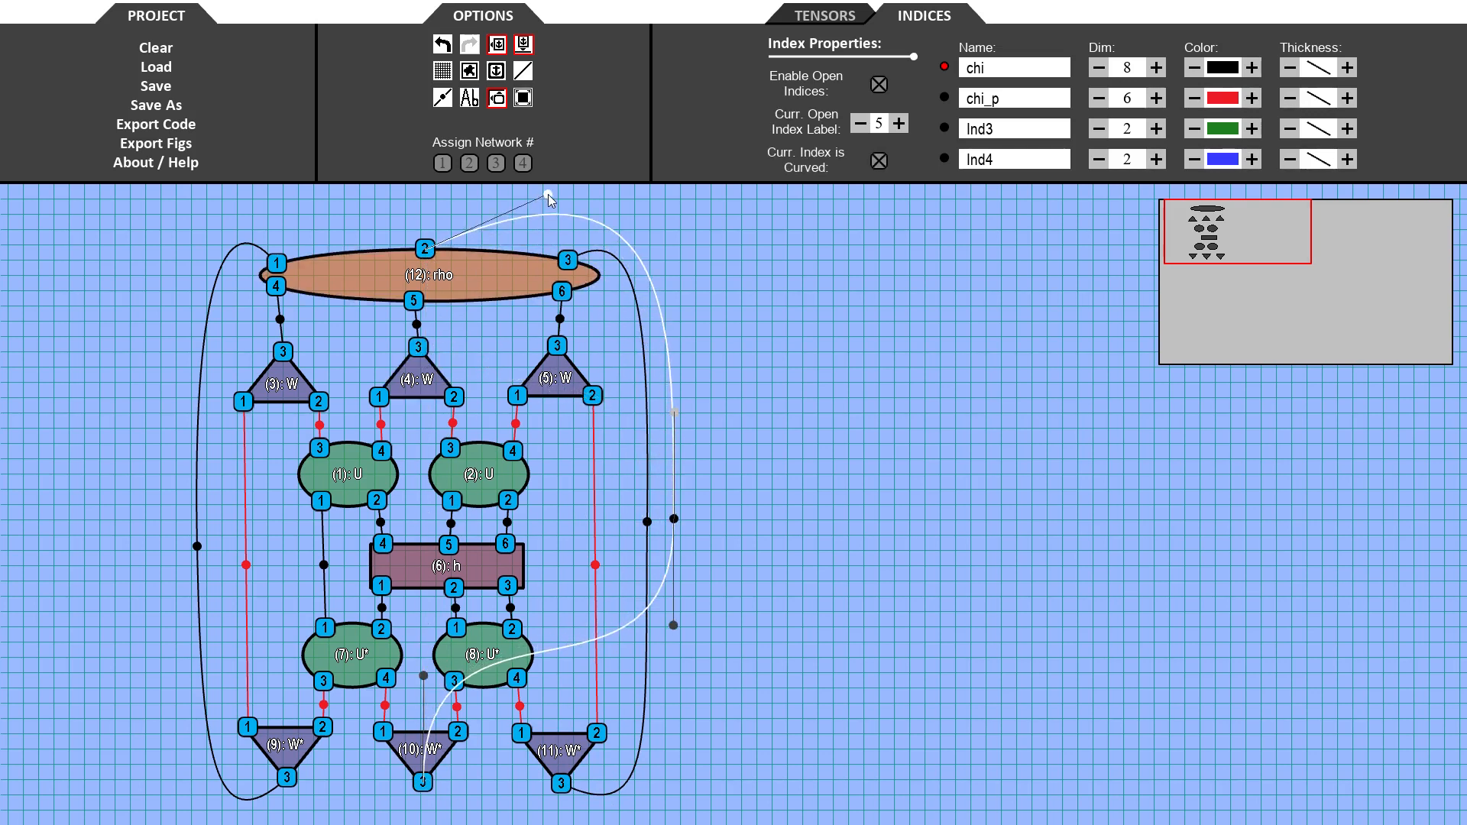
{"action": "left_click_drag", "start_coordinate": [424, 676], "coordinate": [622, 813]}
{"action": "scroll", "coordinate": [714, 708], "scroll_direction": "down", "scroll_amount": 3}
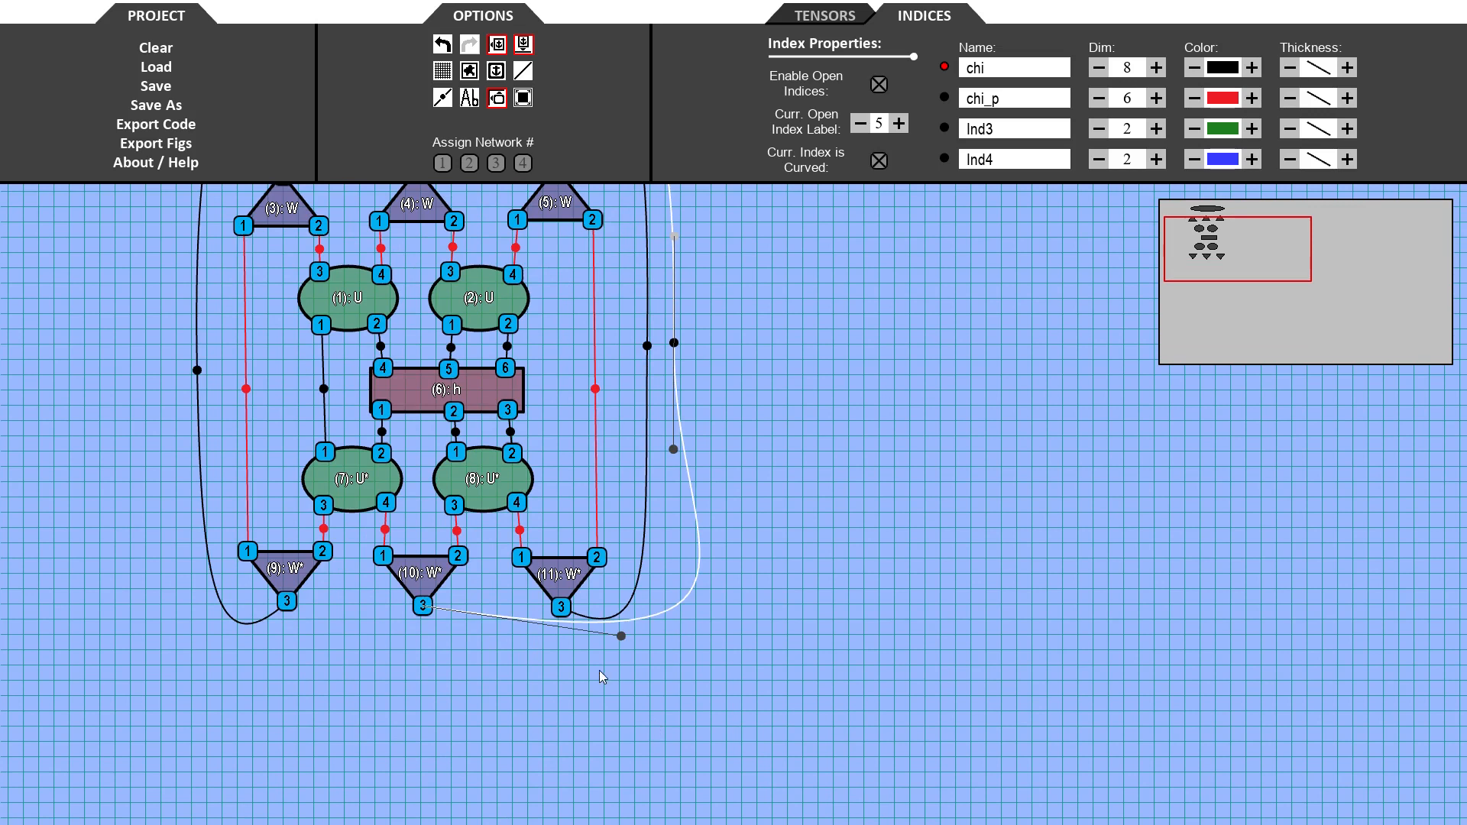
{"action": "mouse_move", "coordinate": [619, 635]}
{"action": "left_mouse_down"}
{"action": "mouse_move", "coordinate": [601, 644]}
{"action": "mouse_move", "coordinate": [611, 657]}
{"action": "left_mouse_up"}
{"action": "left_click", "coordinate": [831, 593]}
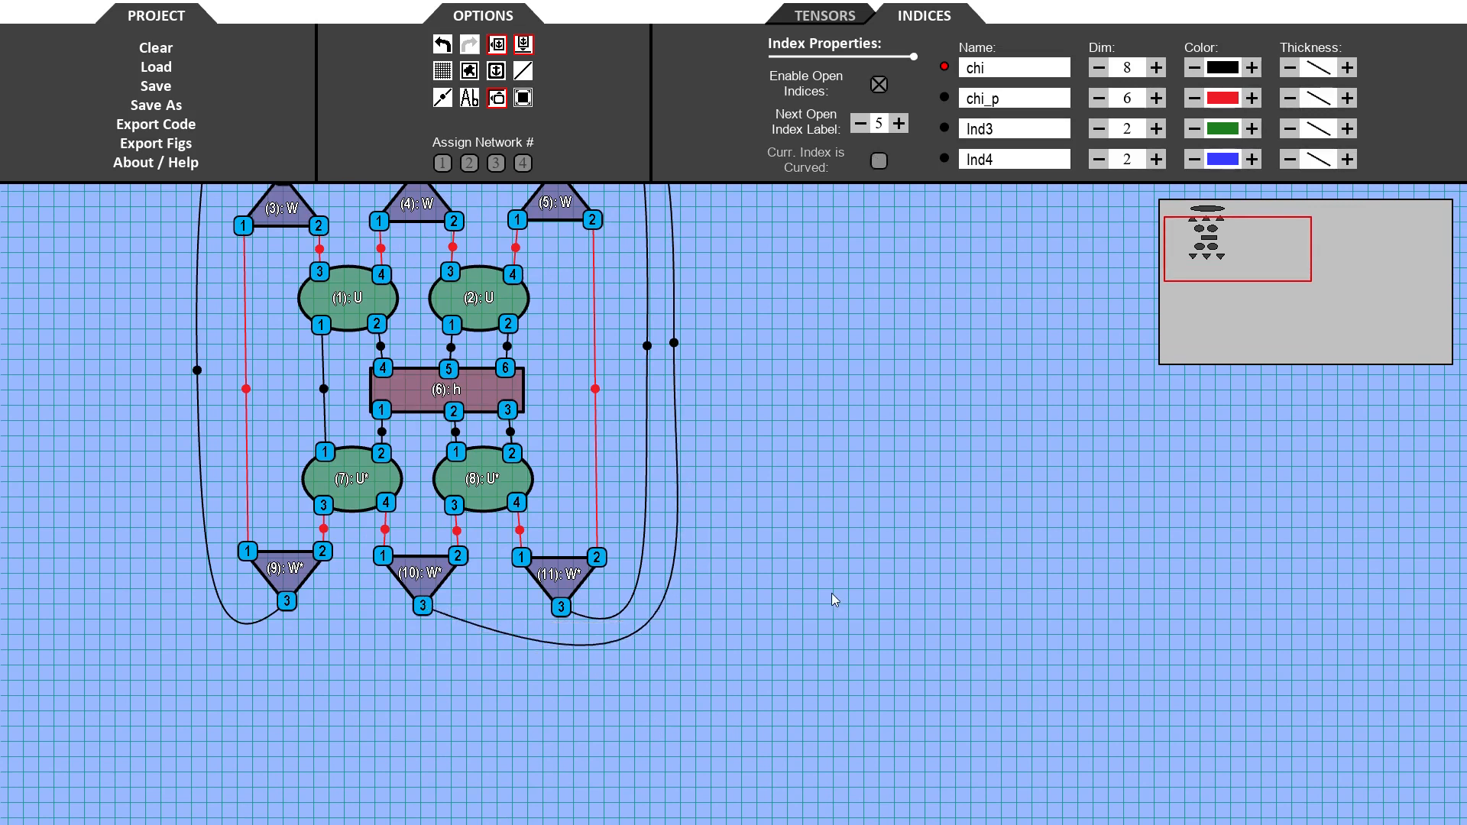
{"action": "scroll", "coordinate": [833, 474], "scroll_direction": "up", "scroll_amount": 3}
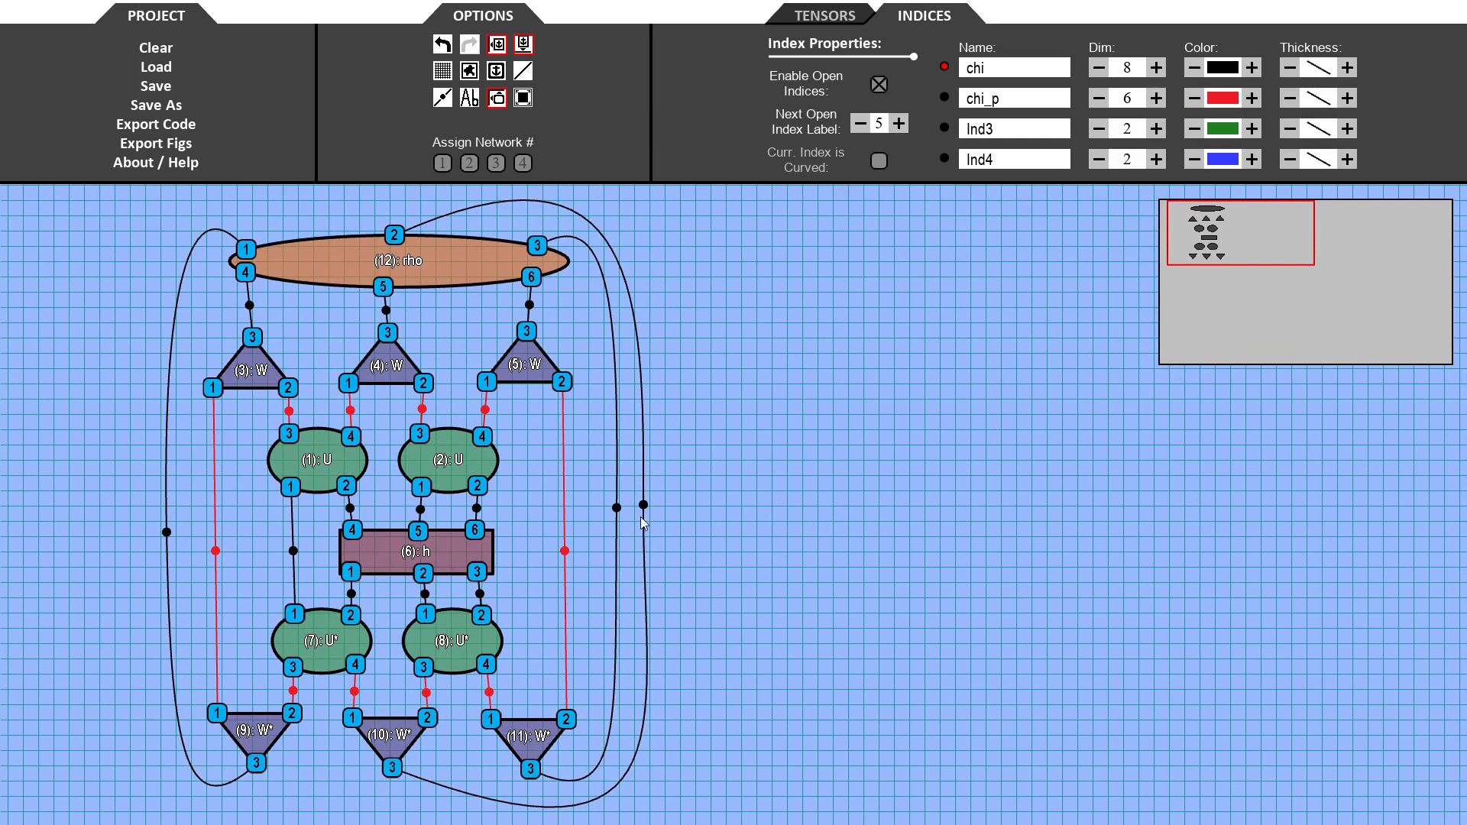
- Copy the whole network and paste the duplicate to the right of the original
{"action": "left_click_drag", "start_coordinate": [112, 200], "coordinate": [696, 817]}
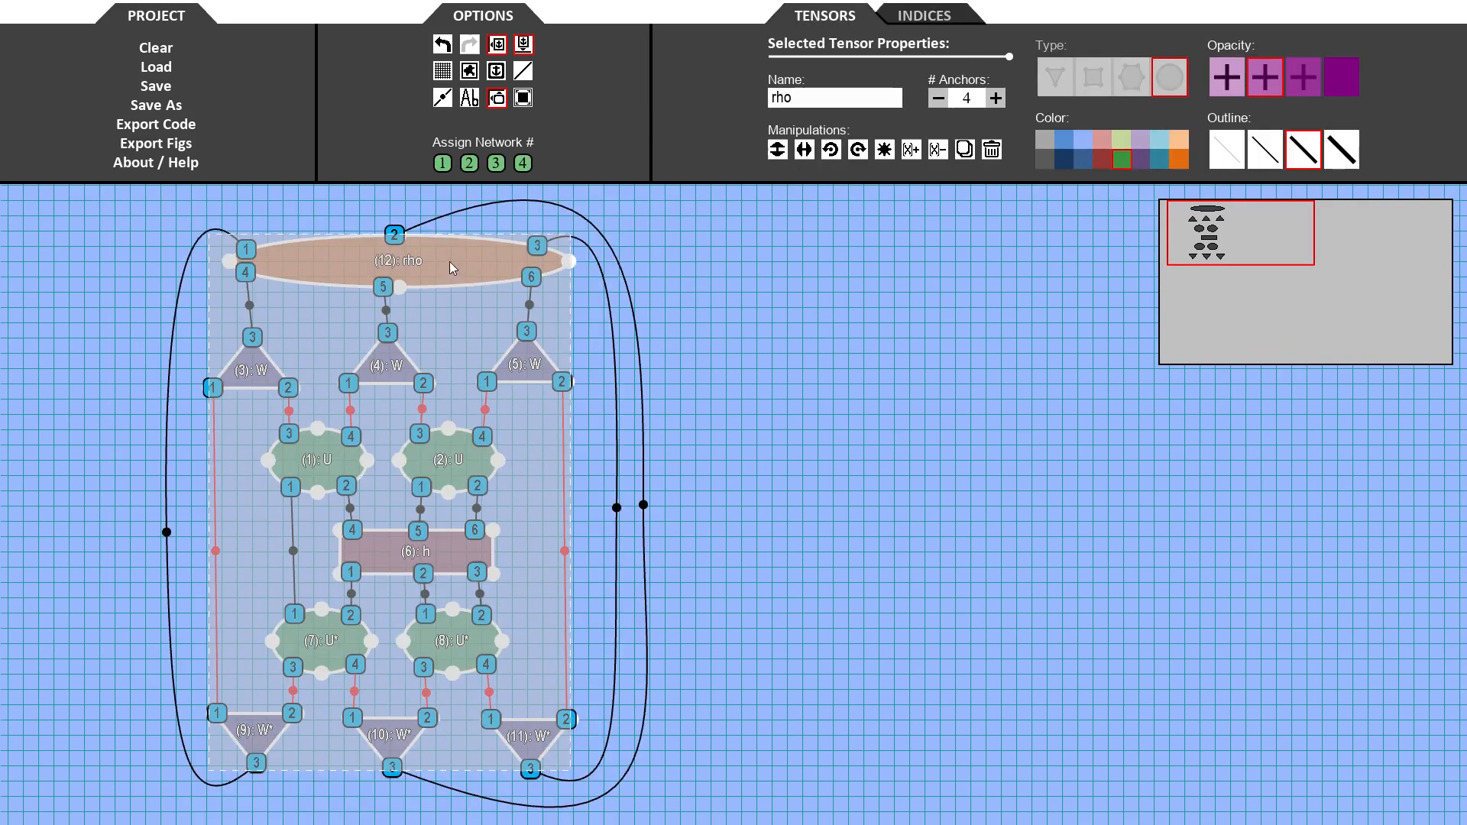
{"action": "key", "text": "ctrl+c"}
{"action": "key", "text": "ctrl+v"}
{"action": "left_click_drag", "start_coordinate": [604, 277], "coordinate": [909, 256]}
{"action": "left_click", "coordinate": [1259, 537]}
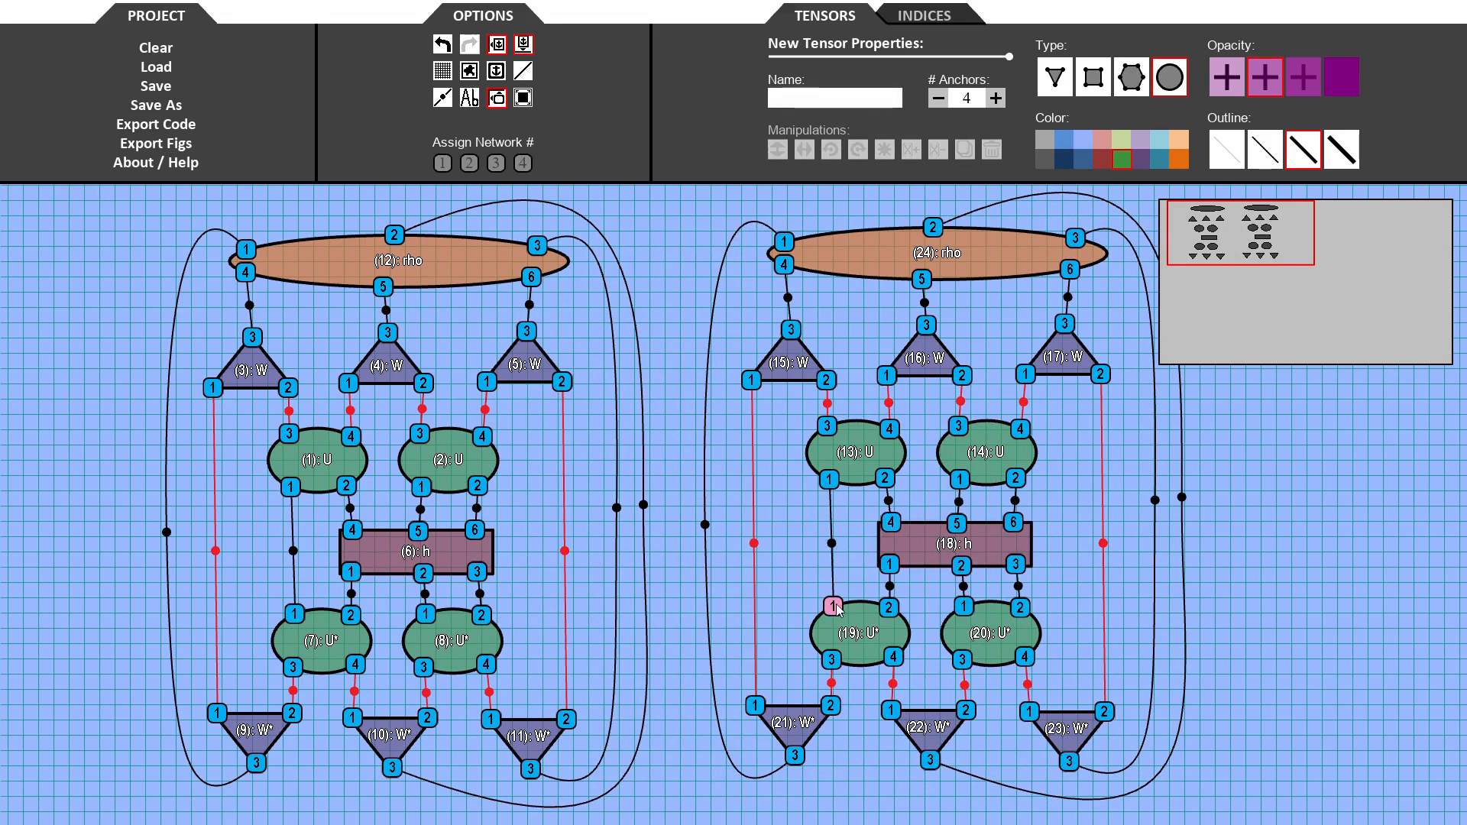
- Shift the copied h left and reattach the copied U tensors' lower legs to h's upper anchors
{"action": "left_click", "coordinate": [935, 542]}
{"action": "left_click_drag", "start_coordinate": [936, 543], "coordinate": [875, 541]}
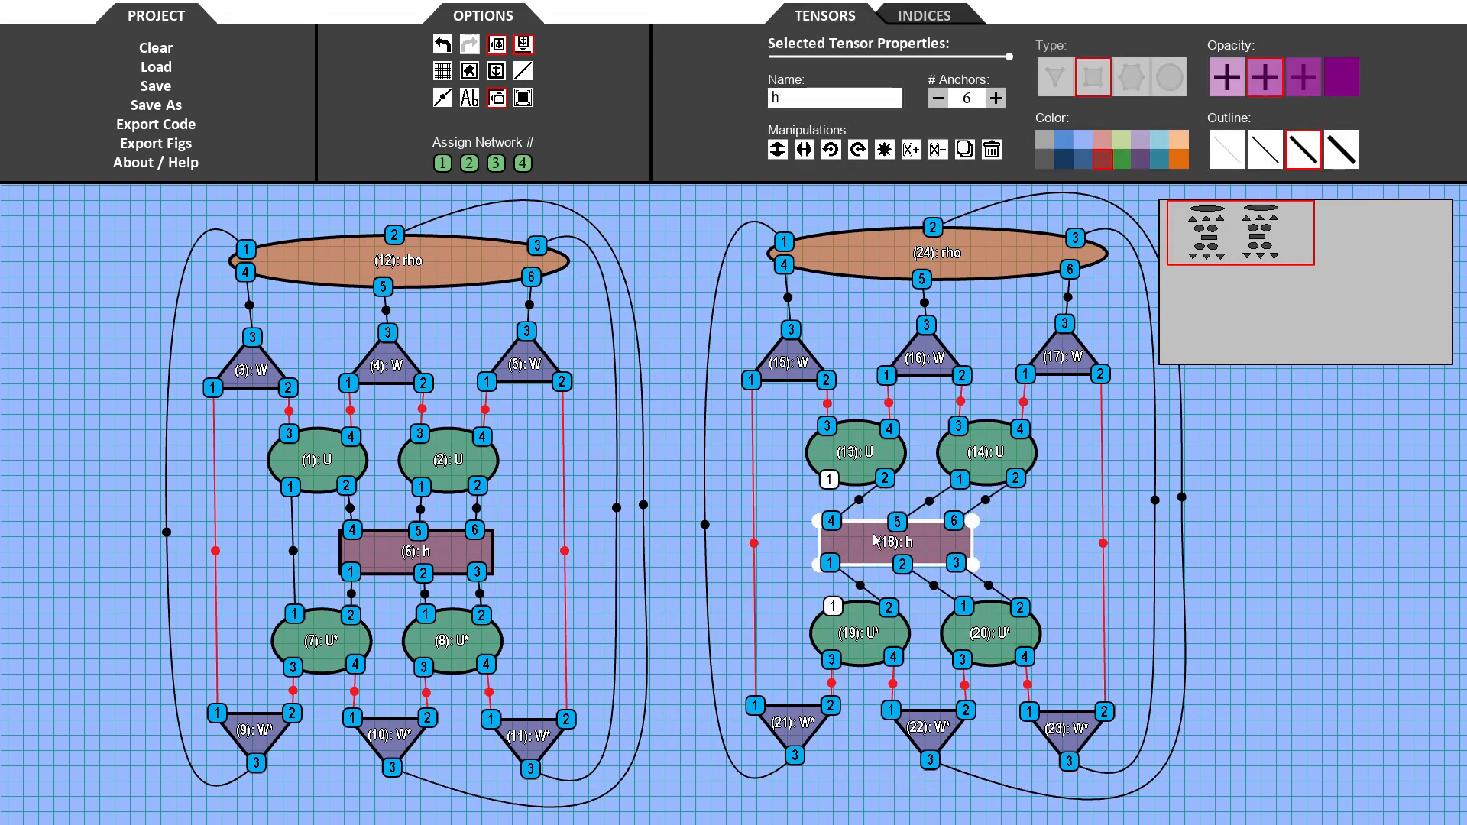
{"action": "left_click_drag", "start_coordinate": [887, 478], "coordinate": [830, 481]}
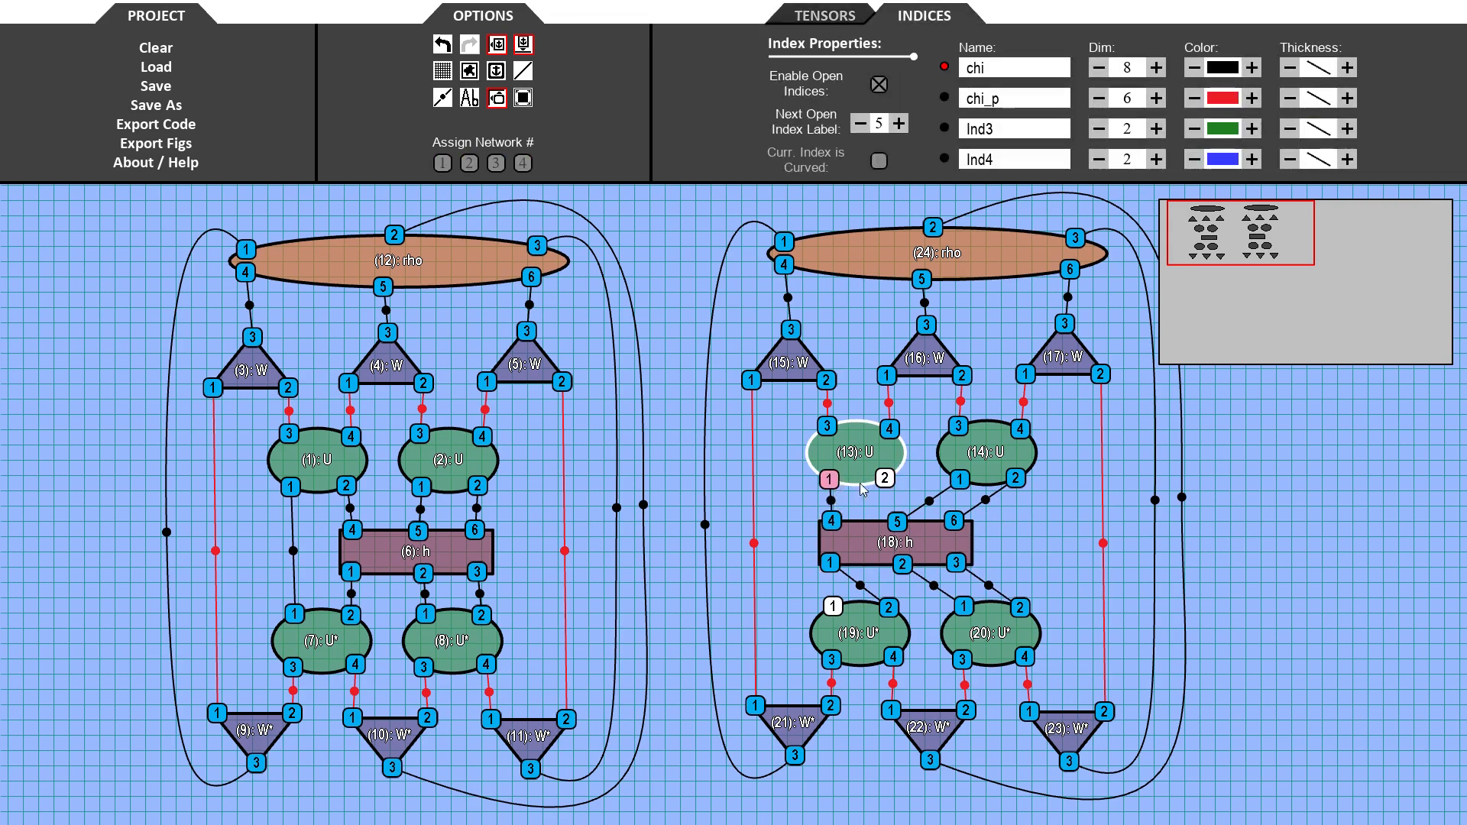
{"action": "left_click_drag", "start_coordinate": [958, 480], "coordinate": [884, 479]}
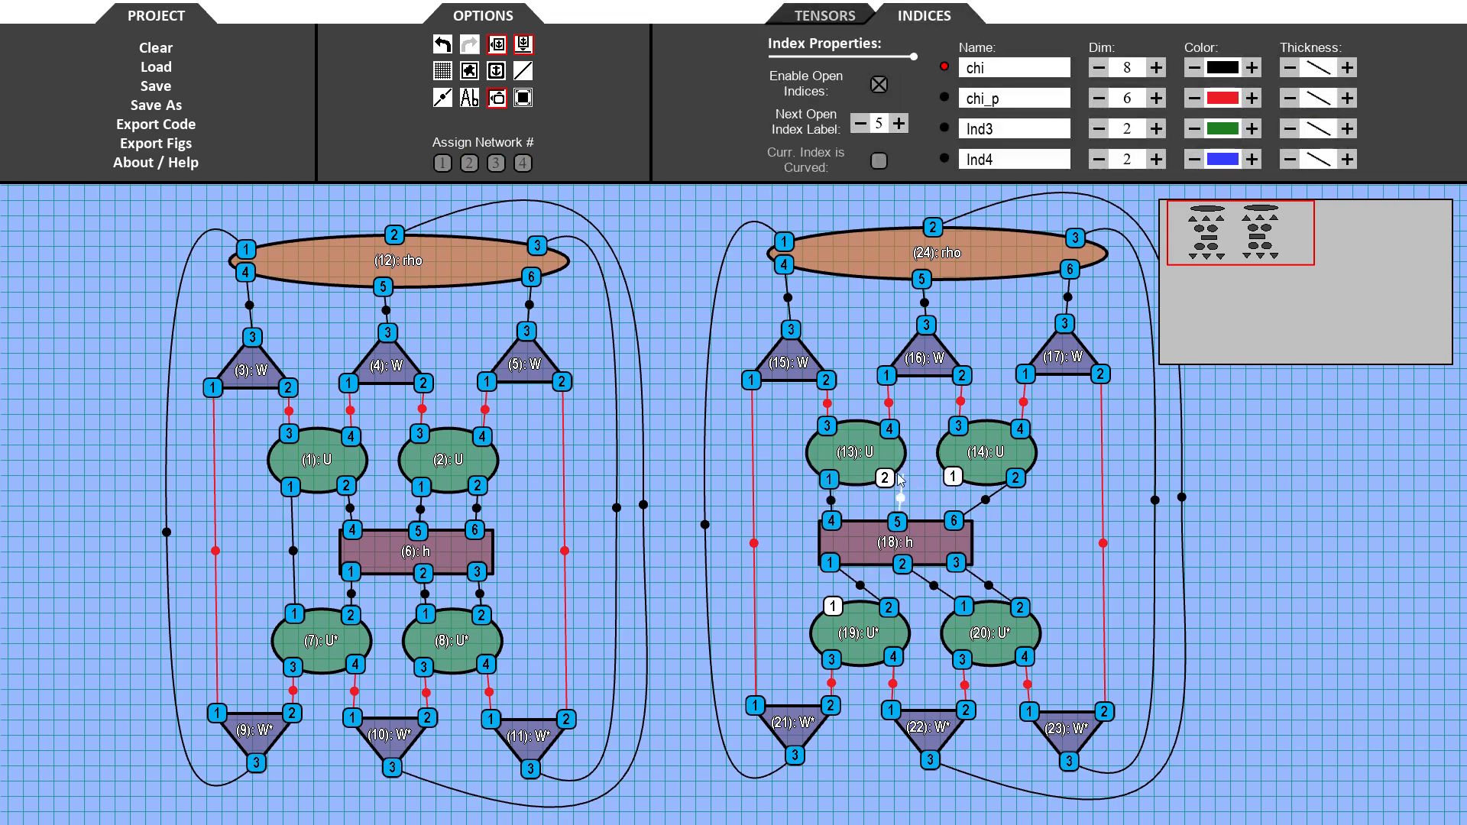
{"action": "left_click_drag", "start_coordinate": [1015, 491], "coordinate": [955, 480]}
- Reattach the copied U* upper legs to the shifted h and link the right U directly to the right U*
{"action": "left_click_drag", "start_coordinate": [888, 607], "coordinate": [833, 606]}
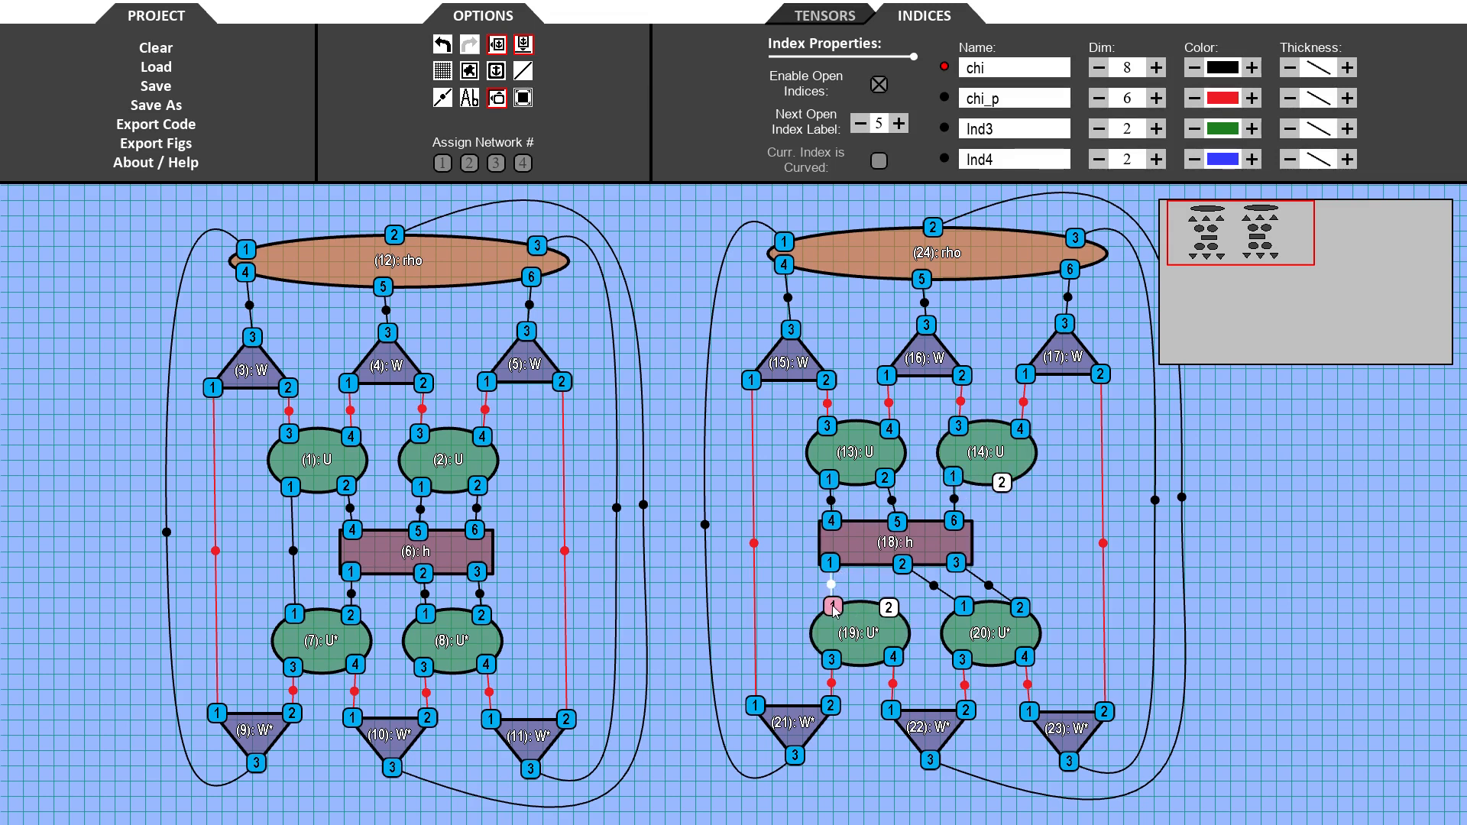
{"action": "left_click_drag", "start_coordinate": [964, 607], "coordinate": [889, 608]}
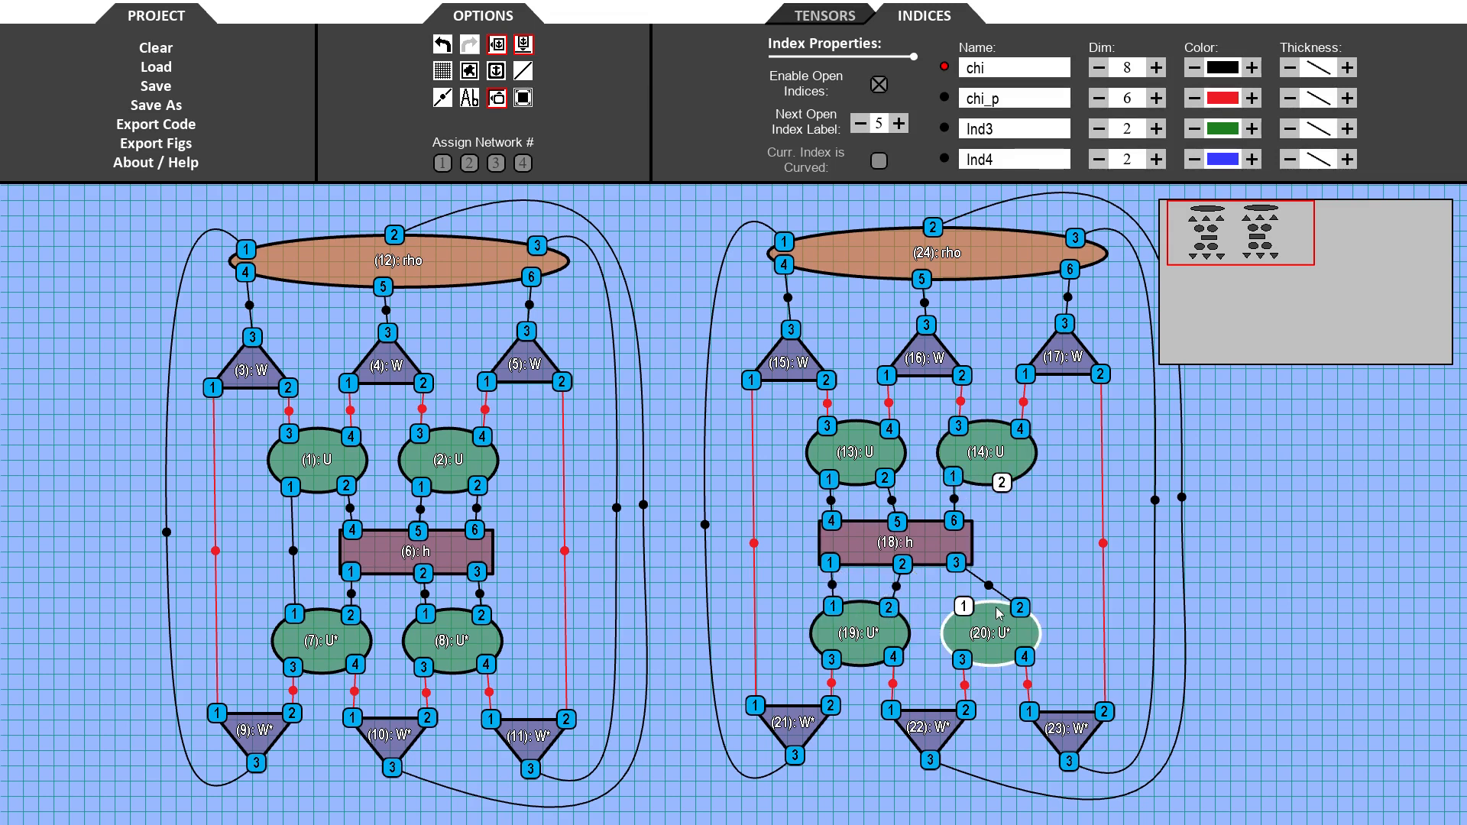
{"action": "left_click_drag", "start_coordinate": [1020, 608], "coordinate": [982, 609]}
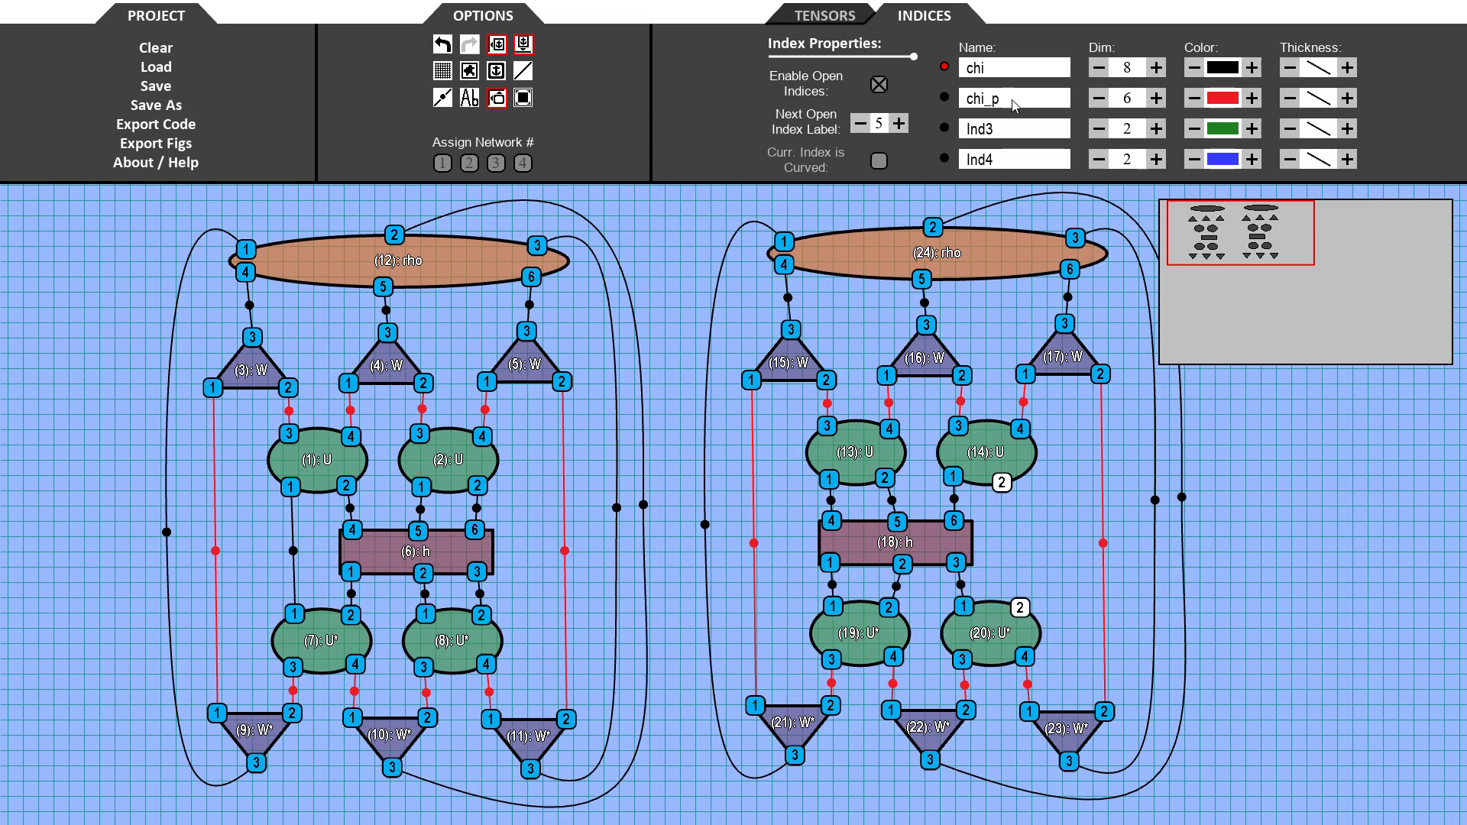
{"action": "left_click_drag", "start_coordinate": [1002, 483], "coordinate": [1034, 605]}
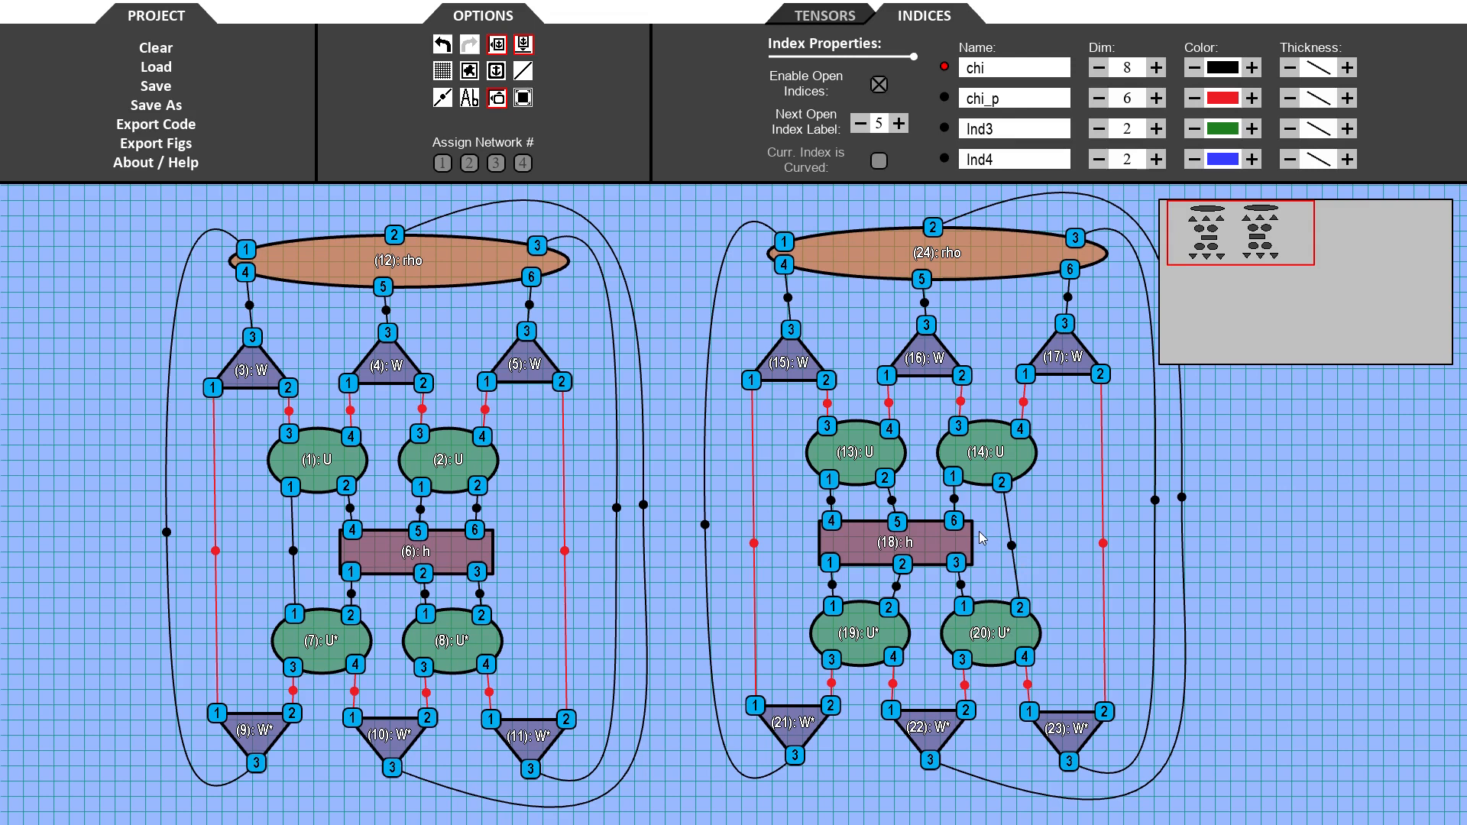
- Select the whole left network and assign it to network 1
{"action": "scroll", "coordinate": [726, 521], "scroll_direction": "down", "scroll_amount": 2}
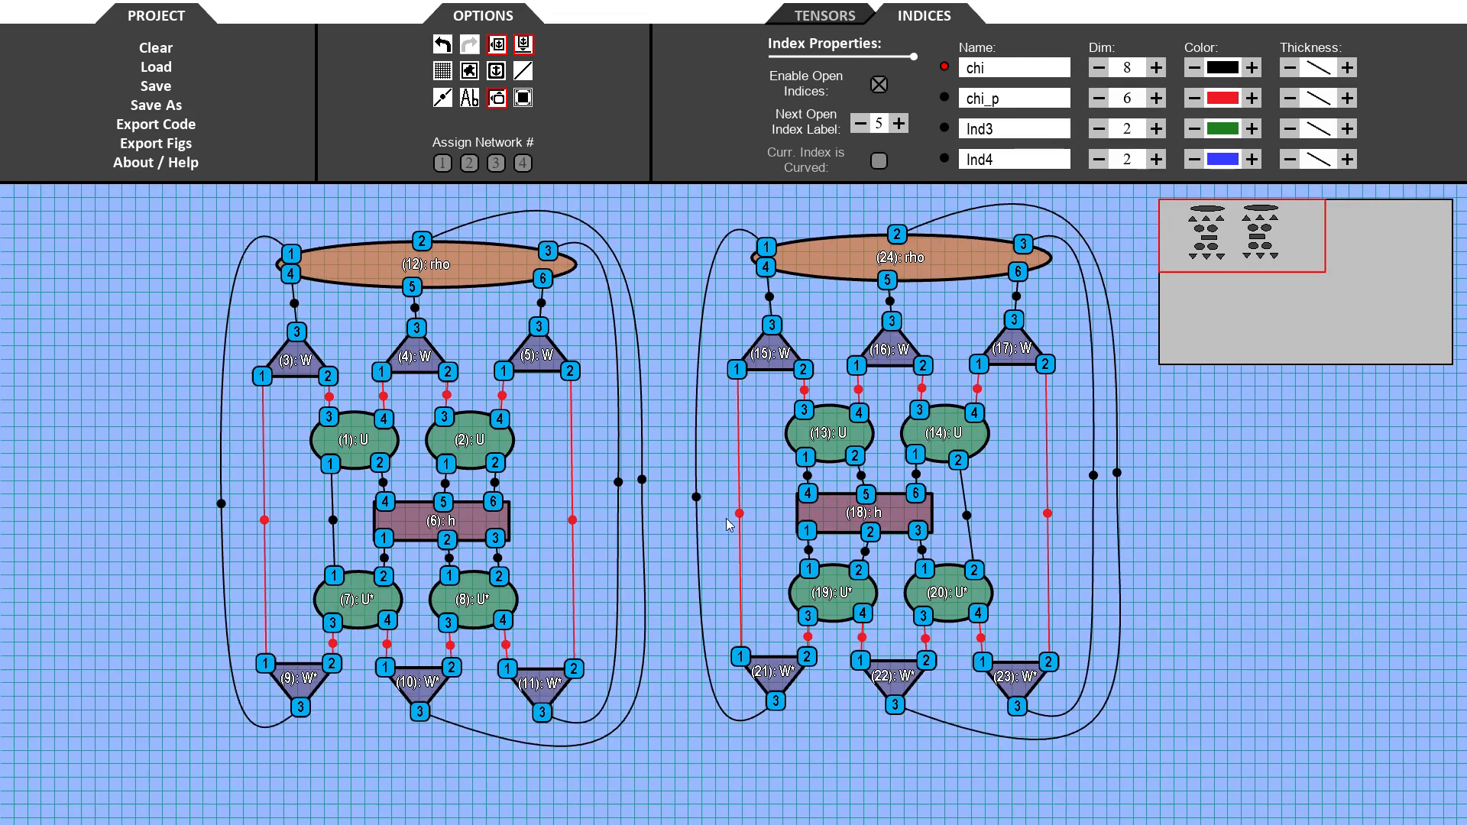
{"action": "left_click_drag", "start_coordinate": [162, 222], "coordinate": [565, 706]}
{"action": "left_click", "coordinate": [442, 162]}
- Assign the right network to network 2 and compile both networks' contraction orders
{"action": "left_click_drag", "start_coordinate": [600, 195], "coordinate": [1043, 688]}
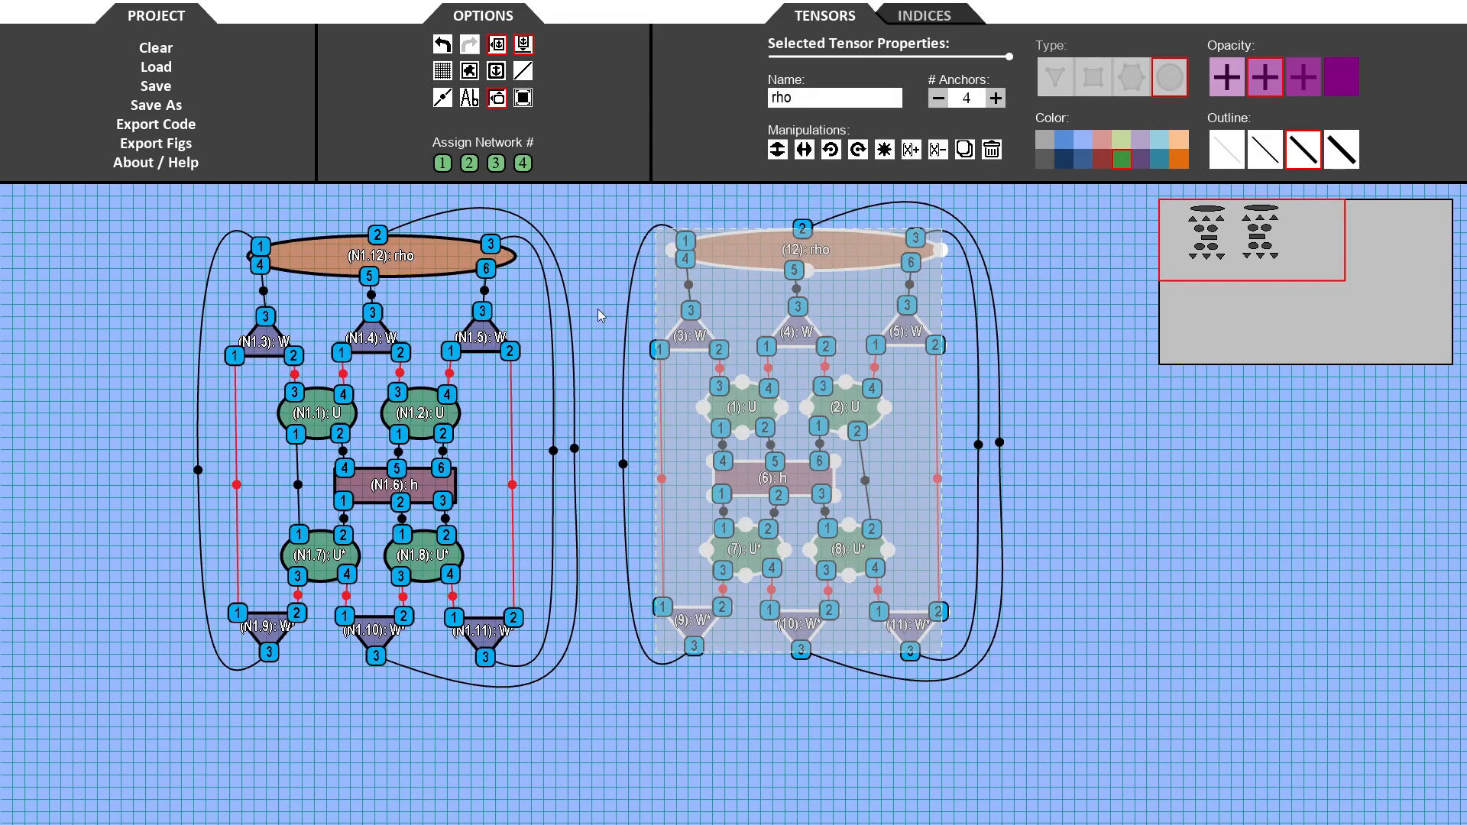
{"action": "left_click", "coordinate": [469, 163]}
{"action": "left_click", "coordinate": [657, 697]}
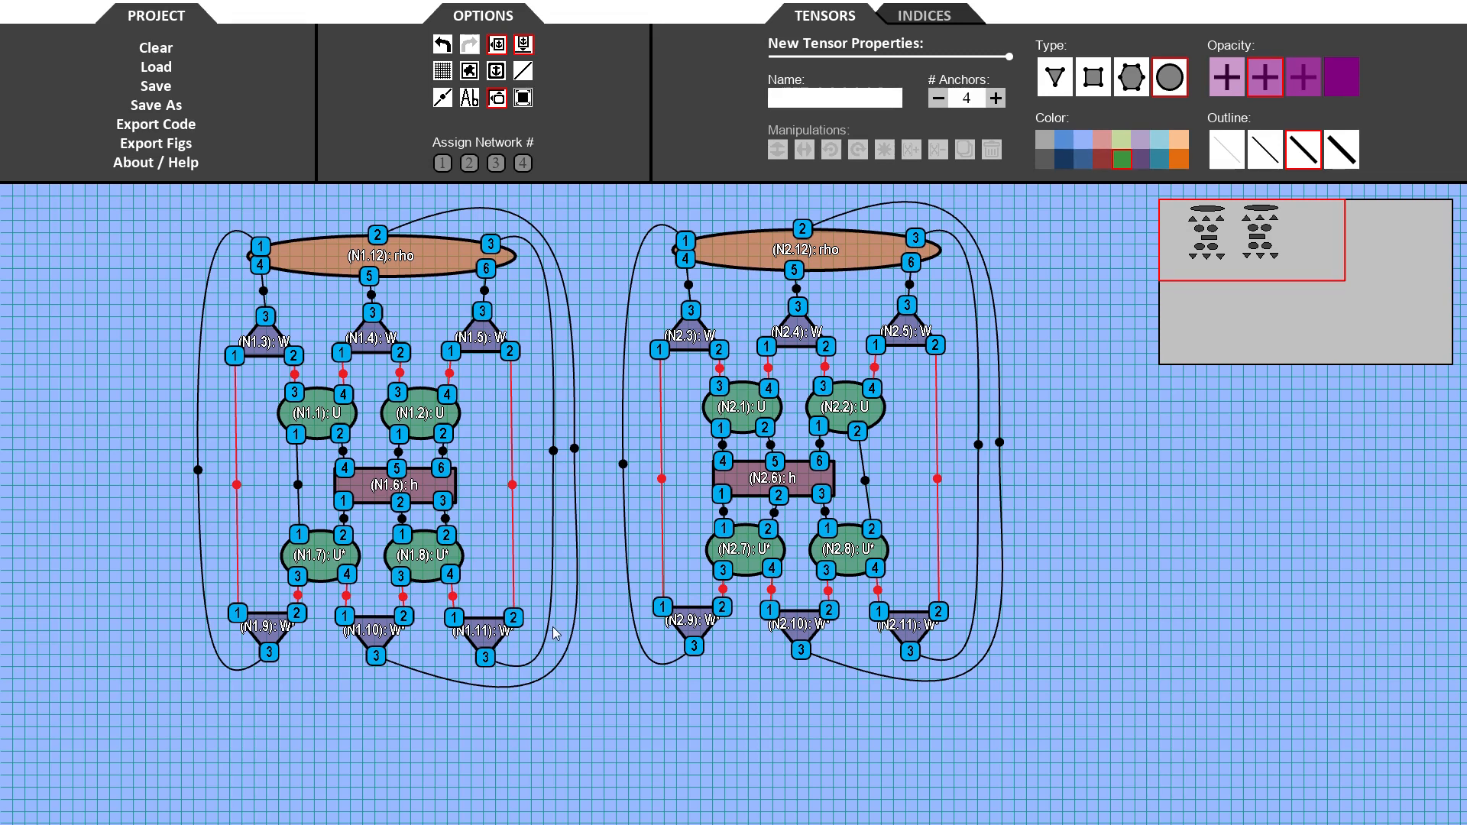
{"action": "left_click", "coordinate": [168, 122]}
{"action": "left_click", "coordinate": [632, 396]}
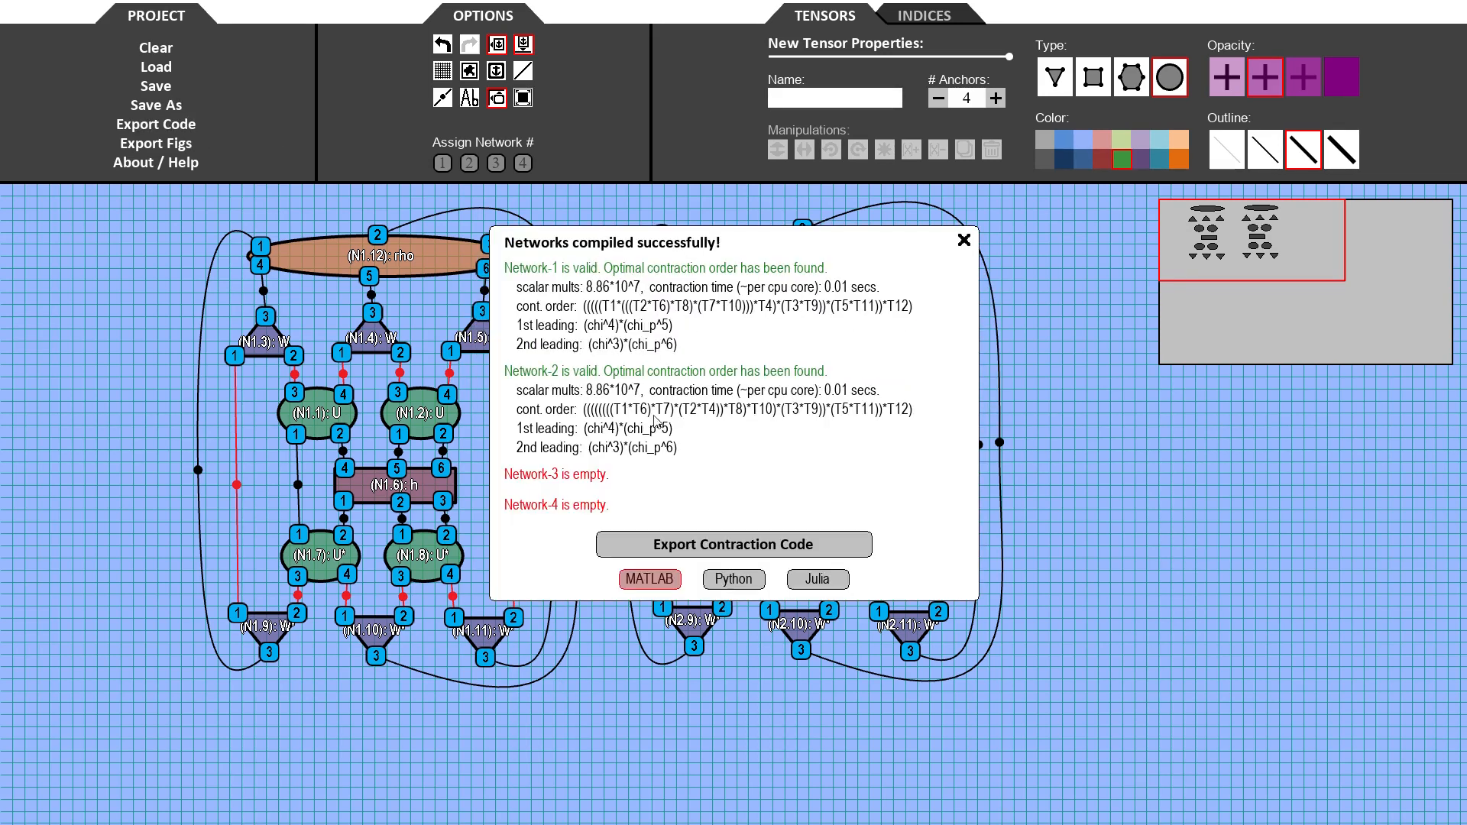